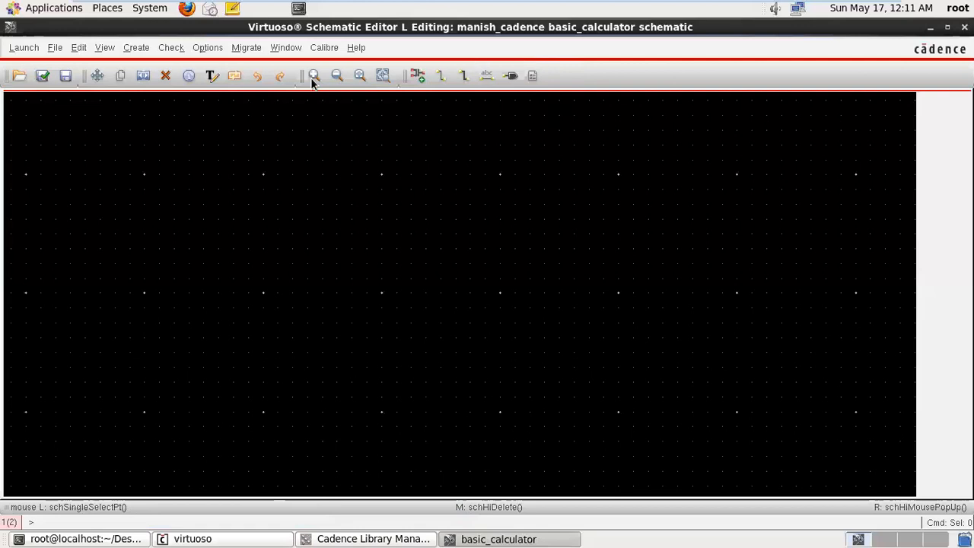
Step: Open the schematic view of cell inverter_analysis from library manish_cadence for editing in a new tab
{"action": "left_click", "coordinate": [19, 80]}
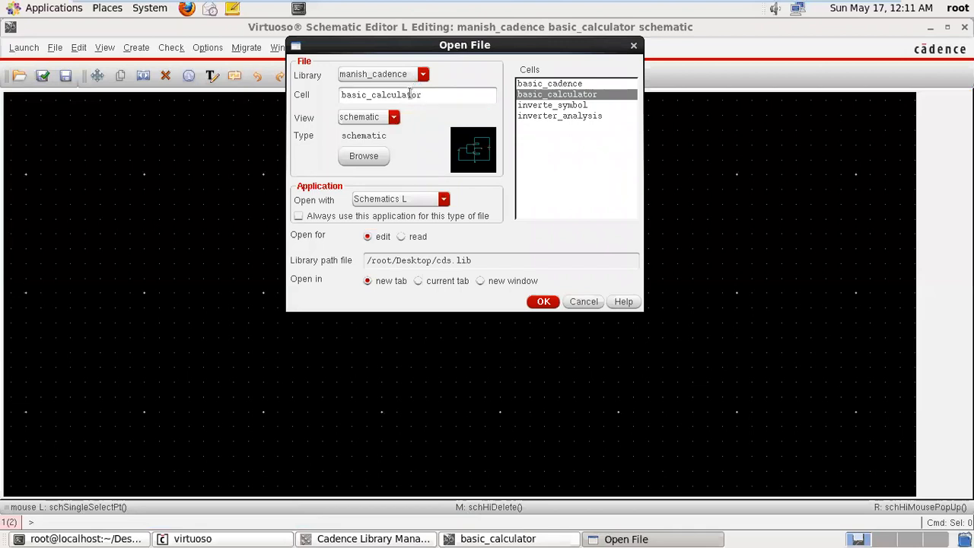
{"action": "left_click", "coordinate": [566, 115]}
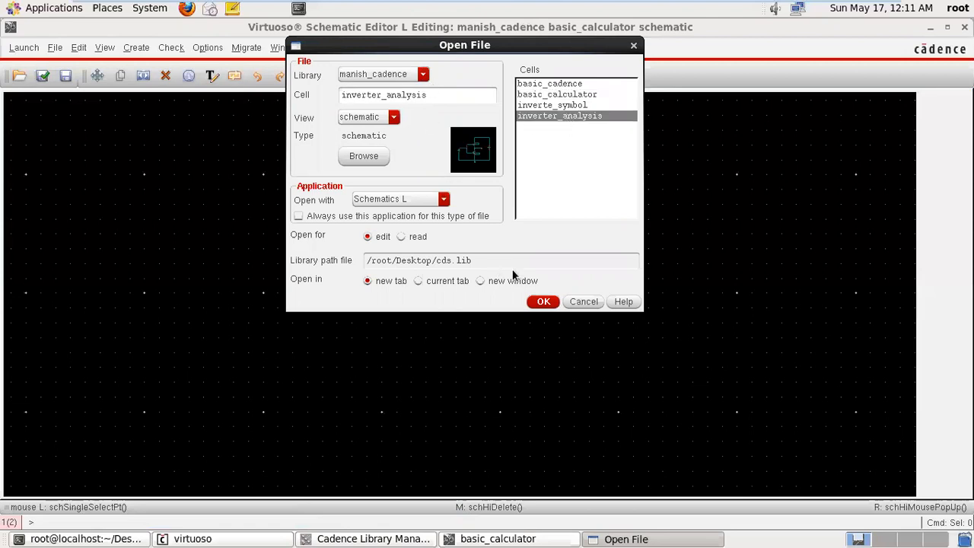
{"action": "left_click", "coordinate": [540, 302]}
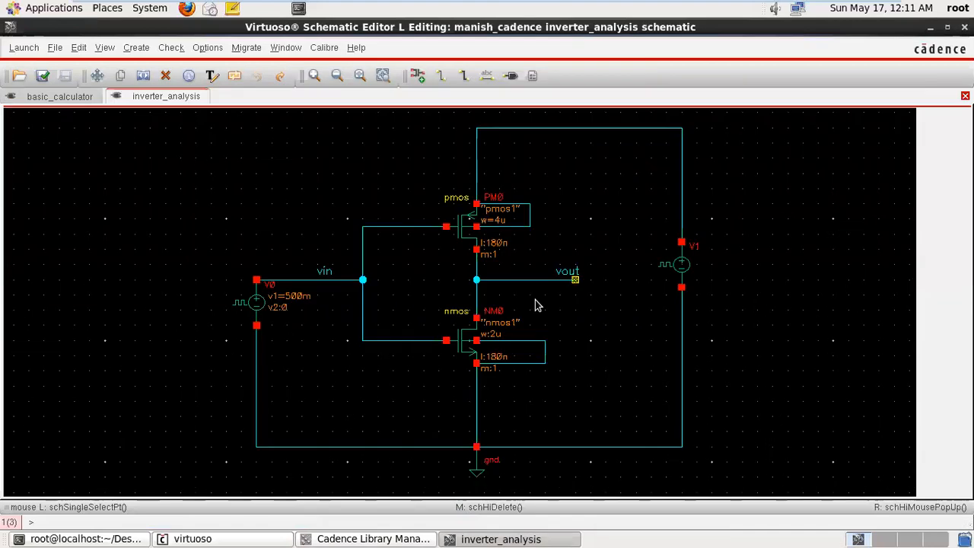
Step: Copy the complete inverter circuit, including its sources and ground, from inverter_analysis into the empty basic_calculator schematic
{"action": "left_click", "coordinate": [120, 75]}
{"action": "left_click", "coordinate": [95, 122]}
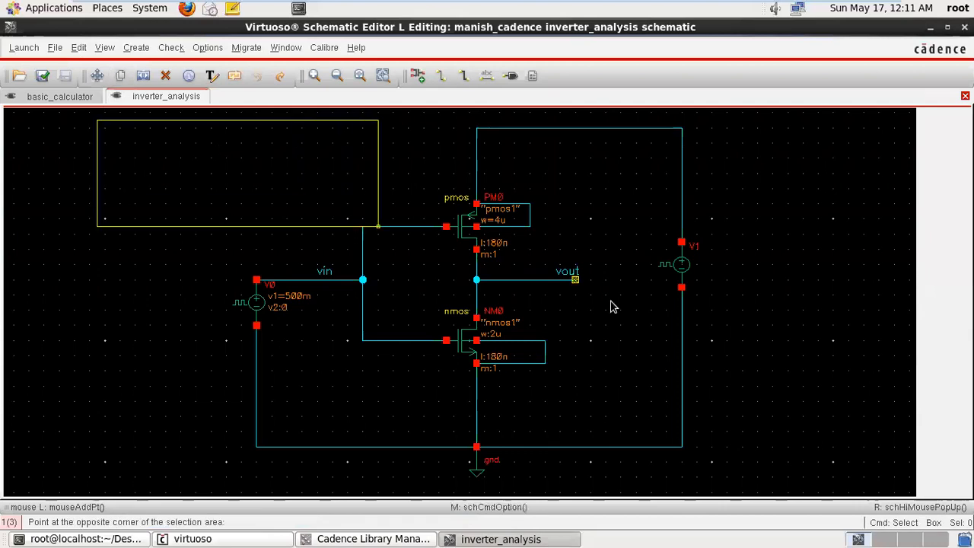
{"action": "left_click", "coordinate": [783, 467]}
{"action": "left_click", "coordinate": [780, 393]}
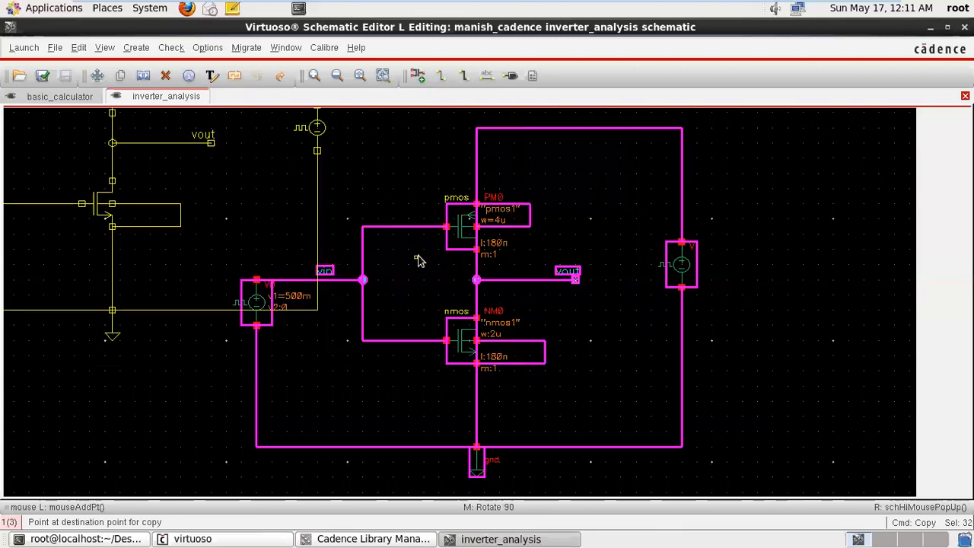
{"action": "left_click", "coordinate": [61, 97]}
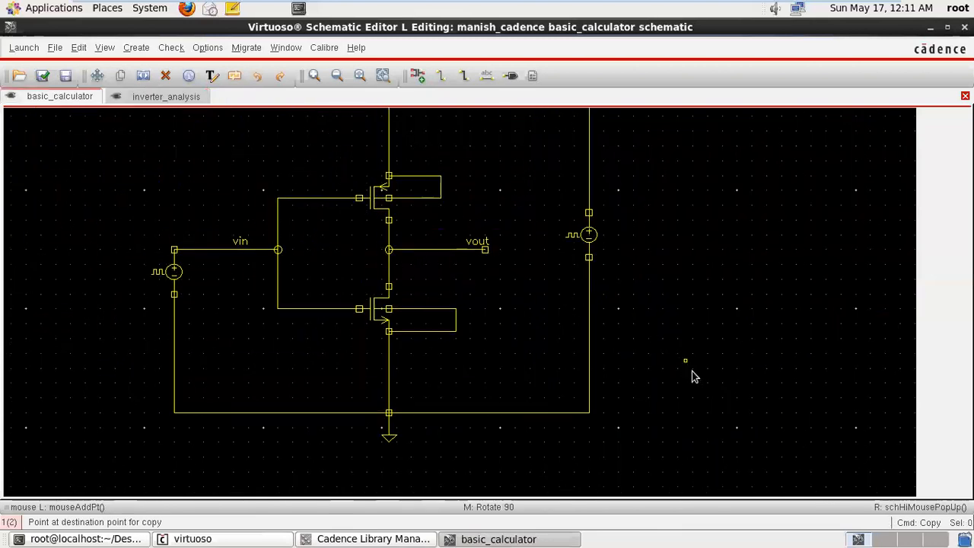
{"action": "left_click", "coordinate": [707, 395]}
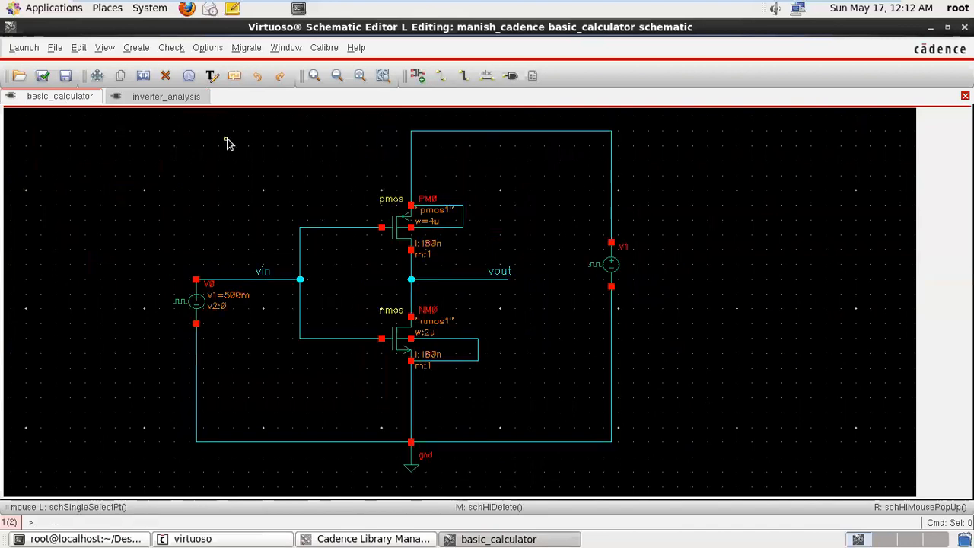
Step: Close the inverter_analysis schematic without saving its changes
{"action": "left_click", "coordinate": [171, 99]}
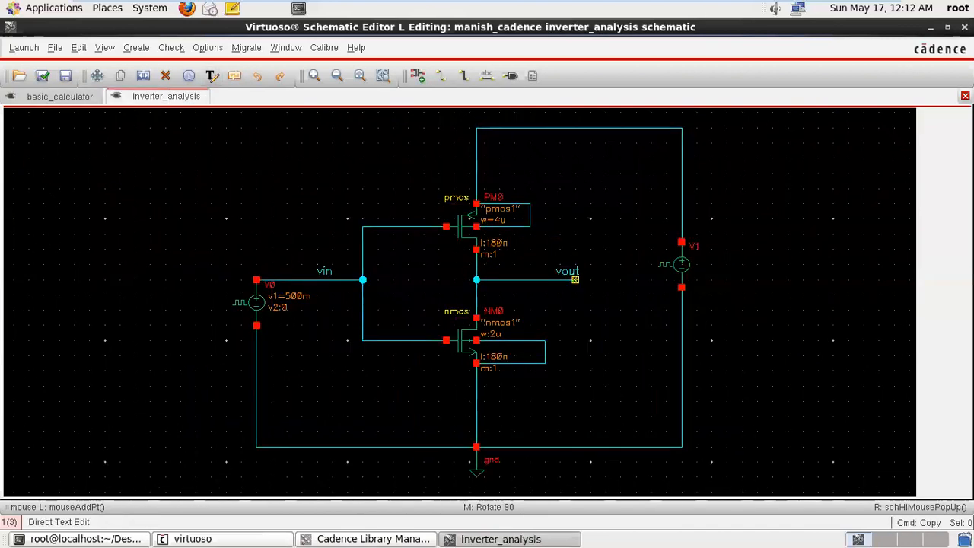
{"action": "left_click", "coordinate": [965, 96]}
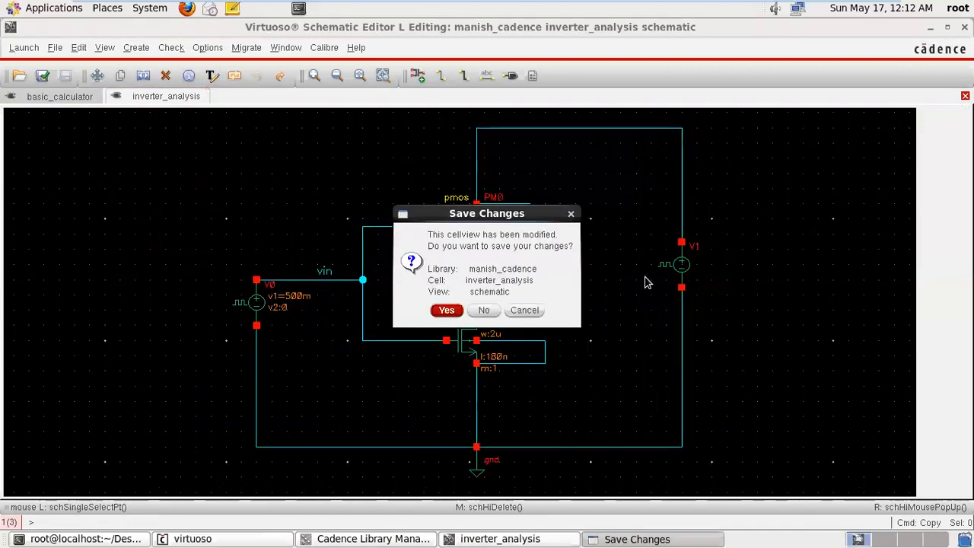
{"action": "left_click", "coordinate": [484, 309]}
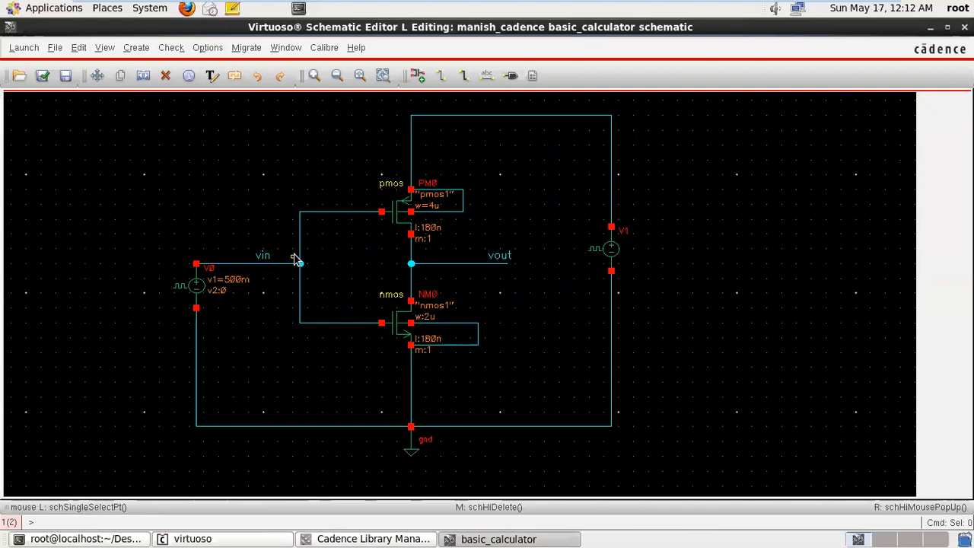
Step: Save the basic_calculator schematic, run Check and Save on it, and dismiss the check report
{"action": "left_click", "coordinate": [167, 77]}
{"action": "left_click", "coordinate": [65, 75]}
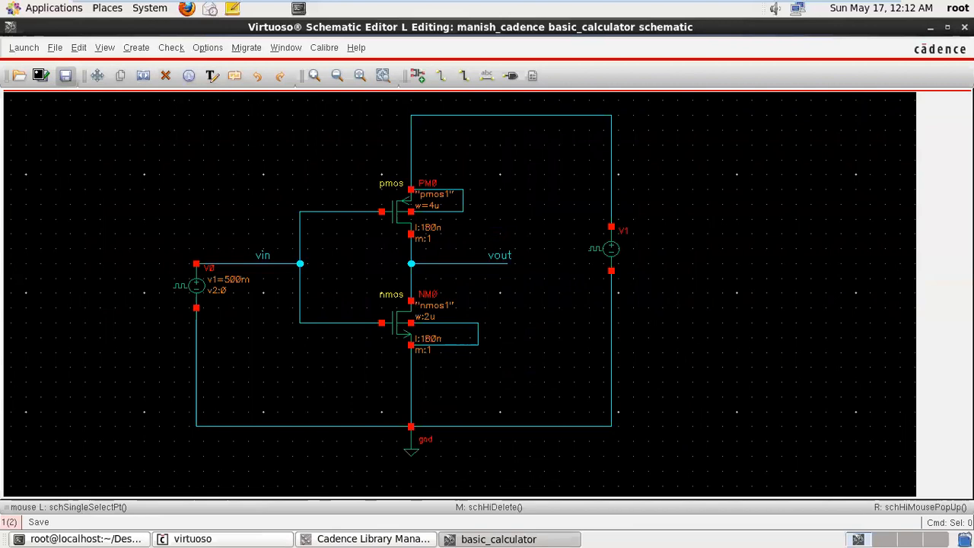
{"action": "left_click", "coordinate": [42, 75]}
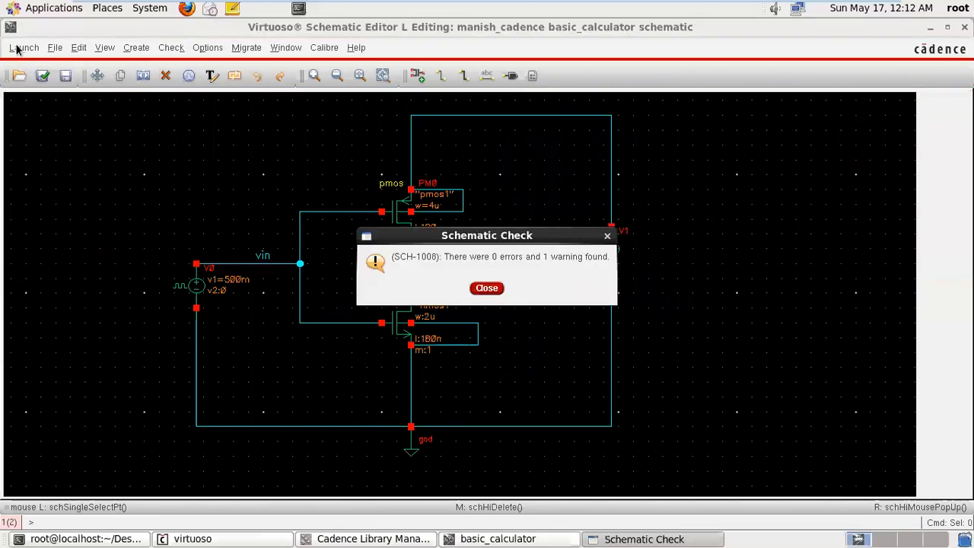
{"action": "left_click", "coordinate": [487, 288]}
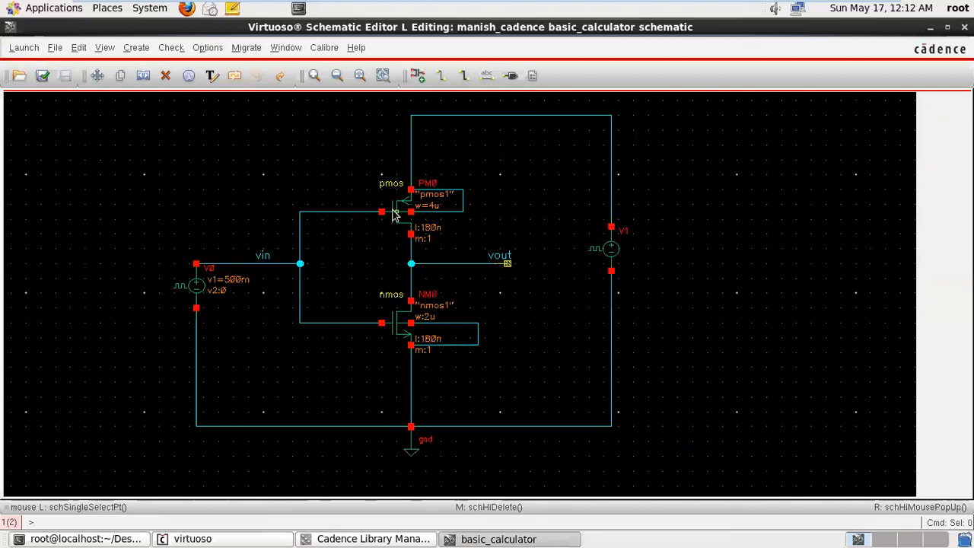
Step: Launch ADE L for the basic_calculator schematic and load state123 from cell inverter_analysis with all its settings
{"action": "left_click", "coordinate": [24, 48]}
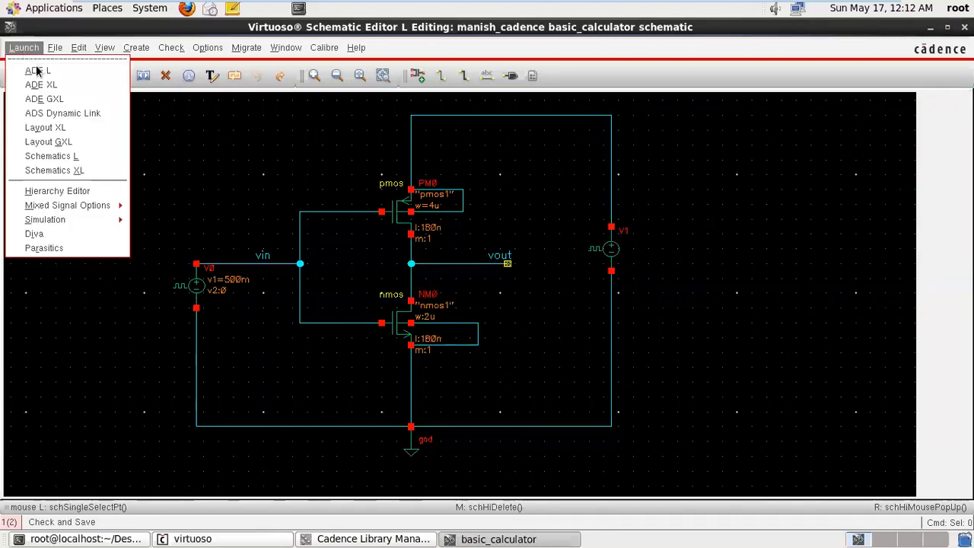
{"action": "left_click", "coordinate": [38, 71]}
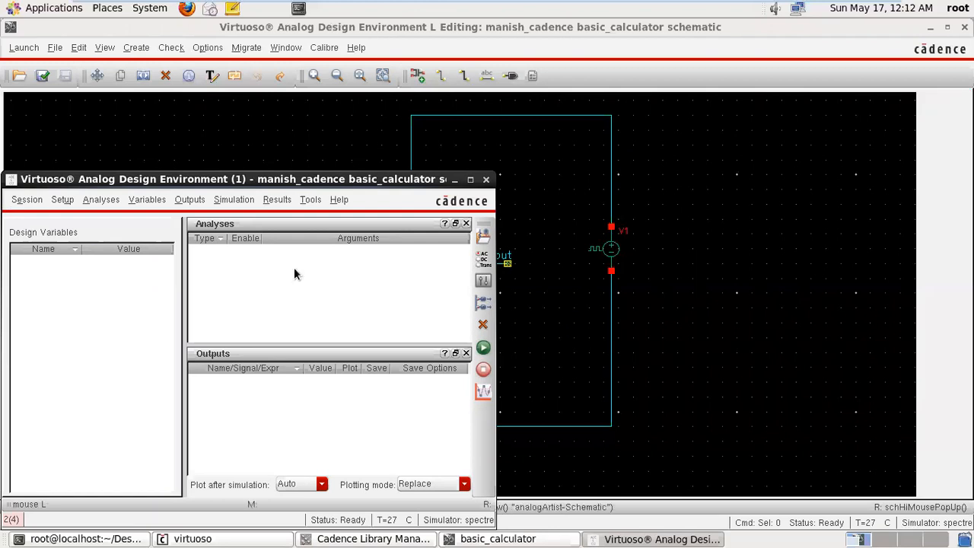
{"action": "left_click", "coordinate": [26, 200]}
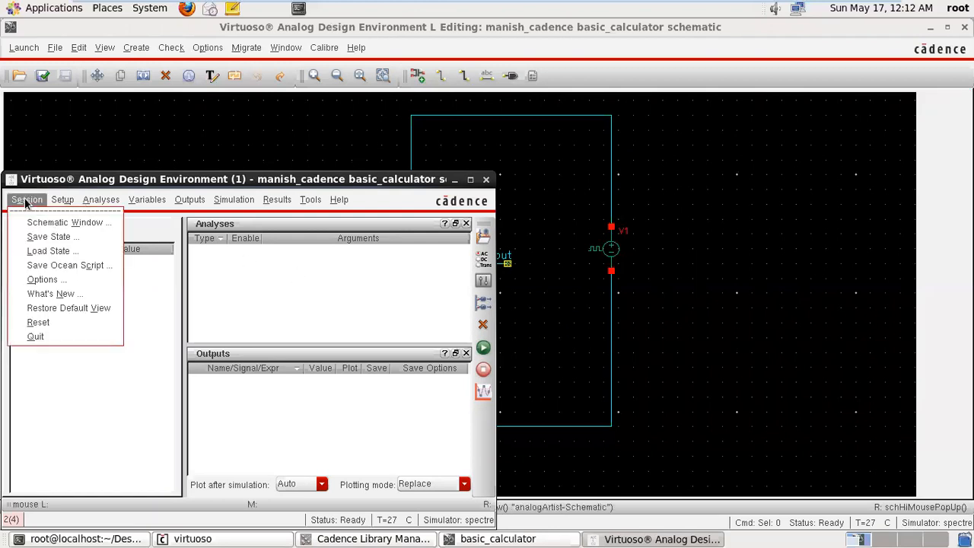
{"action": "left_click", "coordinate": [64, 254]}
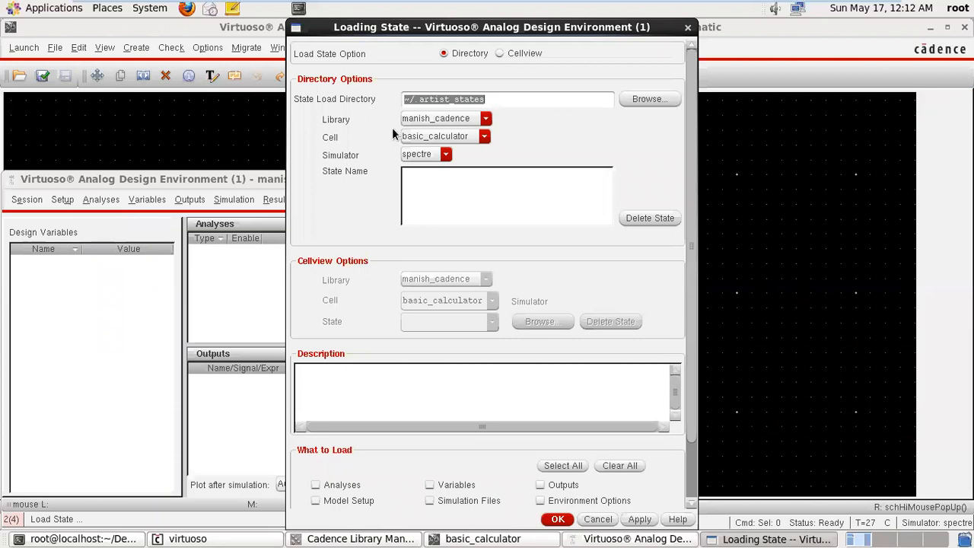
{"action": "left_click", "coordinate": [484, 137]}
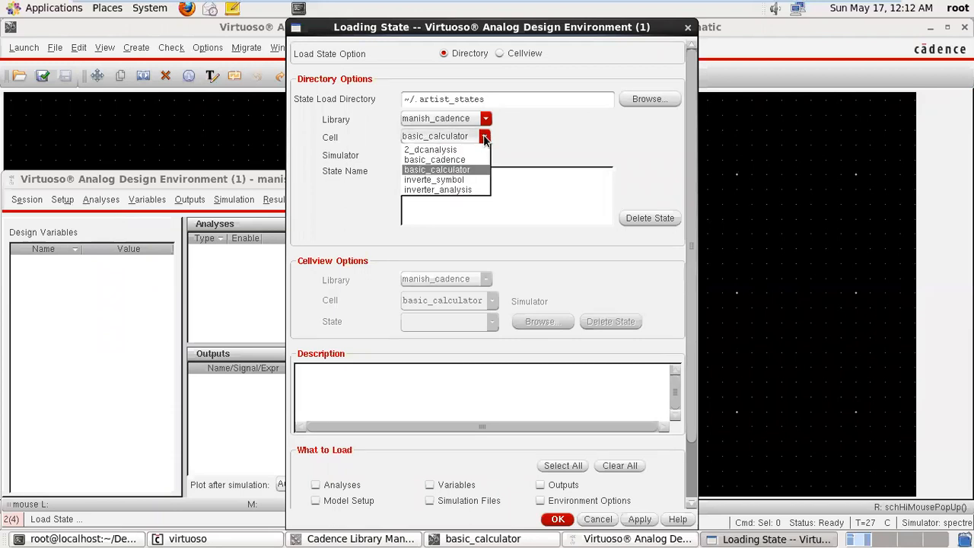
{"action": "left_click", "coordinate": [457, 189]}
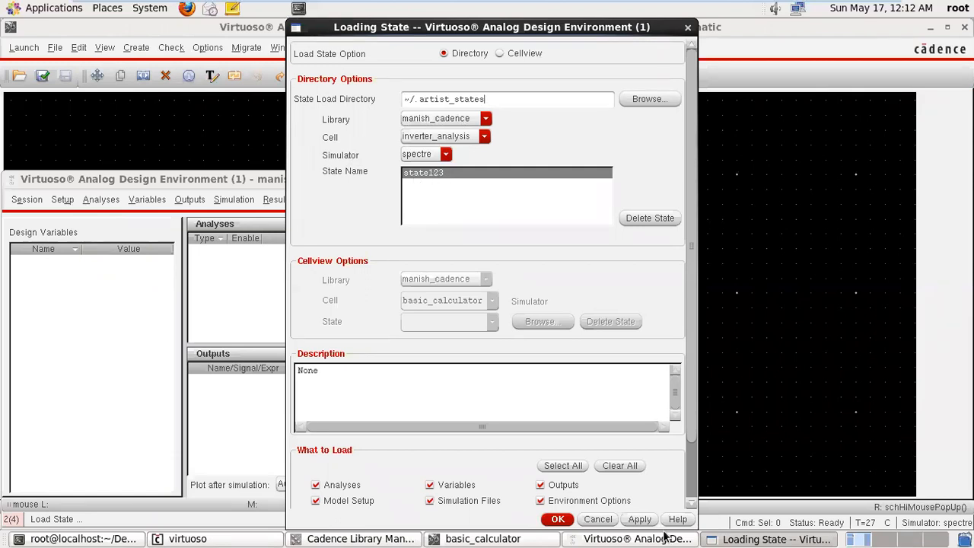
{"action": "left_click", "coordinate": [559, 519]}
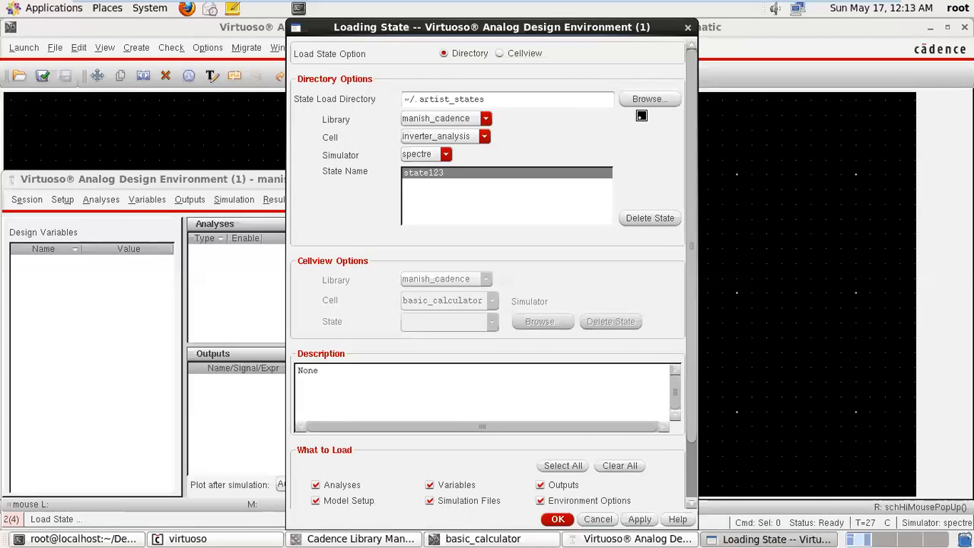
{"action": "left_click_drag", "start_coordinate": [608, 31], "coordinate": [736, 32]}
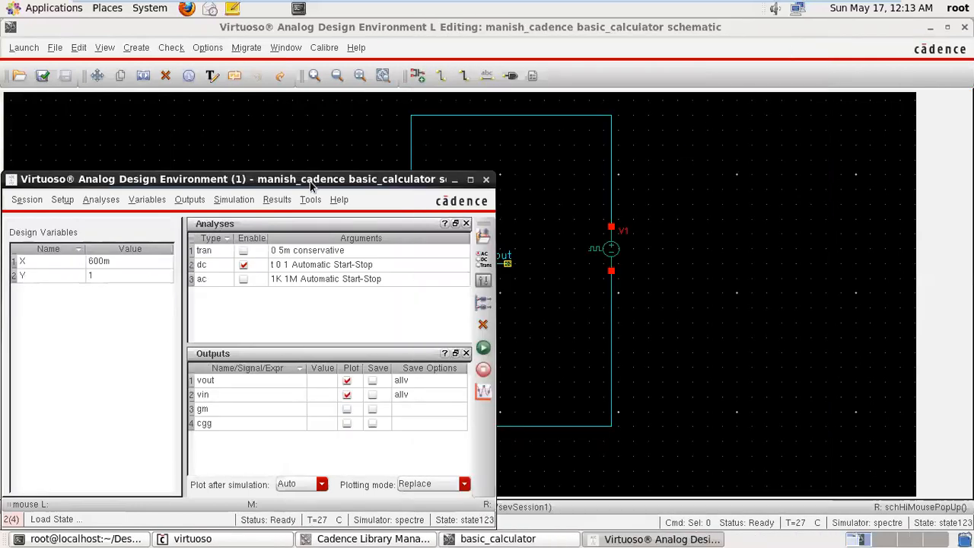
Step: Enable plotting for the gm and cgg outputs, then netlist and run the DC simulation
{"action": "left_click_drag", "start_coordinate": [305, 185], "coordinate": [400, 99]}
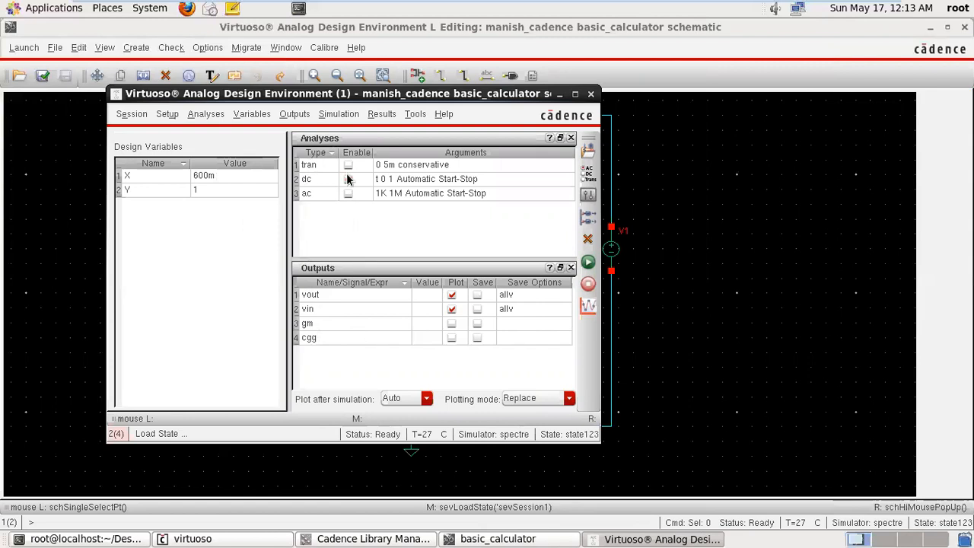
{"action": "left_click", "coordinate": [452, 327]}
{"action": "left_click", "coordinate": [452, 325]}
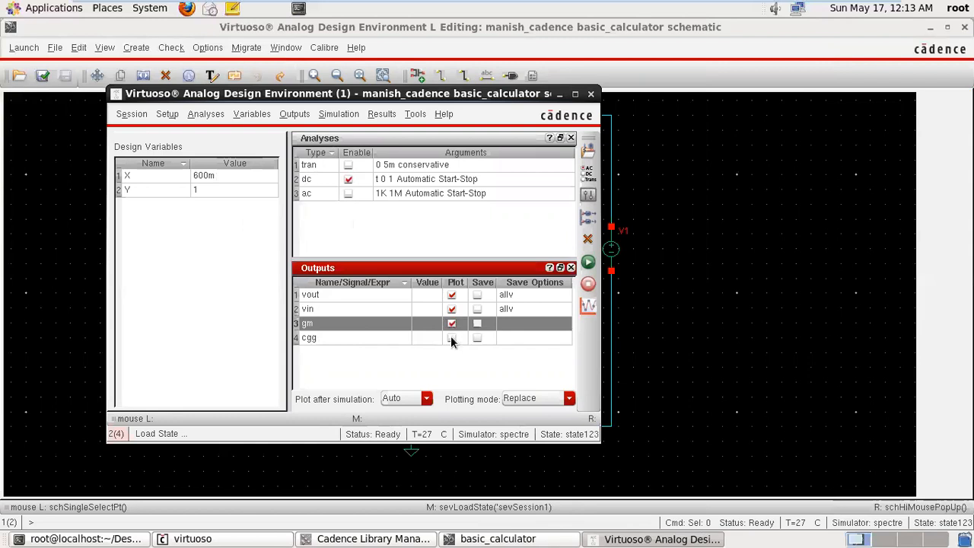
{"action": "left_click", "coordinate": [451, 340]}
{"action": "left_click", "coordinate": [586, 262]}
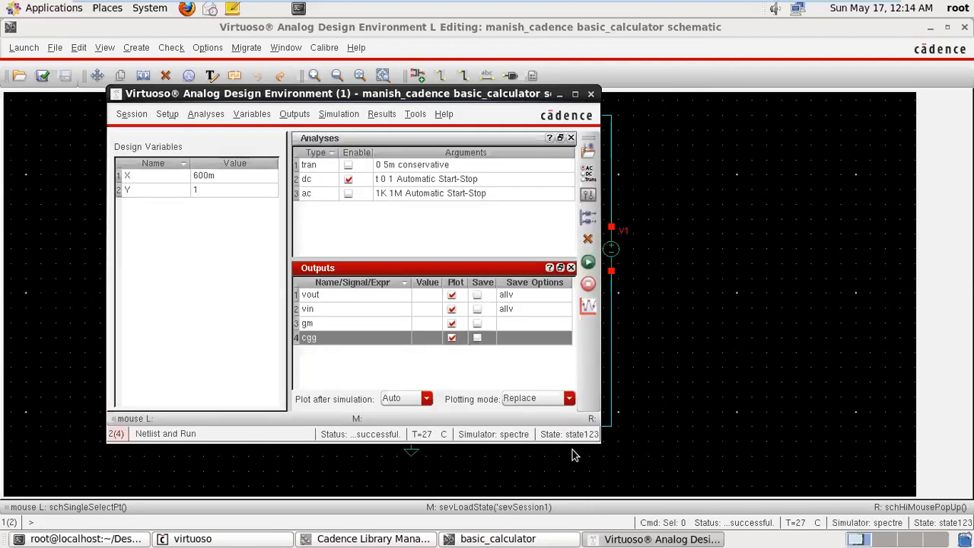
Step: Minimize the schematic and simulation setup windows and maximize the Virtuoso log to follow the simulation run
{"action": "left_click", "coordinate": [662, 538]}
{"action": "left_click", "coordinate": [662, 539]}
{"action": "left_click", "coordinate": [494, 538]}
{"action": "left_click", "coordinate": [490, 539]}
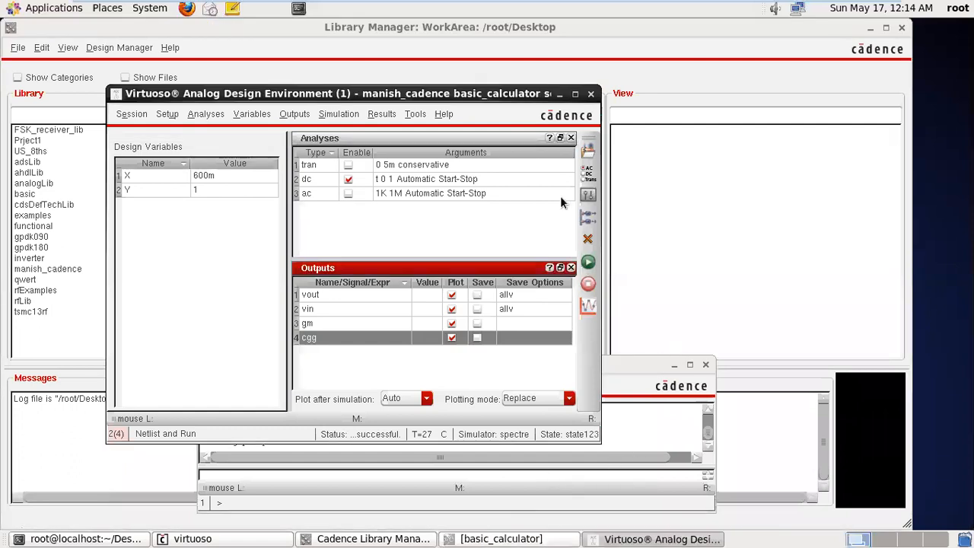
{"action": "left_click", "coordinate": [559, 94]}
{"action": "left_click", "coordinate": [689, 365]}
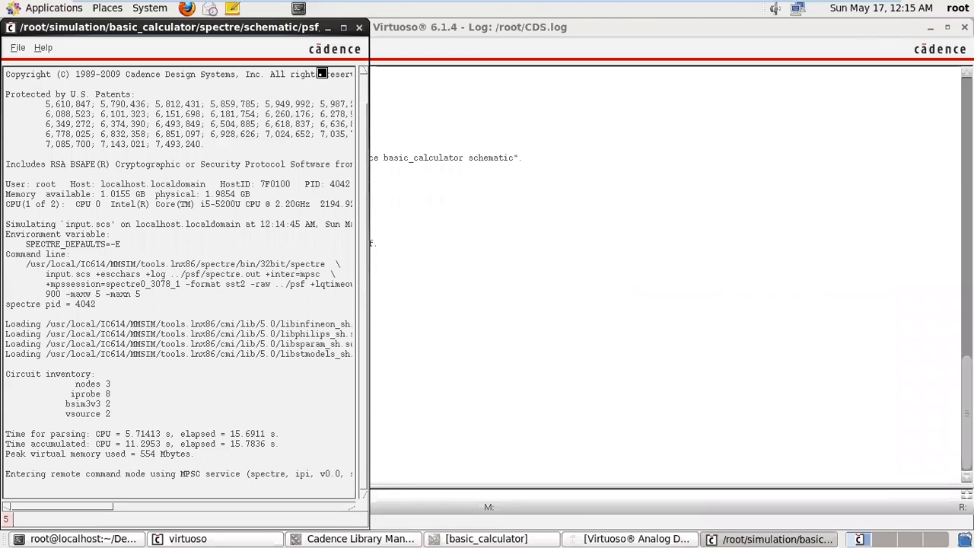
Step: Minimize the simulation output, log, Library Manager and terminal windows, and bring up the schematic with the waveform plots
{"action": "left_click", "coordinate": [327, 28]}
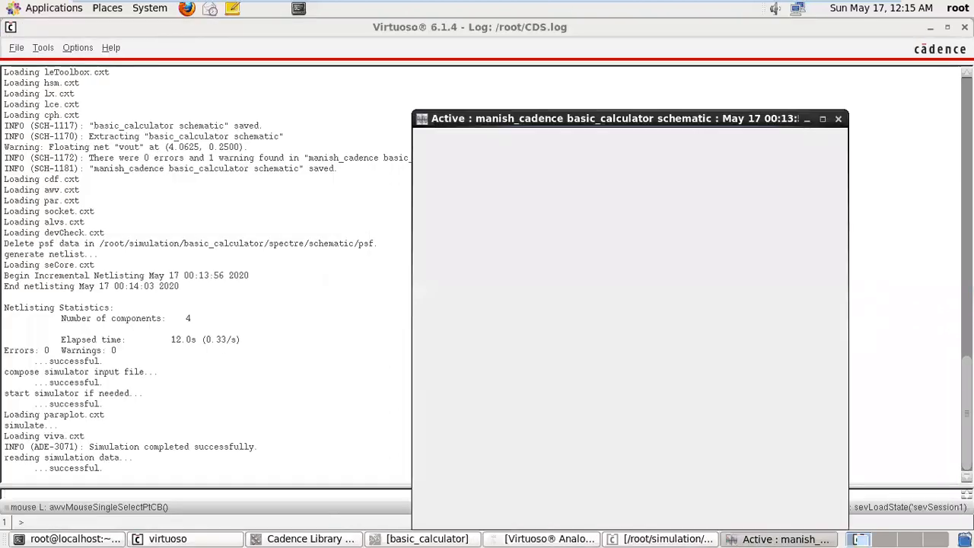
{"action": "left_click", "coordinate": [928, 27]}
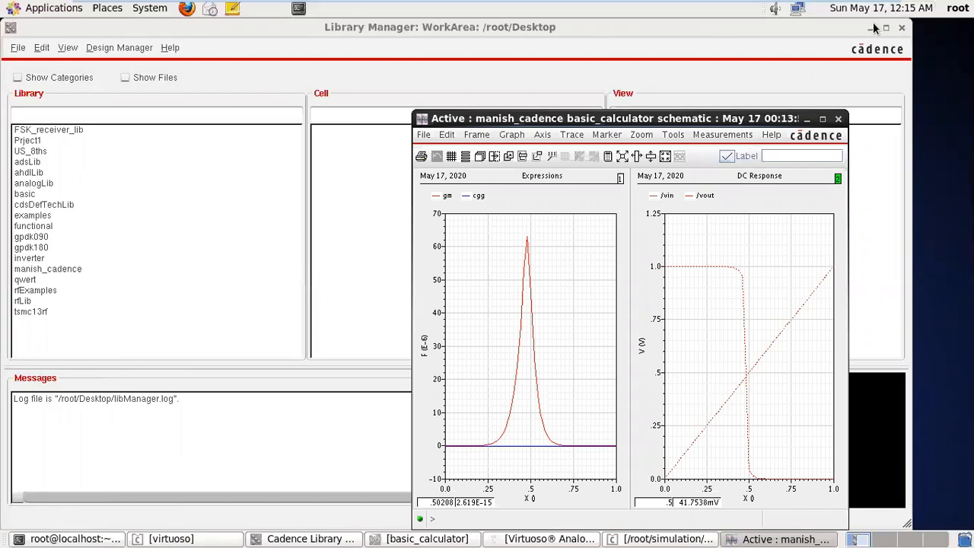
{"action": "left_click", "coordinate": [873, 27]}
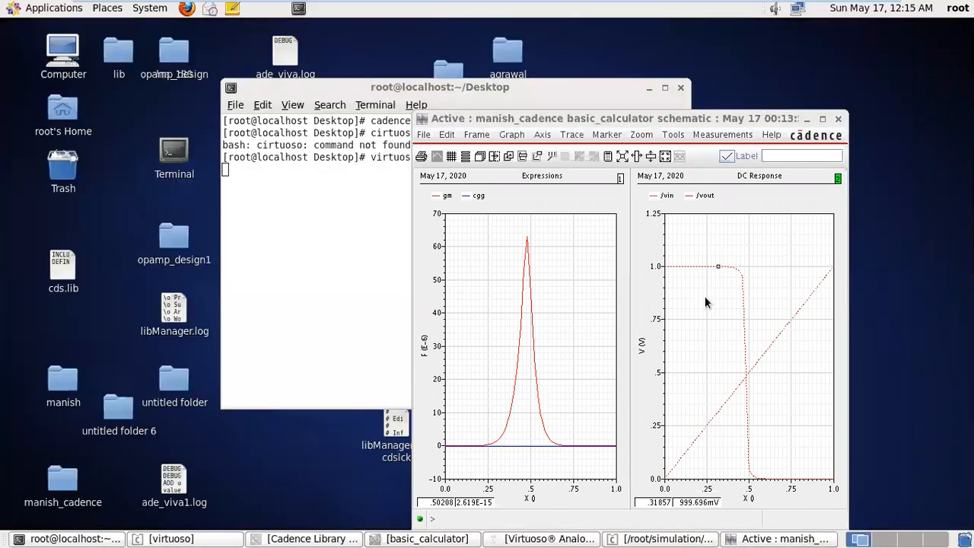
{"action": "left_click", "coordinate": [649, 88]}
{"action": "left_click", "coordinate": [432, 538]}
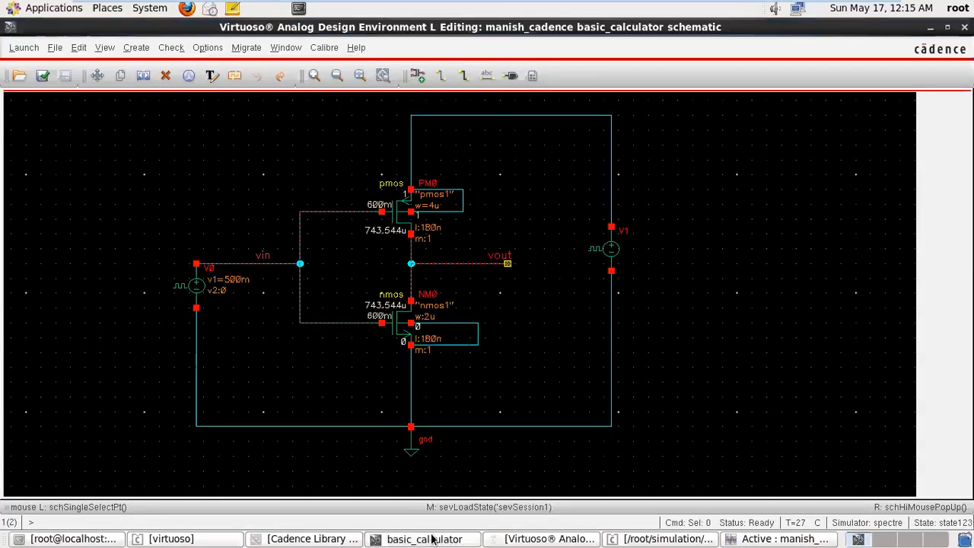
{"action": "left_click", "coordinate": [763, 538]}
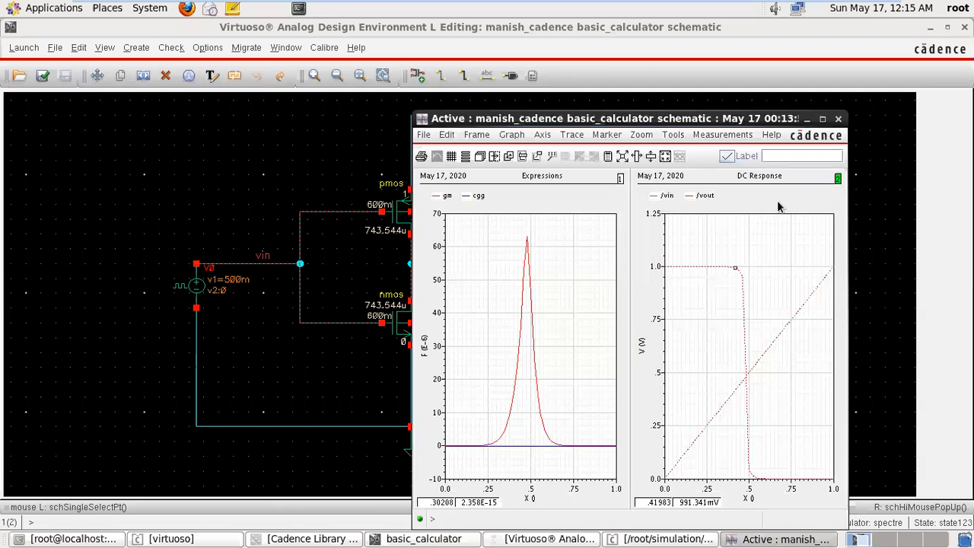
Step: Open the calculator from the ADE L window and list its Math functions
{"action": "left_click", "coordinate": [553, 539]}
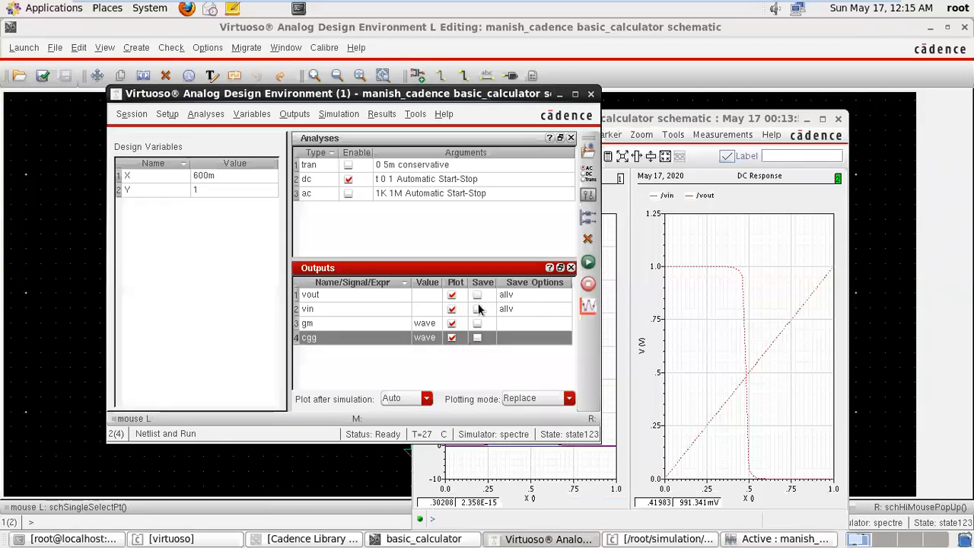
{"action": "left_click", "coordinate": [415, 115]}
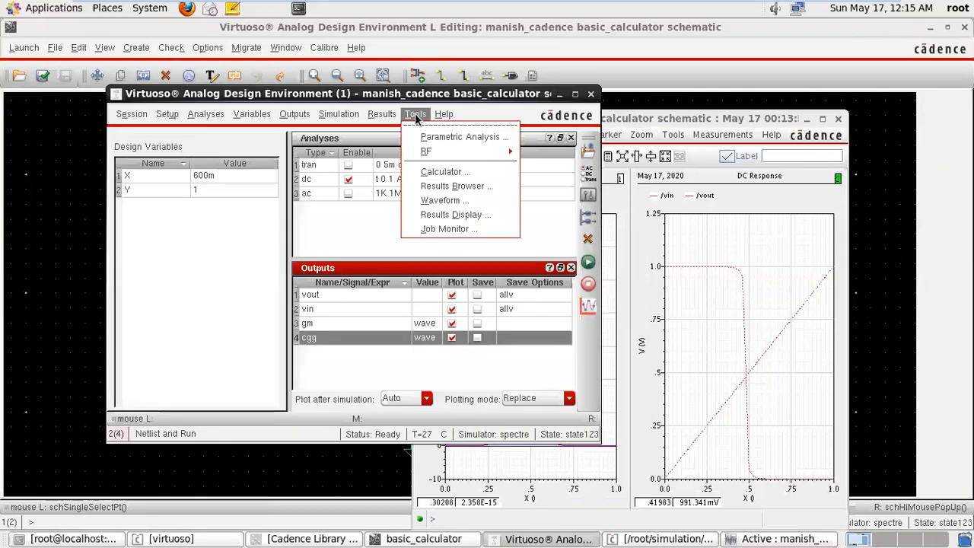
{"action": "left_click", "coordinate": [435, 171]}
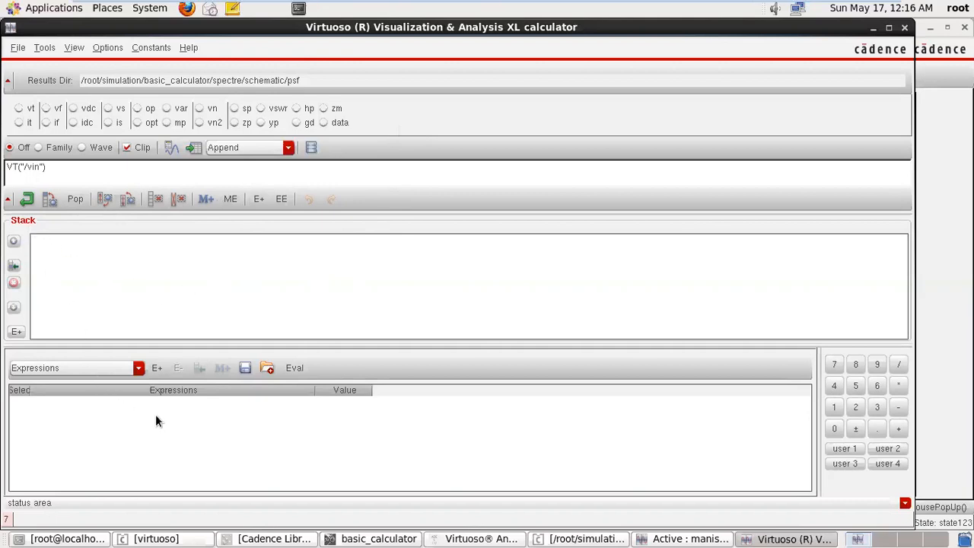
{"action": "left_click", "coordinate": [139, 369]}
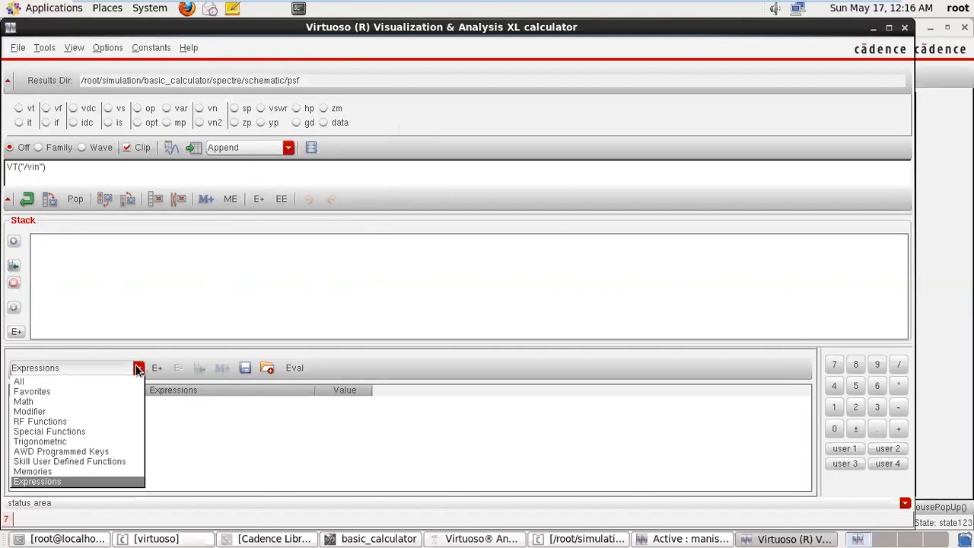
{"action": "left_click", "coordinate": [119, 401]}
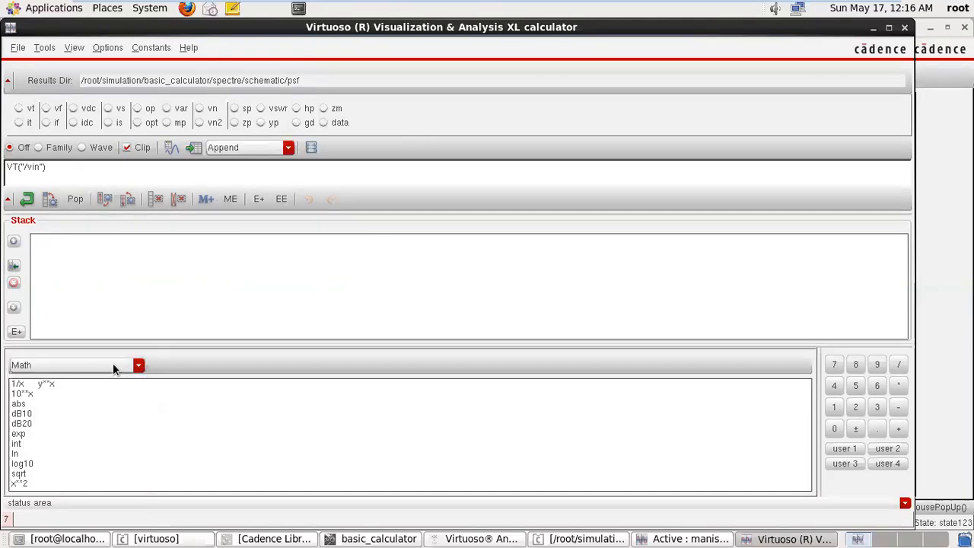
{"action": "left_click", "coordinate": [113, 369]}
{"action": "left_click", "coordinate": [232, 415]}
{"action": "left_click", "coordinate": [173, 199]}
Step: Minimize the calculator and ADE L windows, and send the /vout trace of the DC response to the calculator
{"action": "left_click", "coordinate": [765, 538]}
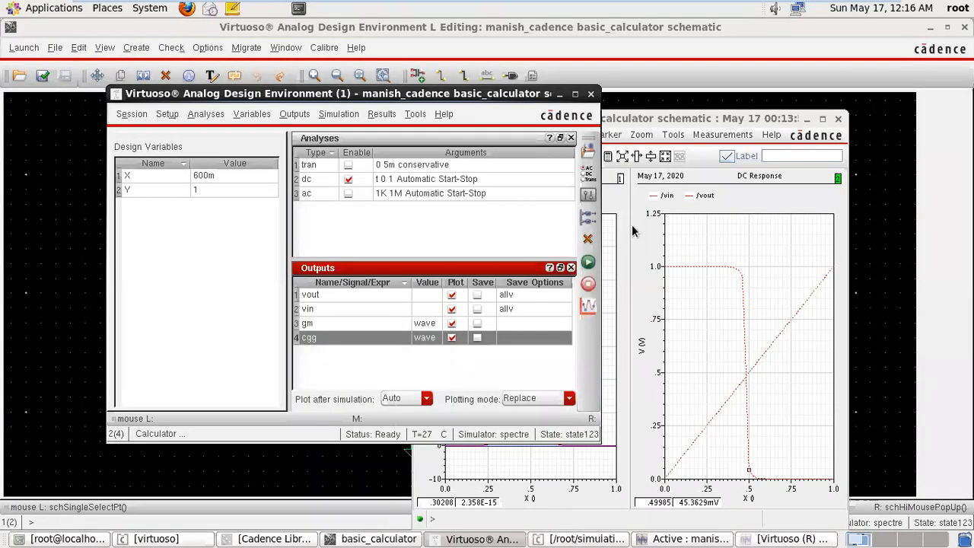
{"action": "left_click", "coordinate": [560, 94]}
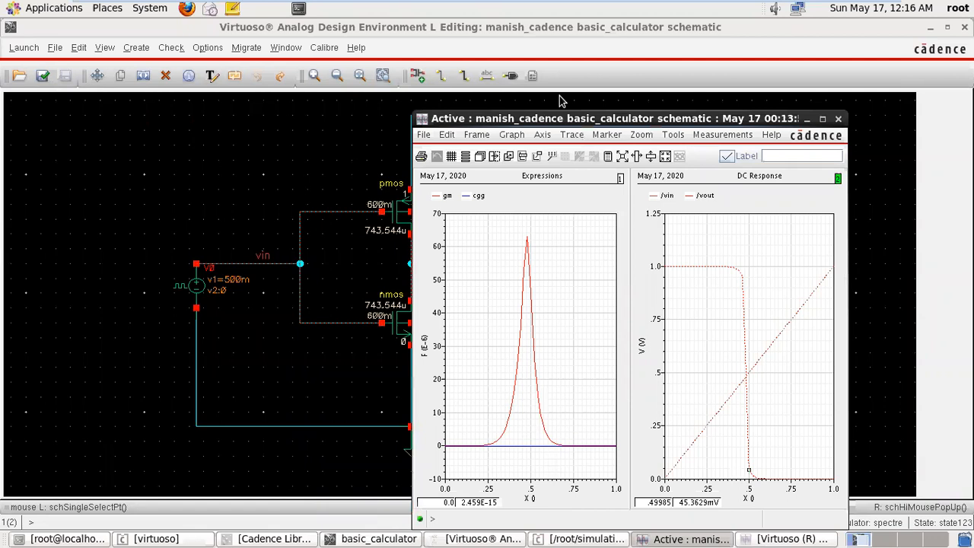
{"action": "left_click", "coordinate": [707, 268]}
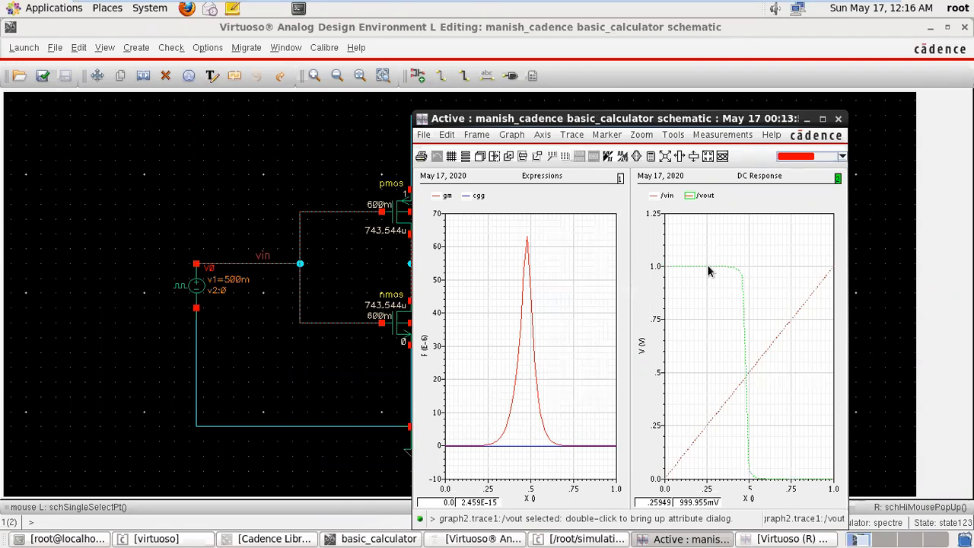
{"action": "left_click", "coordinate": [674, 135]}
{"action": "left_click", "coordinate": [686, 164]}
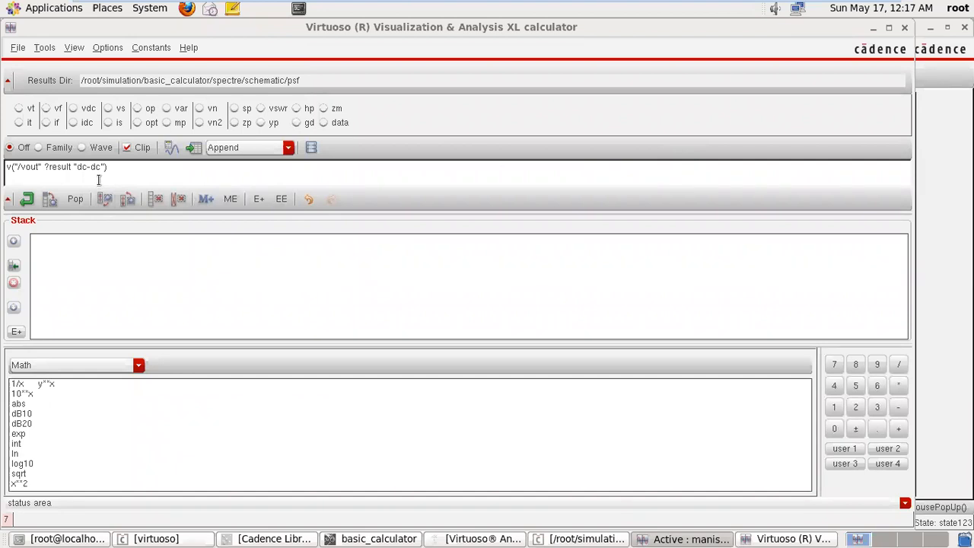
Step: Bring the waveform window back in front of the calculator and send the /vin trace to the calculator
{"action": "left_click", "coordinate": [708, 539]}
{"action": "left_click", "coordinate": [758, 538]}
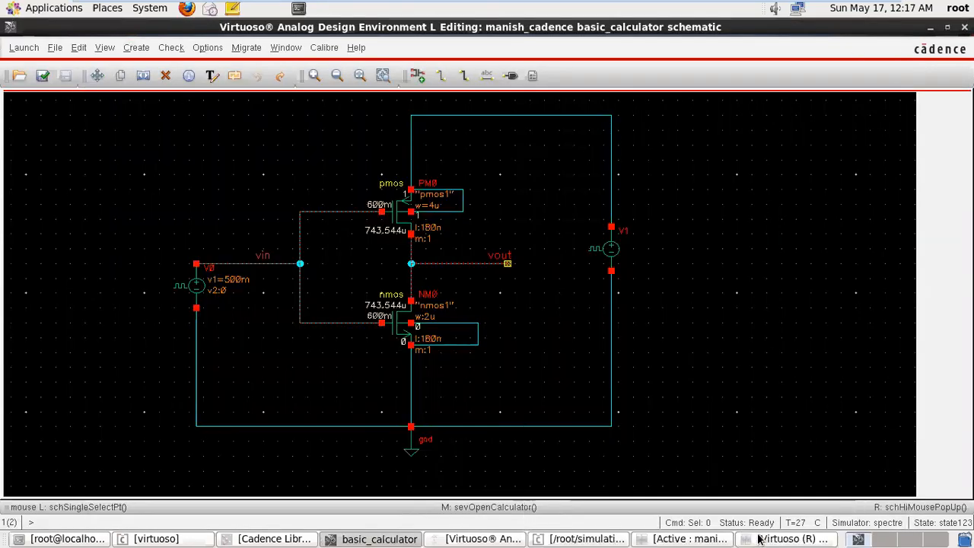
{"action": "left_click", "coordinate": [758, 539]}
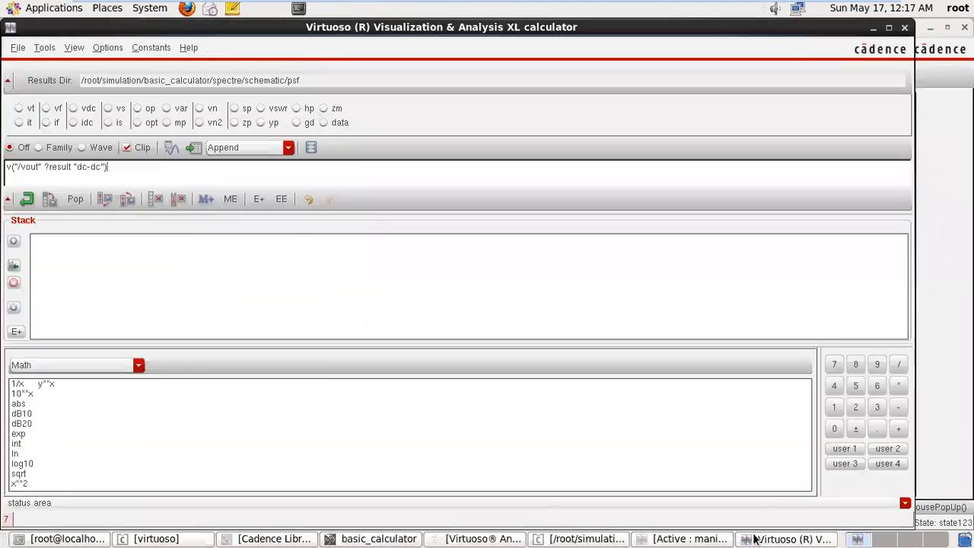
{"action": "left_click", "coordinate": [601, 539]}
{"action": "left_click", "coordinate": [688, 539]}
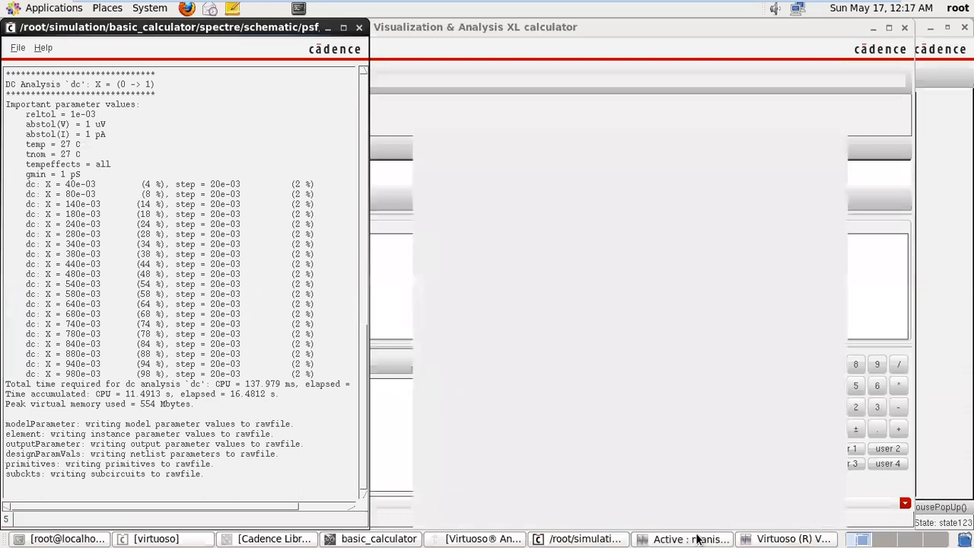
{"action": "left_click", "coordinate": [327, 27]}
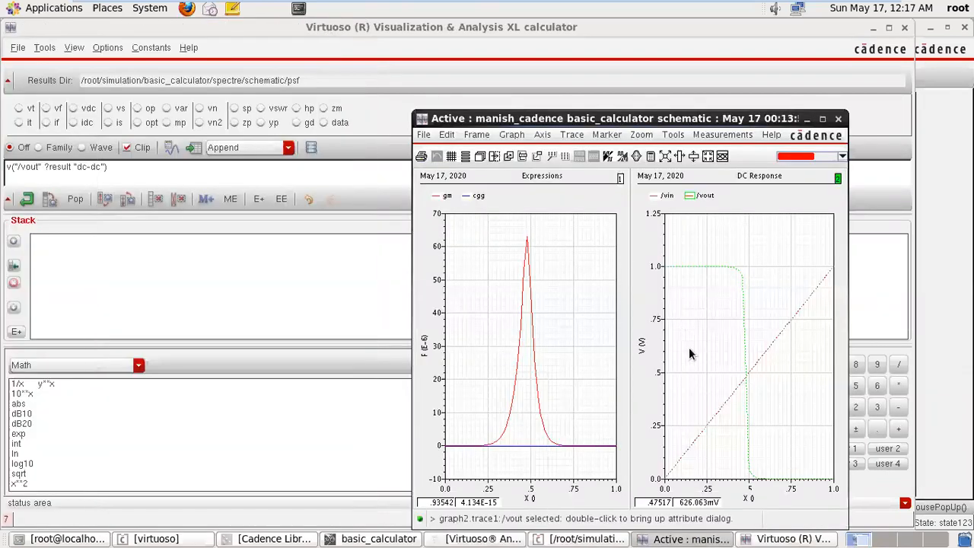
{"action": "left_click", "coordinate": [783, 331]}
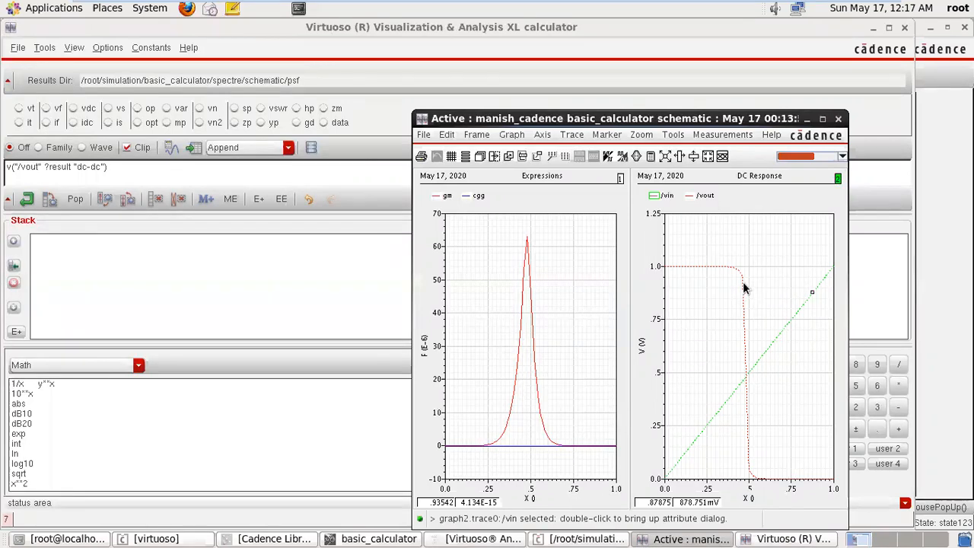
{"action": "left_click", "coordinate": [673, 137]}
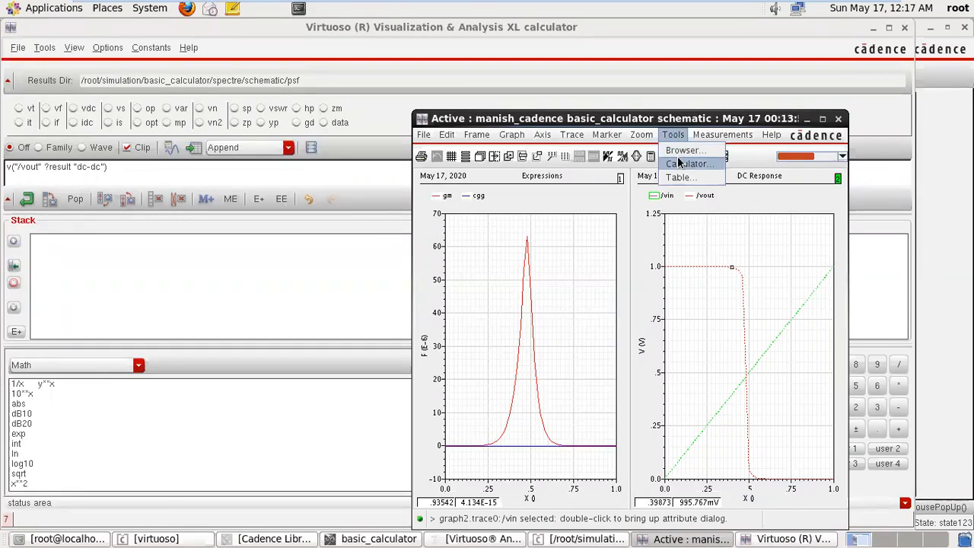
{"action": "left_click", "coordinate": [685, 164]}
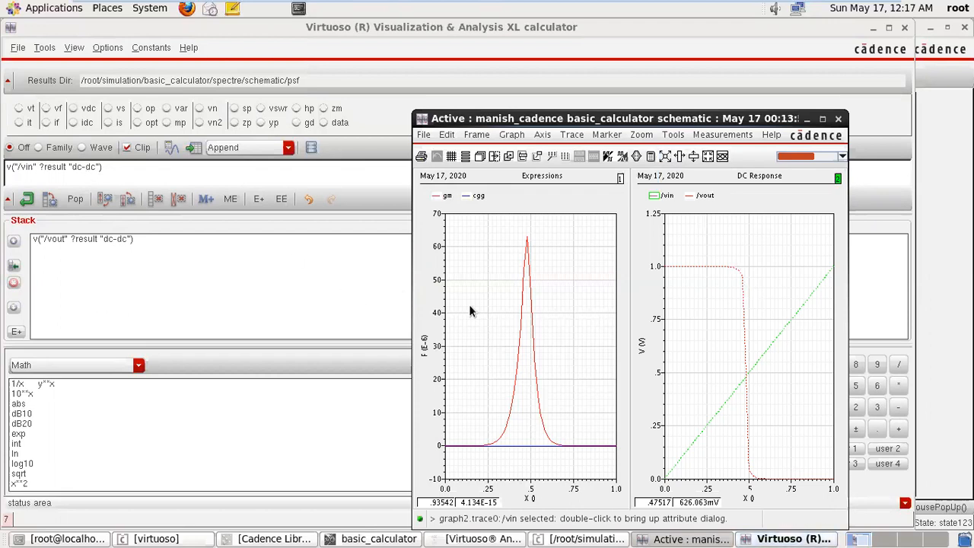
Step: Send the gm trace and the cgg trace from the Expressions graph to the calculator
{"action": "left_click", "coordinate": [521, 323]}
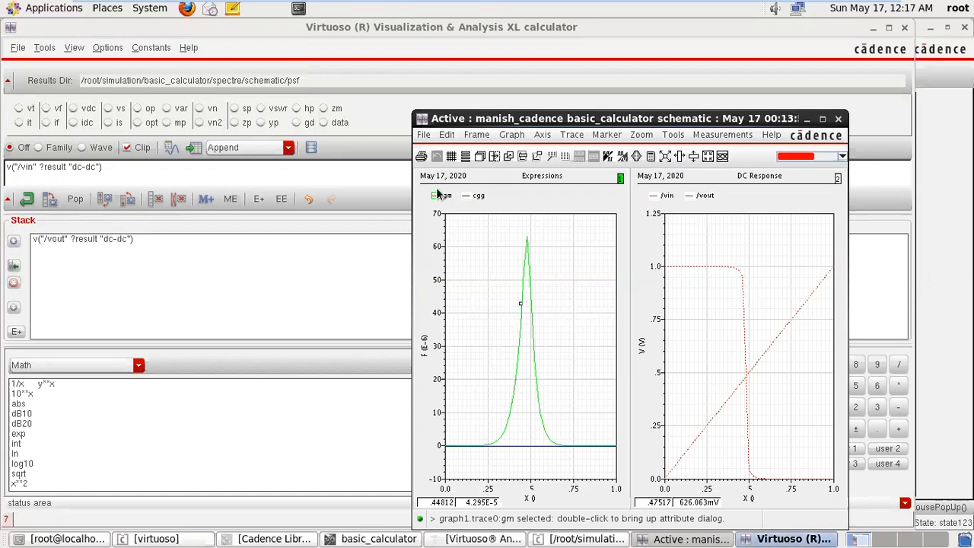
{"action": "left_click", "coordinate": [673, 136]}
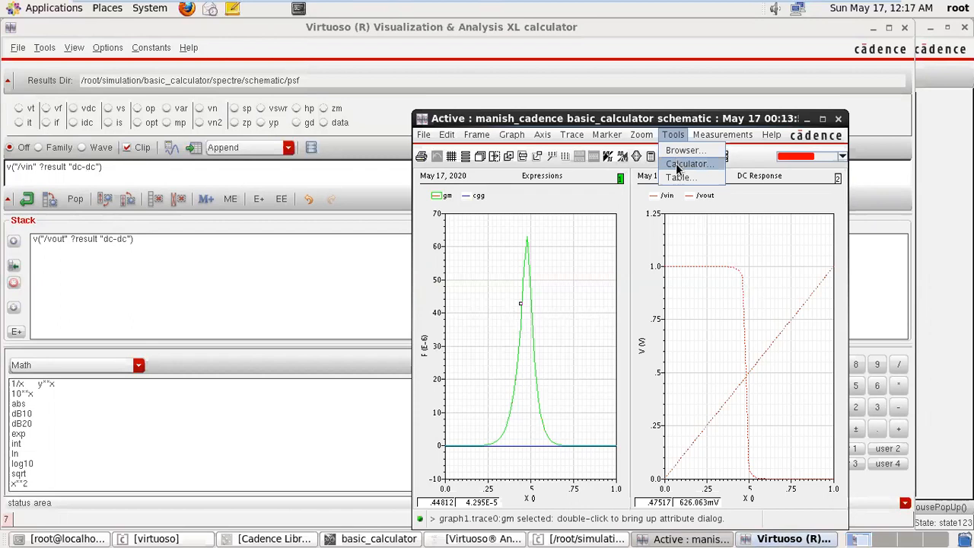
{"action": "left_click", "coordinate": [677, 164]}
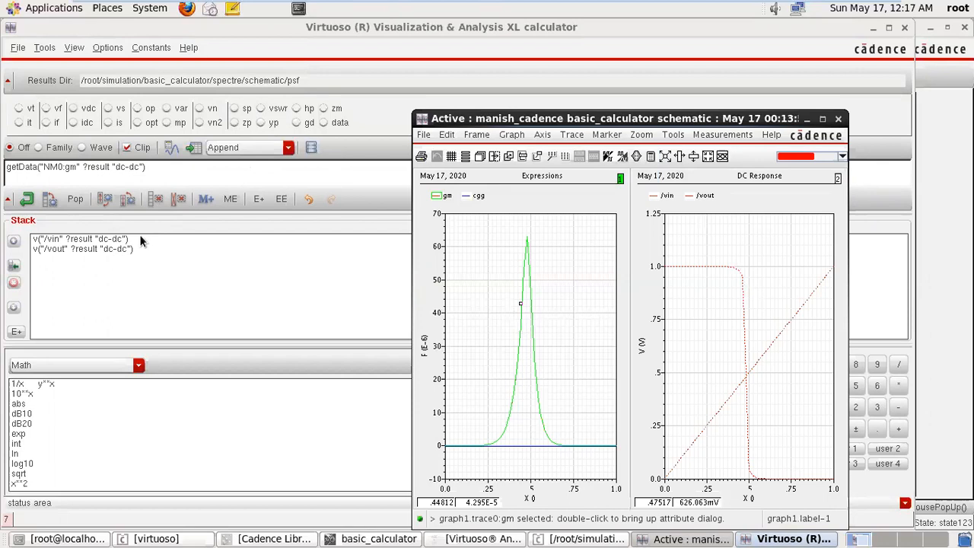
{"action": "left_click", "coordinate": [529, 447]}
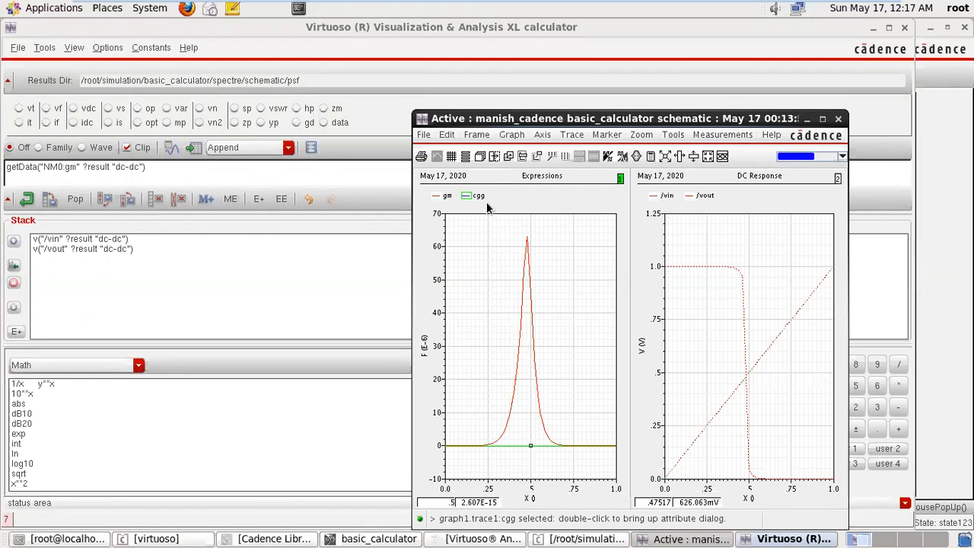
{"action": "left_click", "coordinate": [674, 135]}
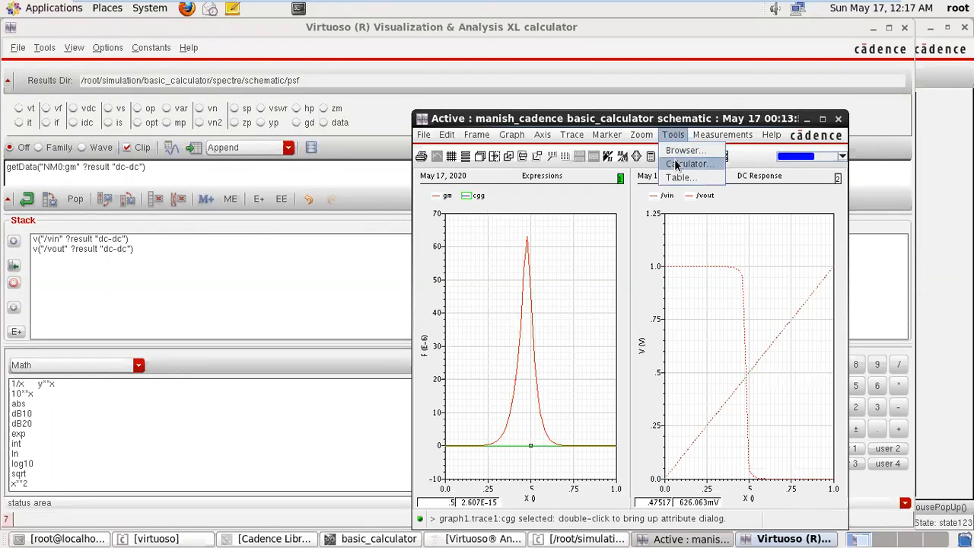
{"action": "left_click", "coordinate": [675, 166]}
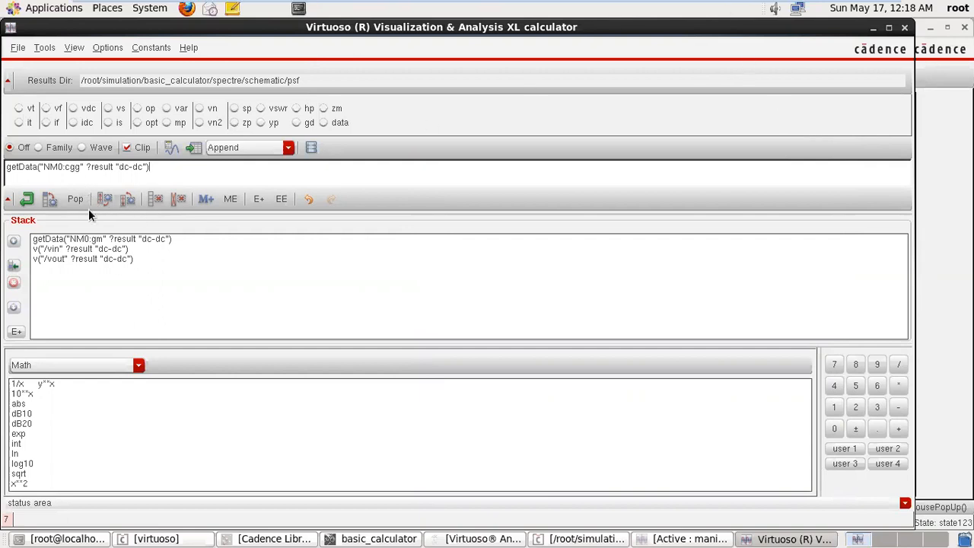
Step: Close the waveform window and return to the calculator
{"action": "left_click", "coordinate": [585, 539]}
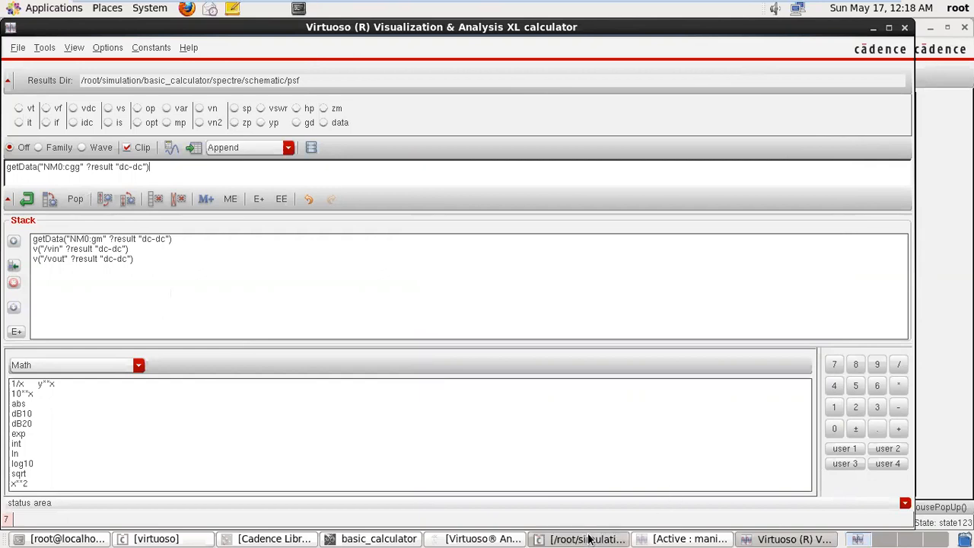
{"action": "left_click", "coordinate": [495, 538]}
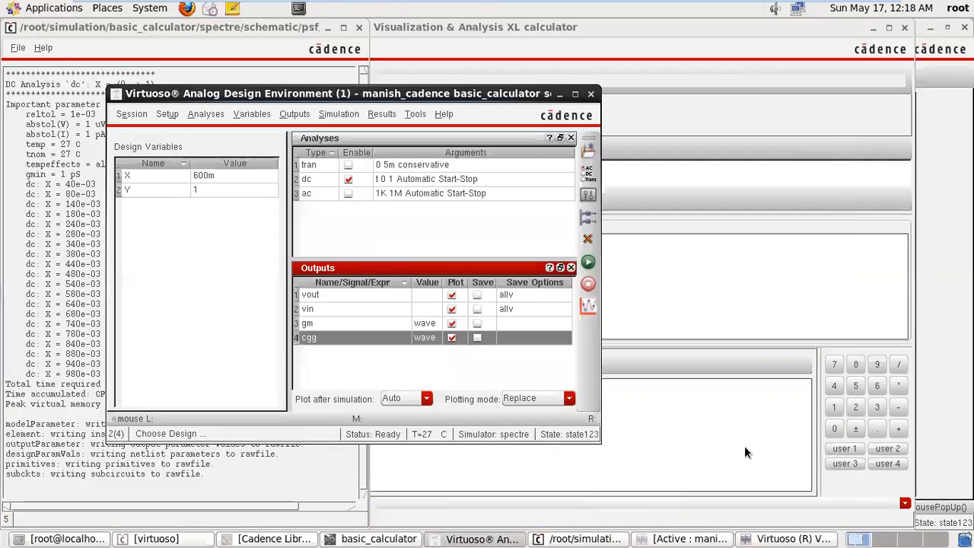
{"action": "left_click", "coordinate": [719, 539]}
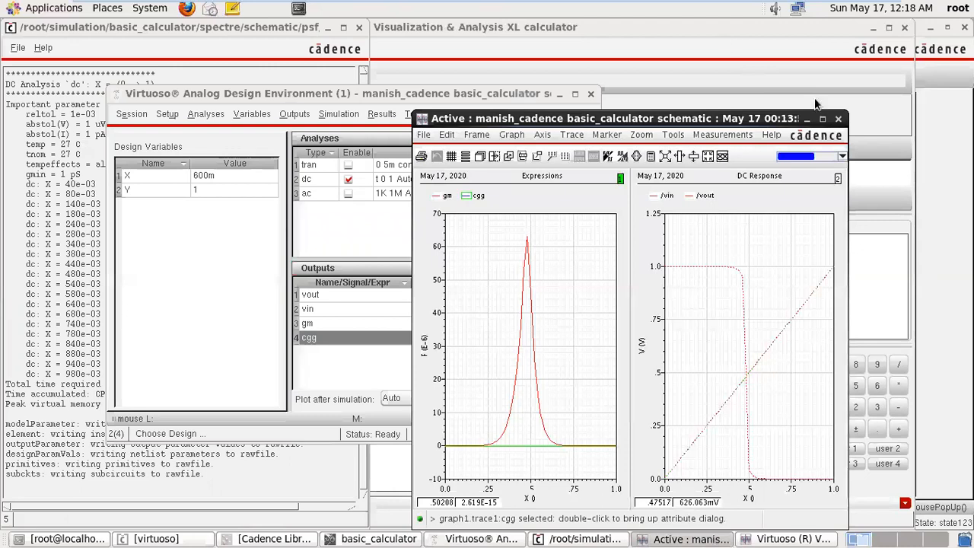
{"action": "left_click", "coordinate": [838, 121]}
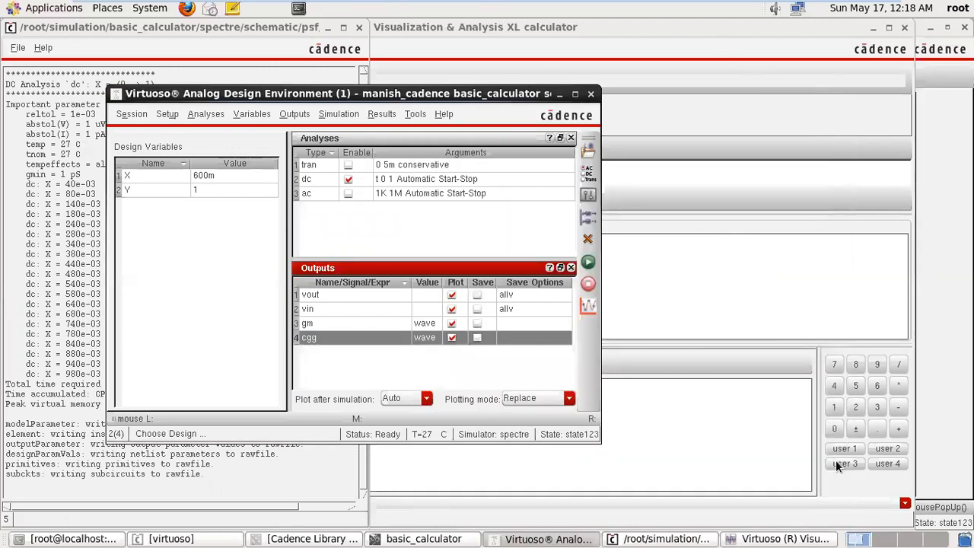
{"action": "left_click", "coordinate": [787, 539]}
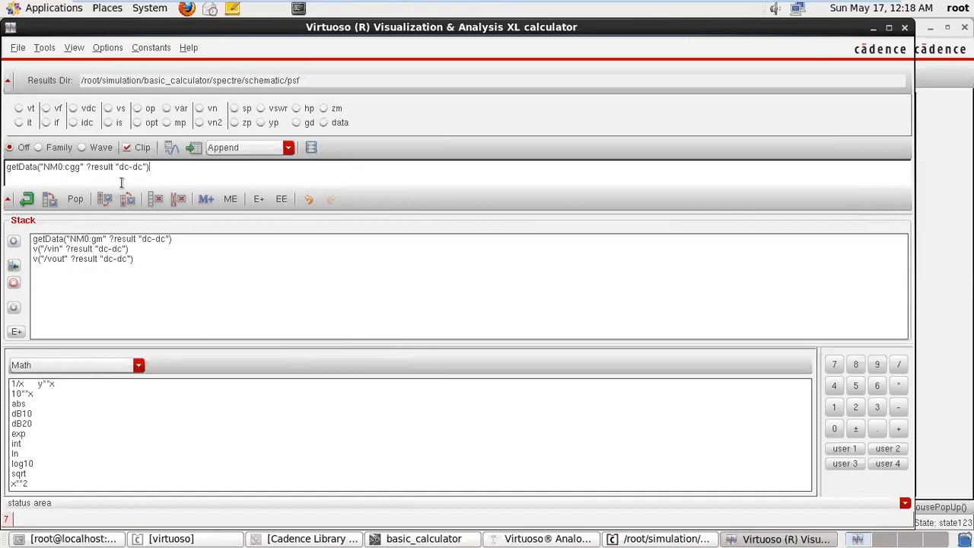
Step: Apply 1/x to the NM0 cgg expression, plot it, and close the resulting graph window
{"action": "left_click", "coordinate": [19, 386]}
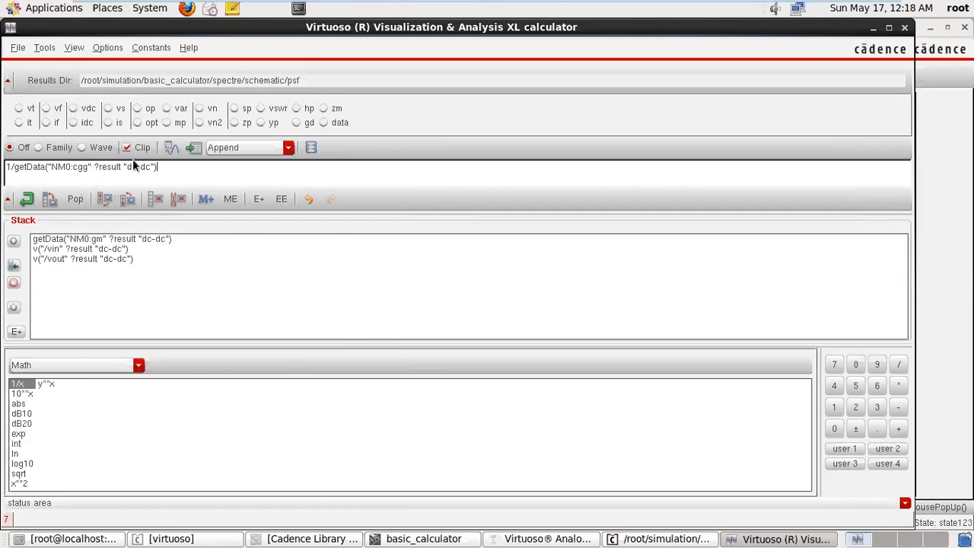
{"action": "left_click", "coordinate": [171, 147]}
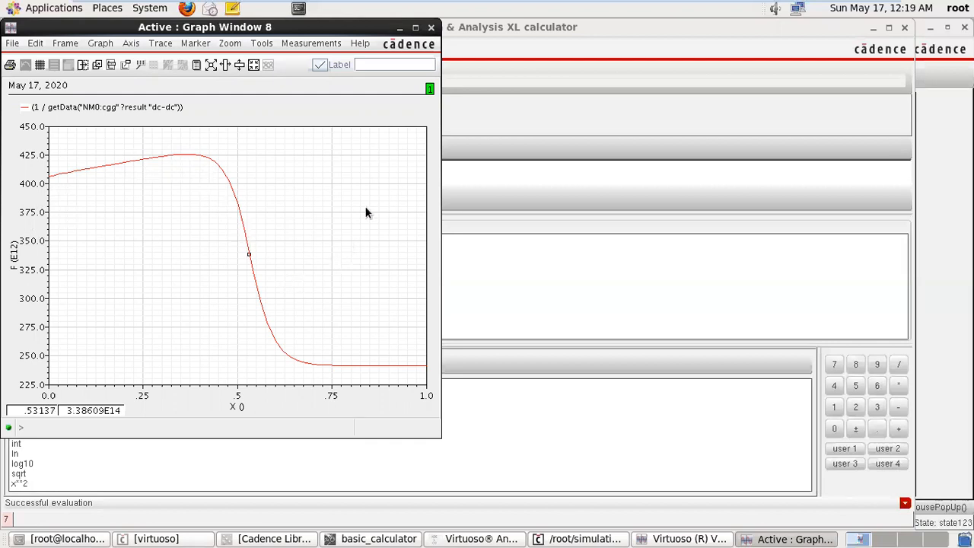
{"action": "left_click", "coordinate": [430, 29]}
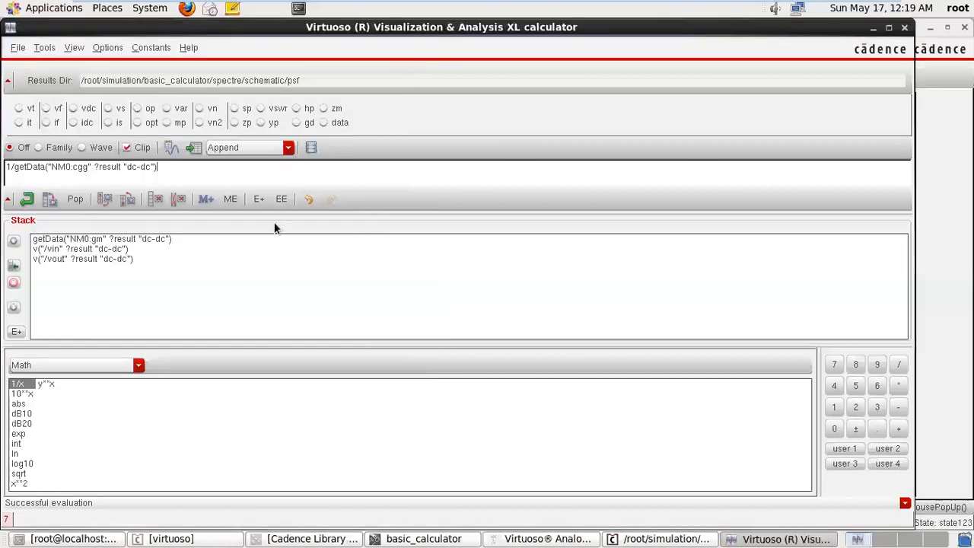
Step: Undo the reciprocal, plot dB10 of the NM0 cgg expression, and close the resulting graph window
{"action": "left_click", "coordinate": [308, 199]}
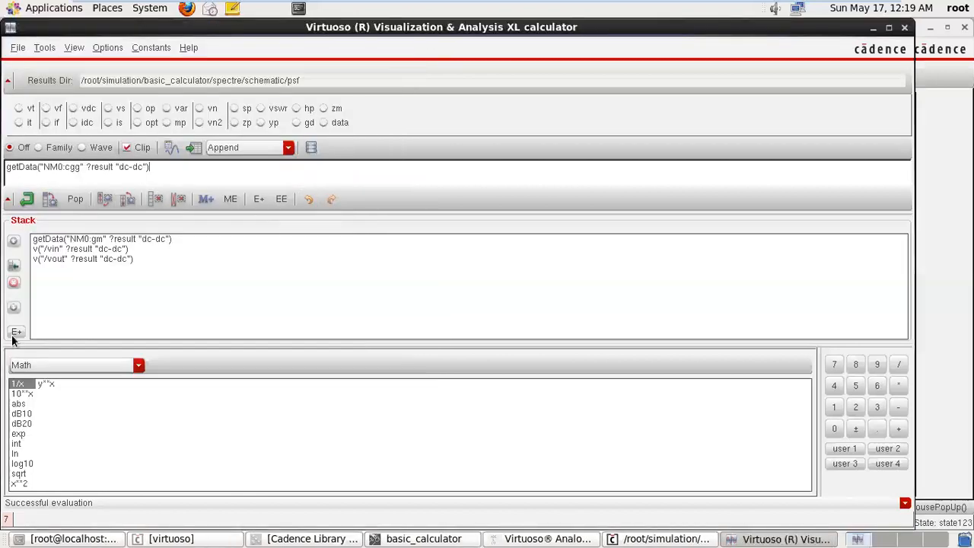
{"action": "left_click", "coordinate": [28, 417]}
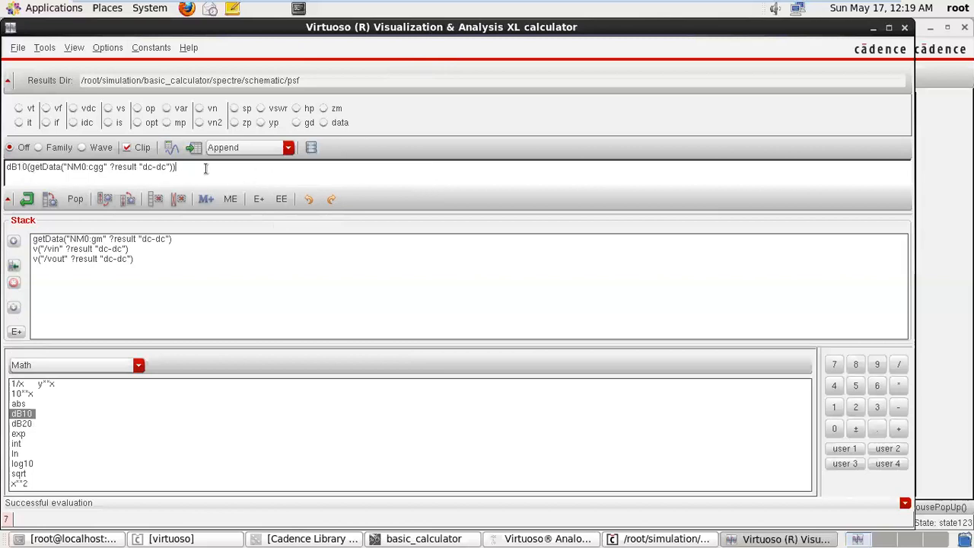
{"action": "left_click", "coordinate": [171, 148]}
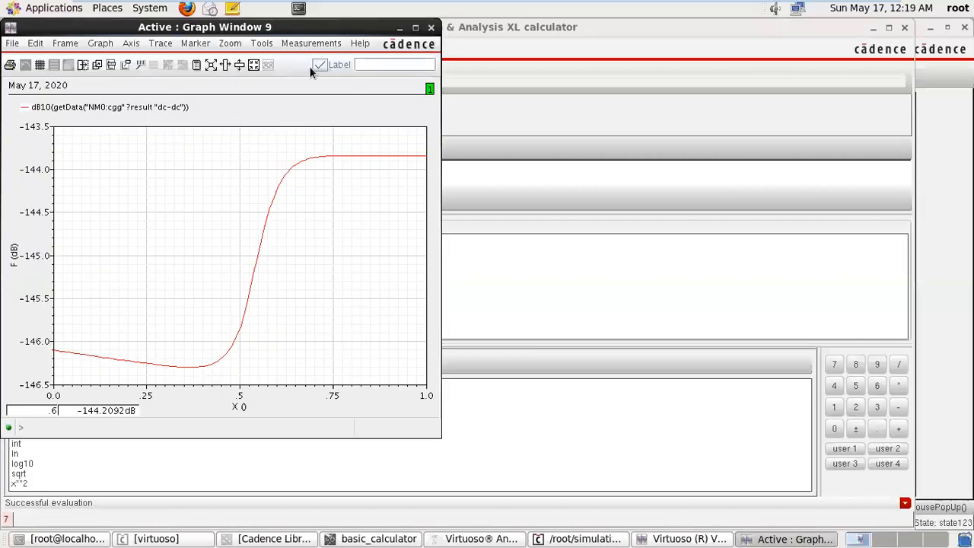
{"action": "left_click", "coordinate": [431, 29]}
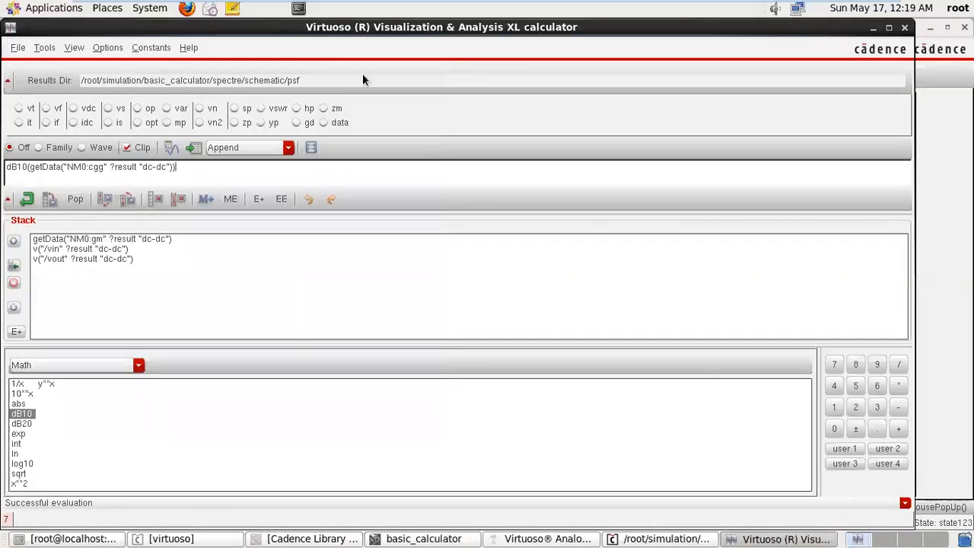
Step: Undo the decibel functions on the NM0 cgg expression, apply exp, plot it, and close the resulting graph window
{"action": "left_click", "coordinate": [22, 424]}
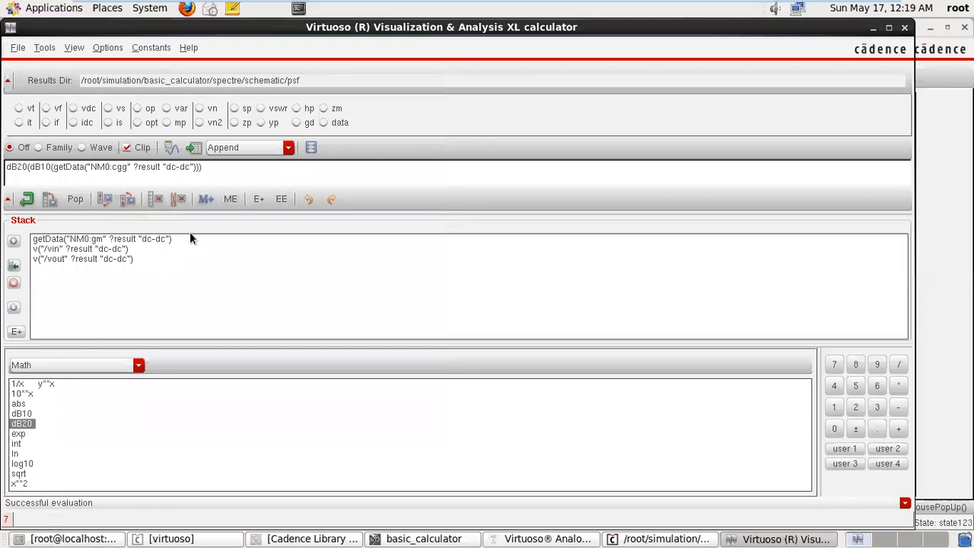
{"action": "left_click", "coordinate": [313, 203]}
{"action": "left_click", "coordinate": [314, 203]}
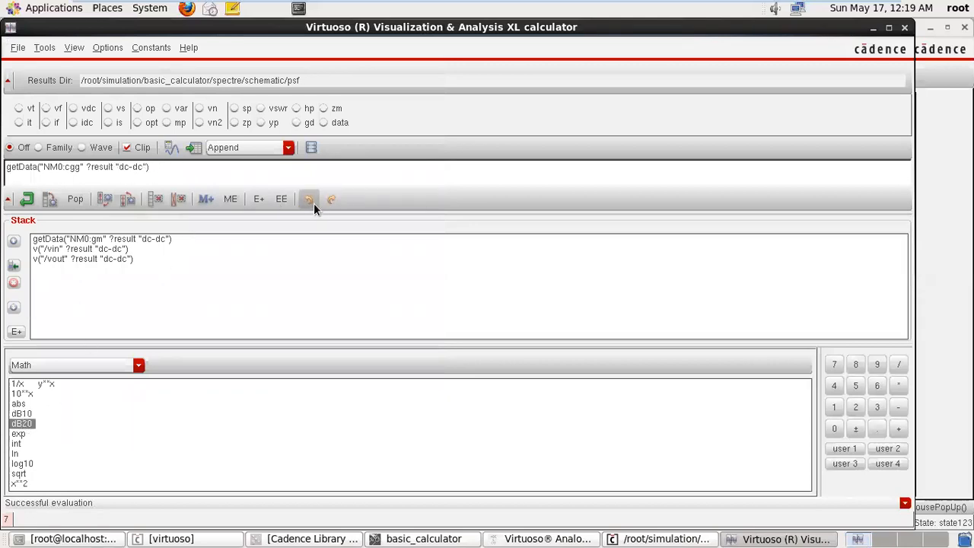
{"action": "left_click", "coordinate": [18, 433]}
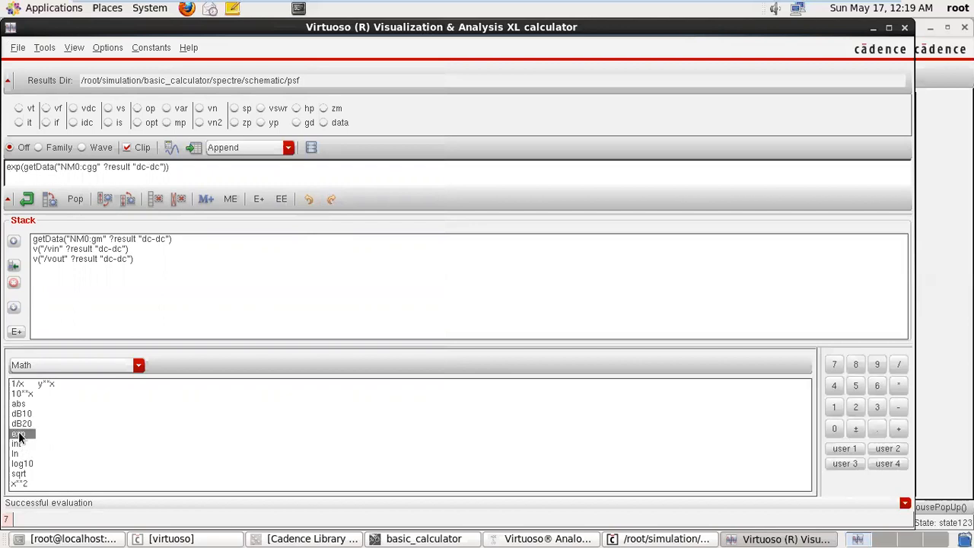
{"action": "left_click", "coordinate": [174, 145]}
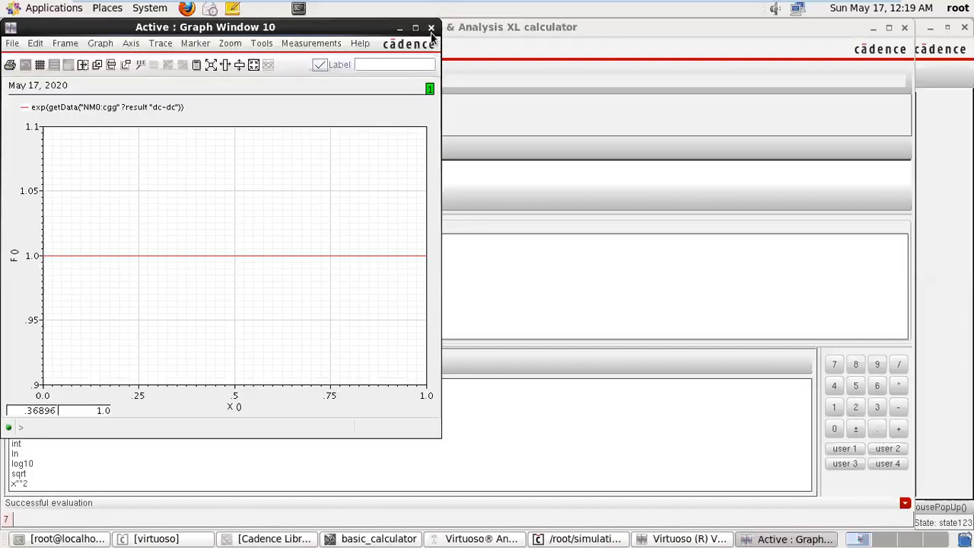
{"action": "left_click", "coordinate": [430, 28]}
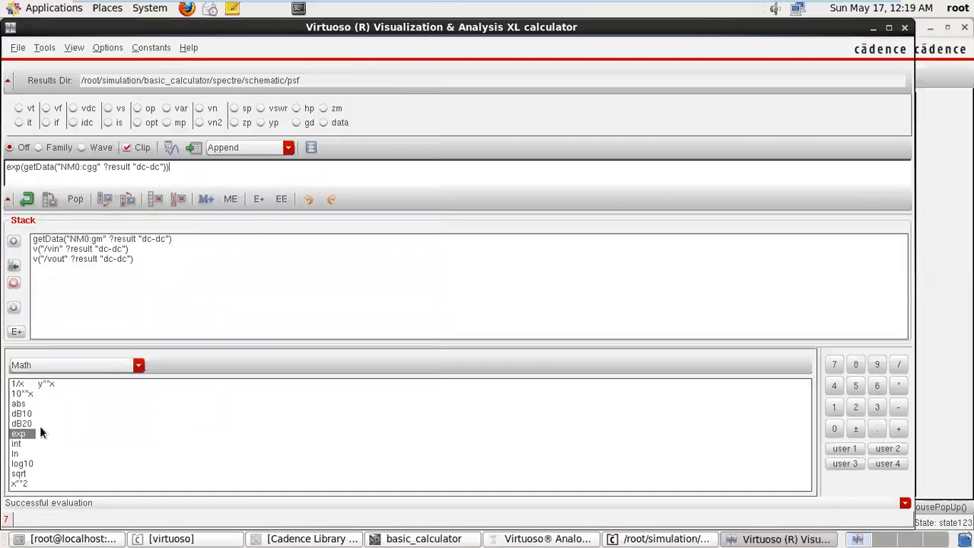
Step: Apply int to the exp expression of NM0 cgg, plot it, and close the resulting graph window
{"action": "left_click", "coordinate": [19, 444]}
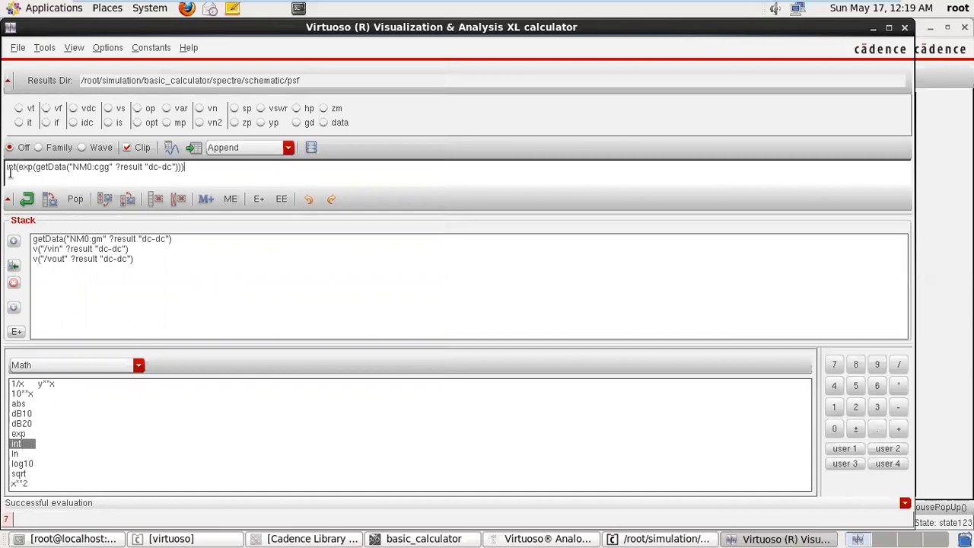
{"action": "left_click", "coordinate": [313, 206]}
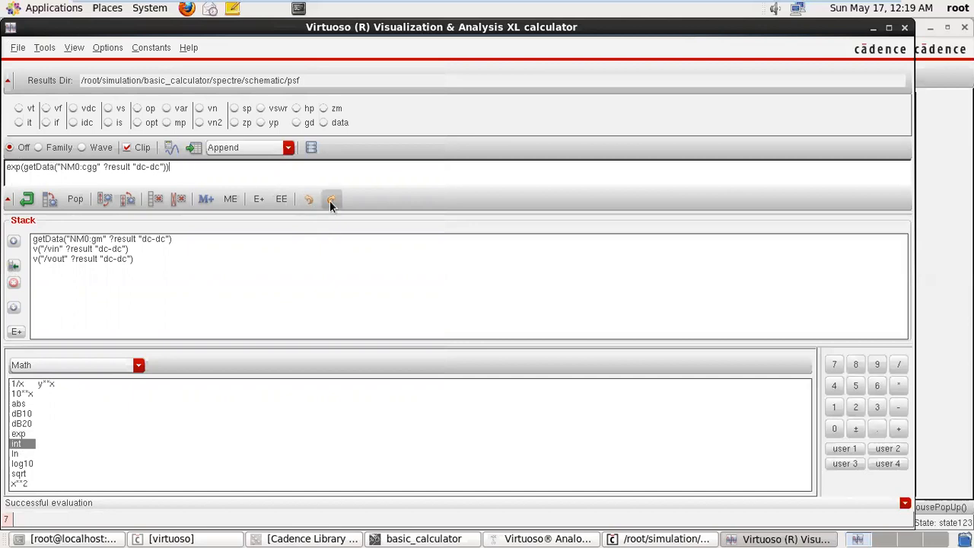
{"action": "left_click", "coordinate": [329, 198]}
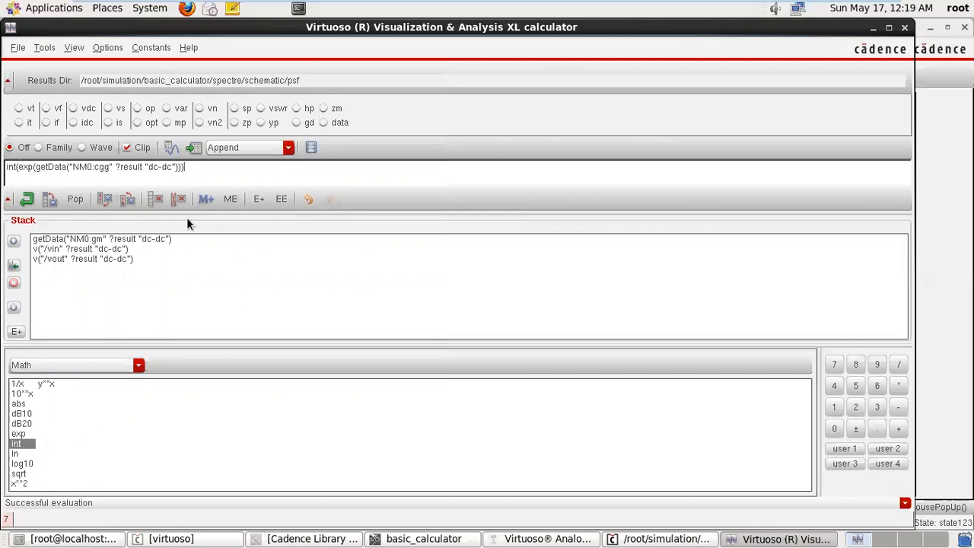
{"action": "left_click", "coordinate": [160, 199]}
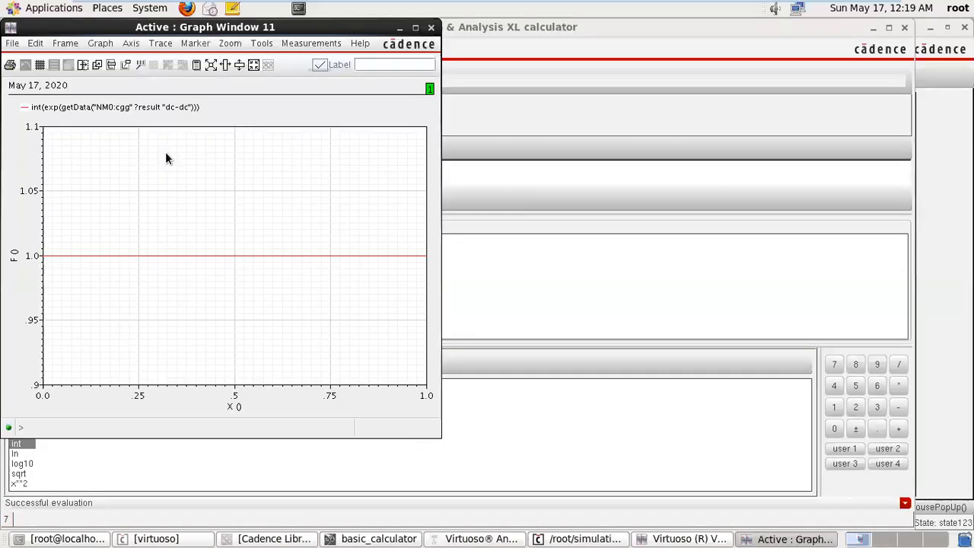
{"action": "left_click", "coordinate": [431, 27]}
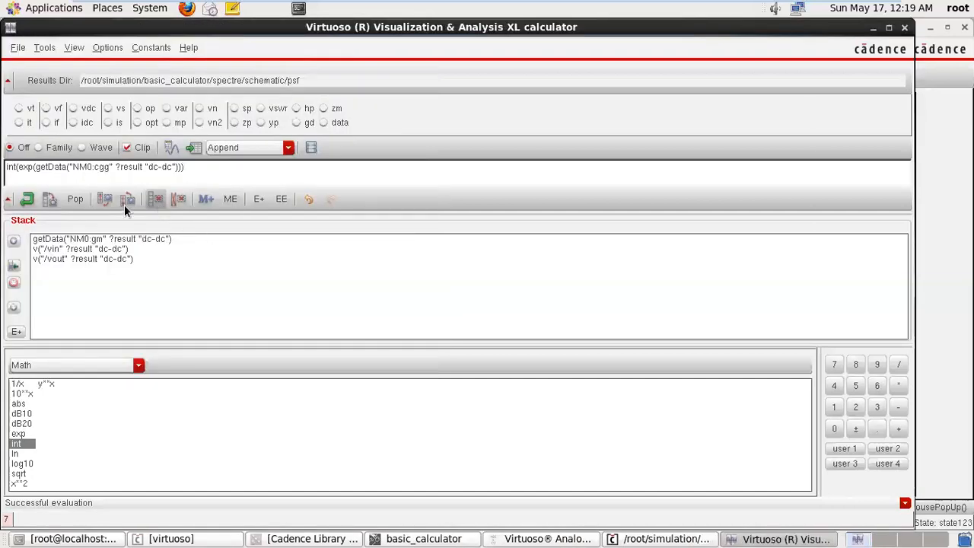
Step: Undo back to the plain NM0 cgg expression, apply int, plot it, and close the resulting graph window
{"action": "left_click", "coordinate": [304, 196]}
{"action": "left_click", "coordinate": [304, 197]}
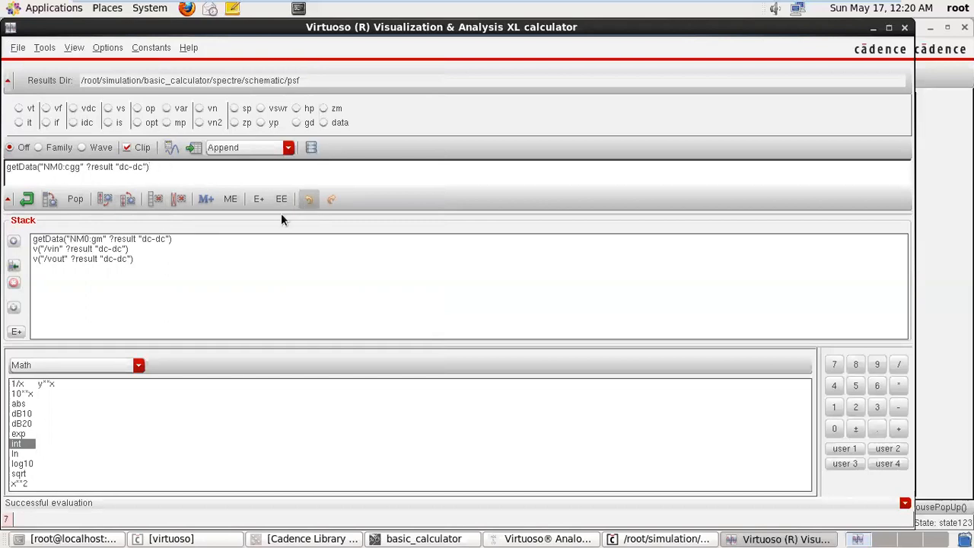
{"action": "left_click", "coordinate": [16, 444]}
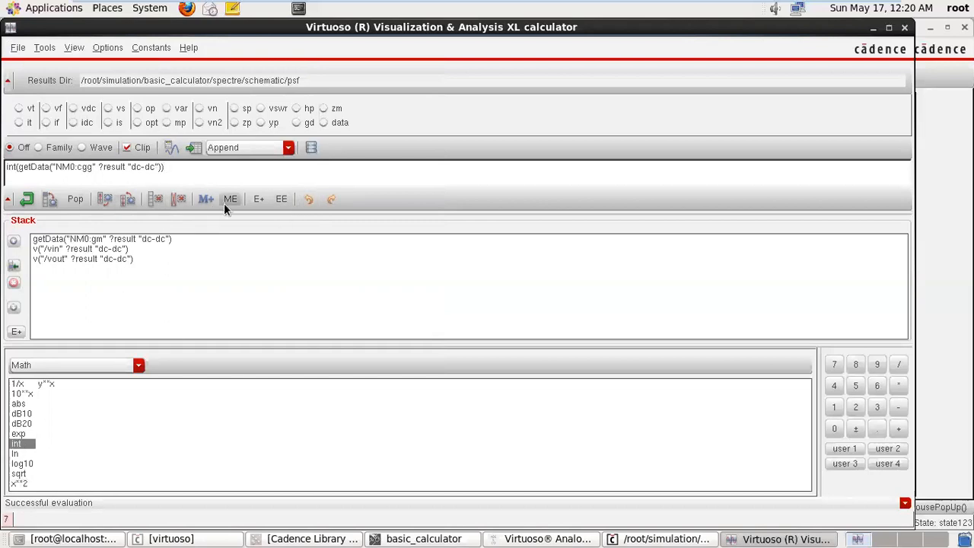
{"action": "left_click", "coordinate": [170, 148]}
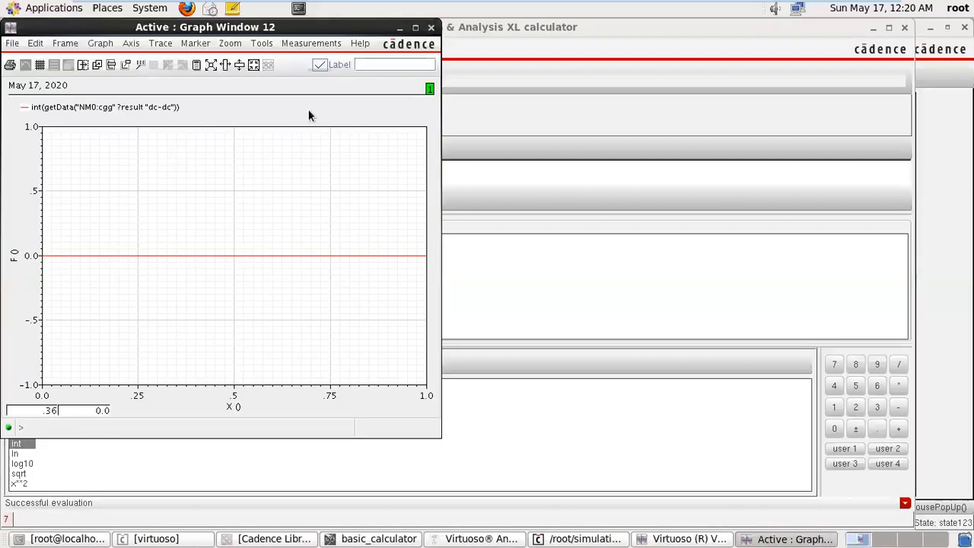
{"action": "left_click", "coordinate": [430, 27]}
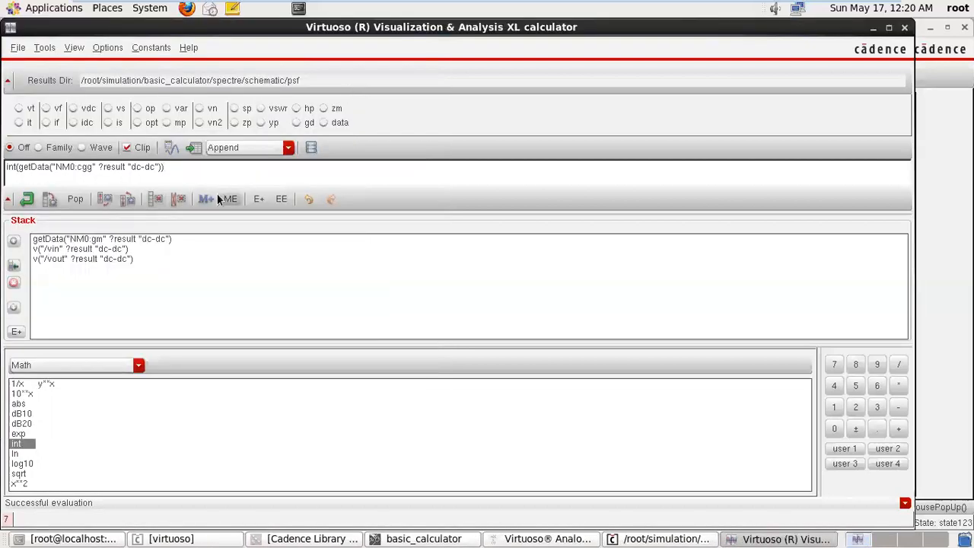
Step: Undo back to the plain NM0 gm expression, plot it, and close the resulting graph window
{"action": "left_click", "coordinate": [309, 199]}
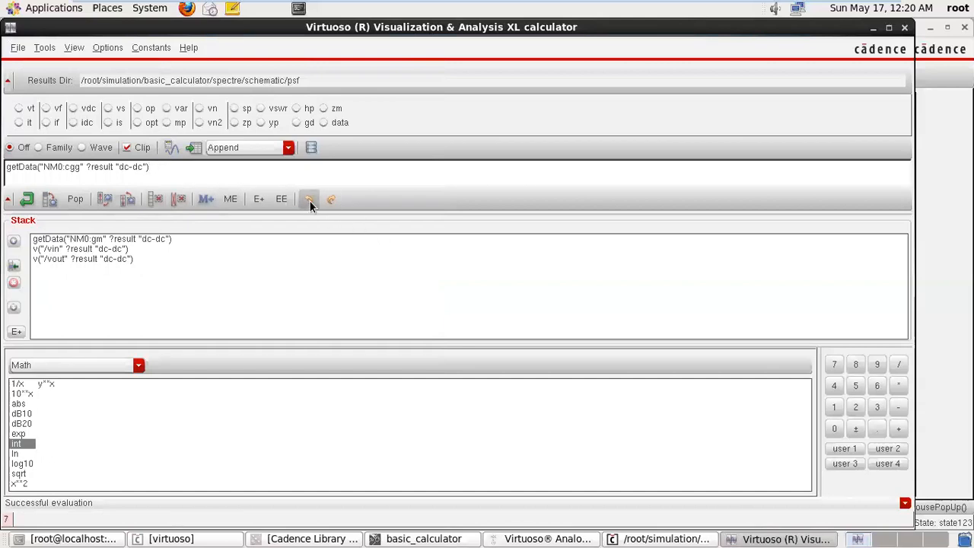
{"action": "left_click", "coordinate": [309, 199]}
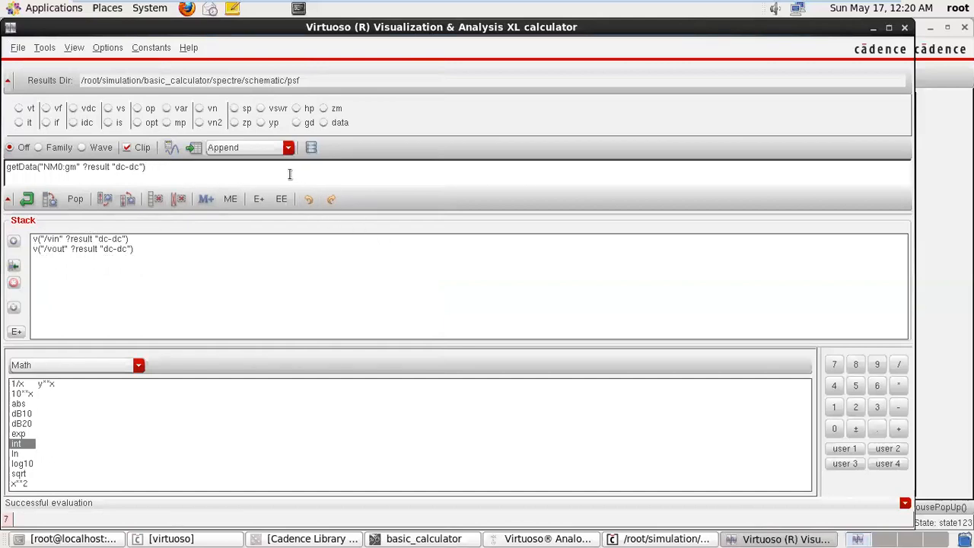
{"action": "left_click", "coordinate": [193, 147]}
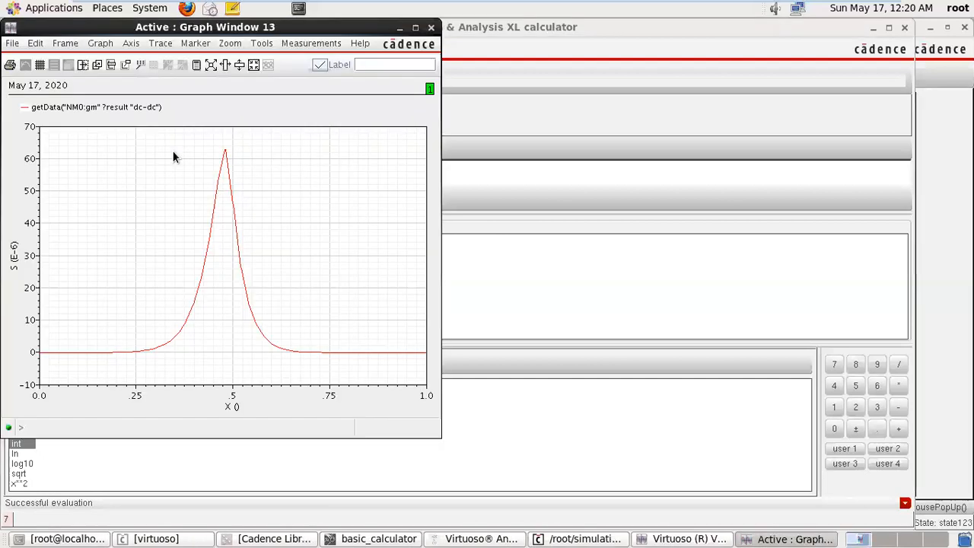
{"action": "left_click", "coordinate": [430, 27]}
Step: Apply int to the NM0 gm expression, plot it, and close the resulting graph window
{"action": "left_click", "coordinate": [25, 444]}
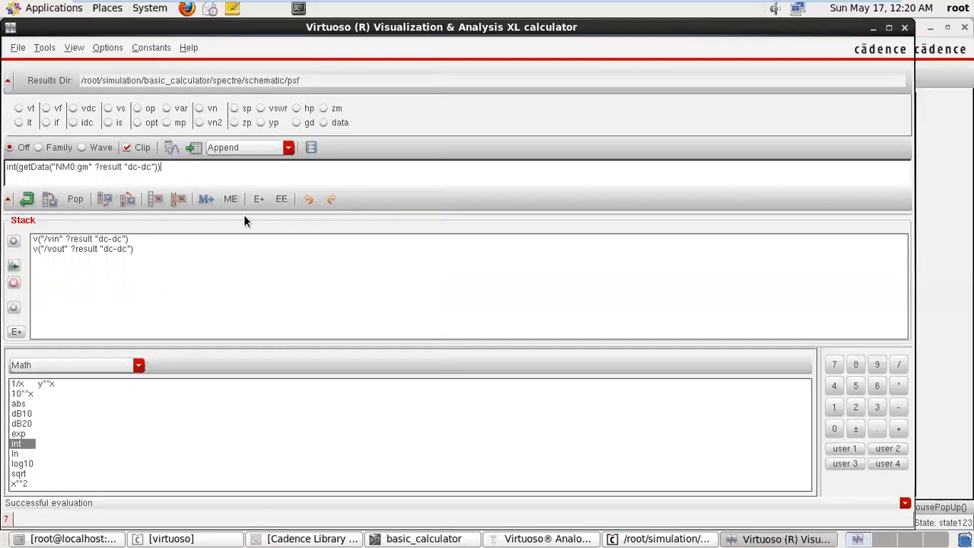
{"action": "left_click", "coordinate": [175, 149]}
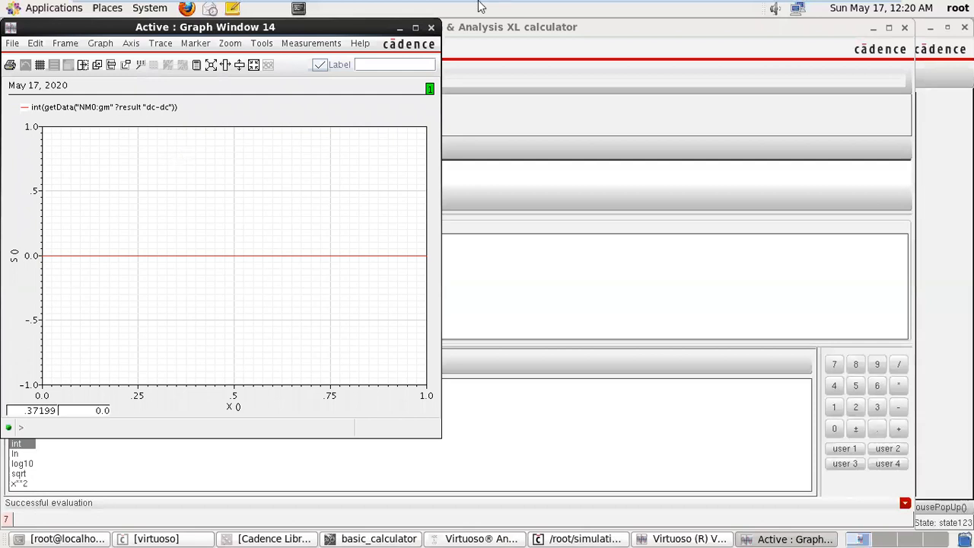
{"action": "left_click", "coordinate": [431, 27]}
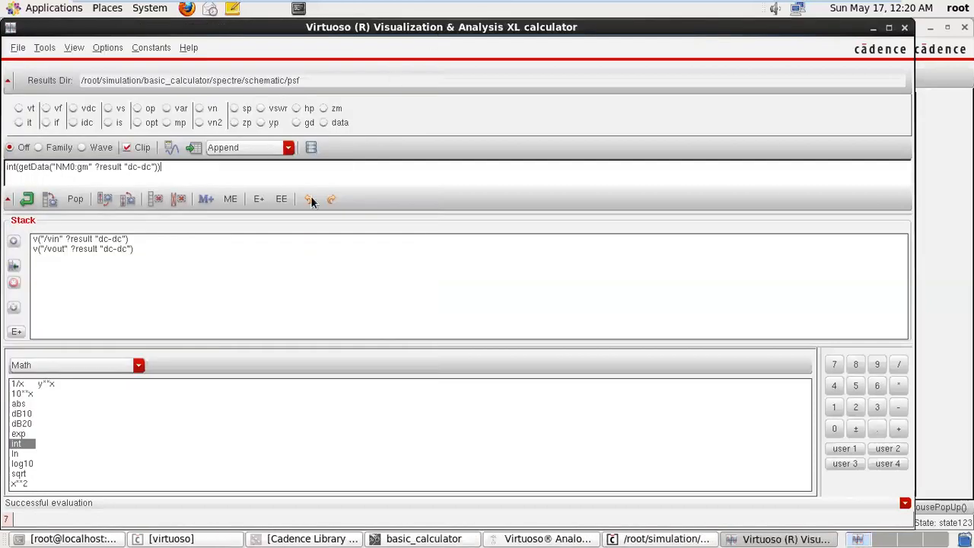
Step: Undo int on the NM0 gm expression, plot sqrt of the plain expression instead, and close the resulting graph window
{"action": "left_click", "coordinate": [21, 473]}
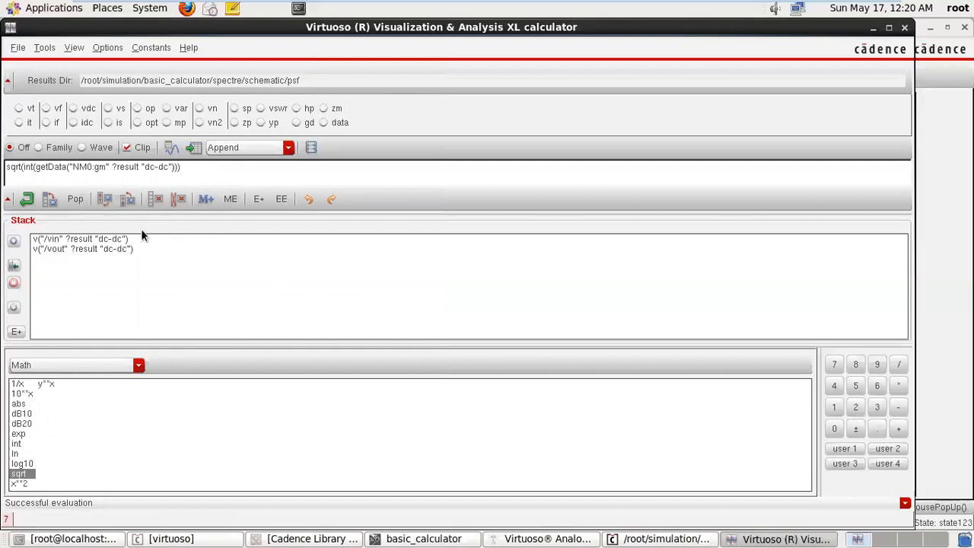
{"action": "left_click", "coordinate": [308, 197]}
{"action": "left_click", "coordinate": [309, 197]}
{"action": "left_click", "coordinate": [23, 474]}
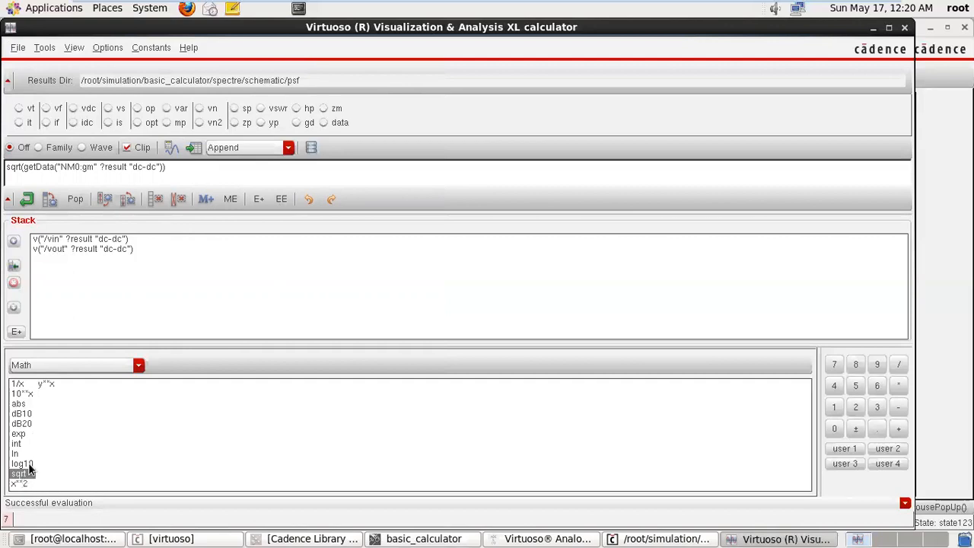
{"action": "left_click", "coordinate": [174, 150]}
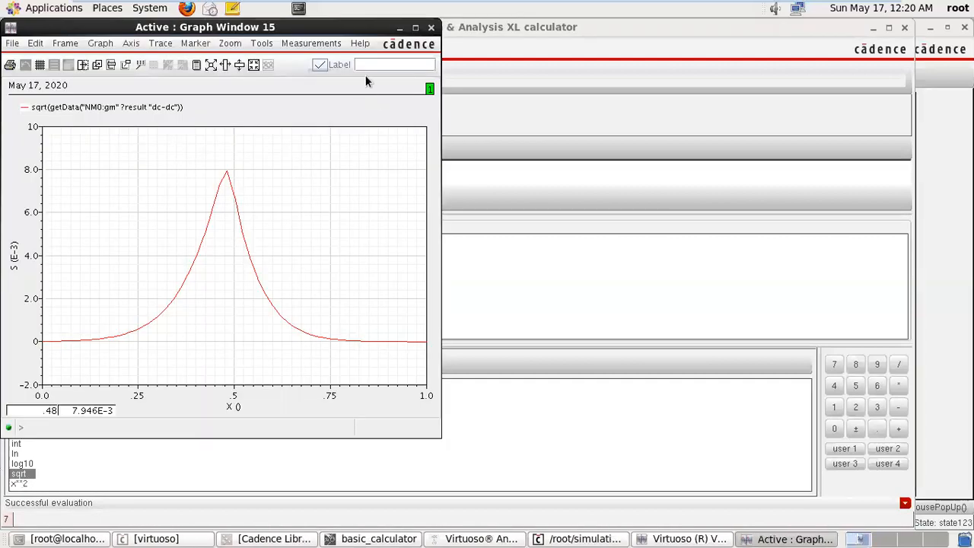
{"action": "left_click", "coordinate": [431, 28]}
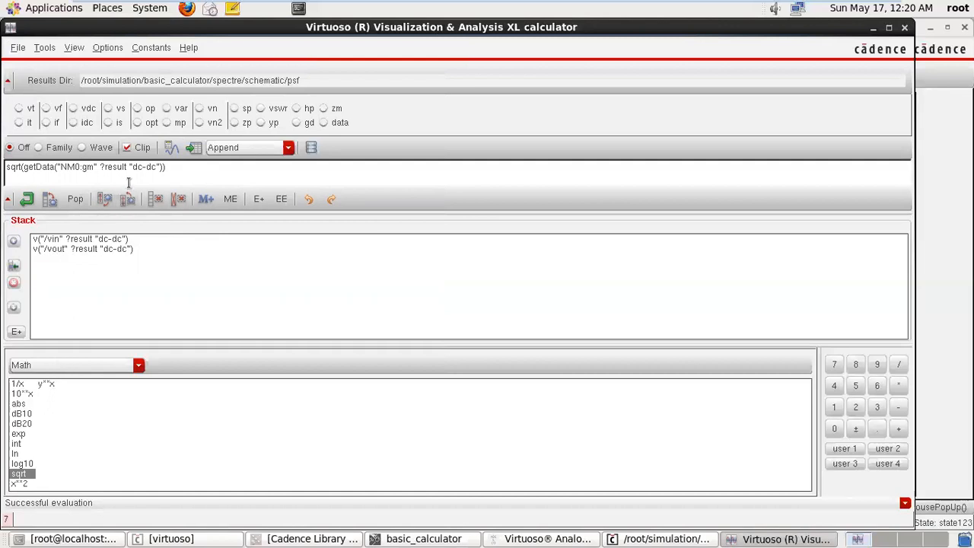
Step: Browse the calculator's function categories All, RF Functions and Special Functions
{"action": "left_click", "coordinate": [133, 370]}
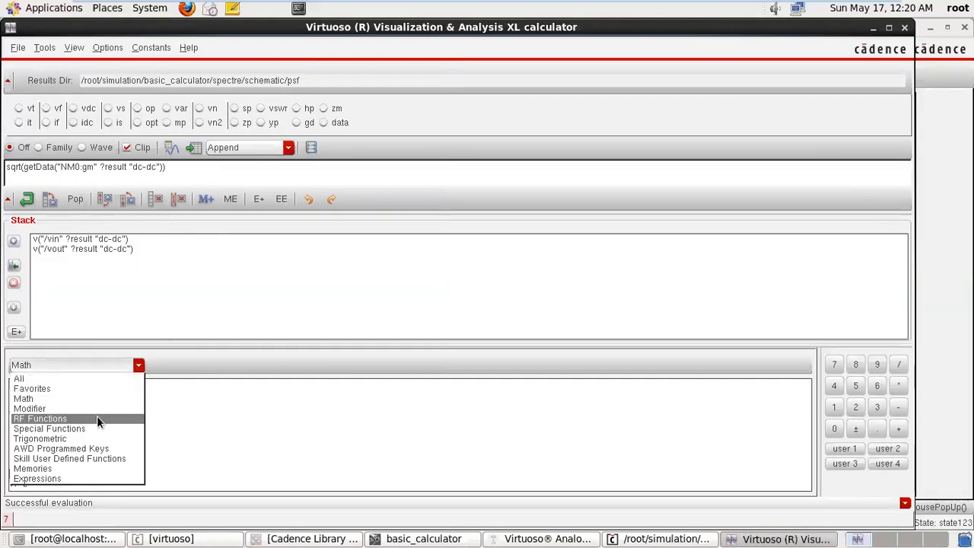
{"action": "left_click", "coordinate": [86, 380]}
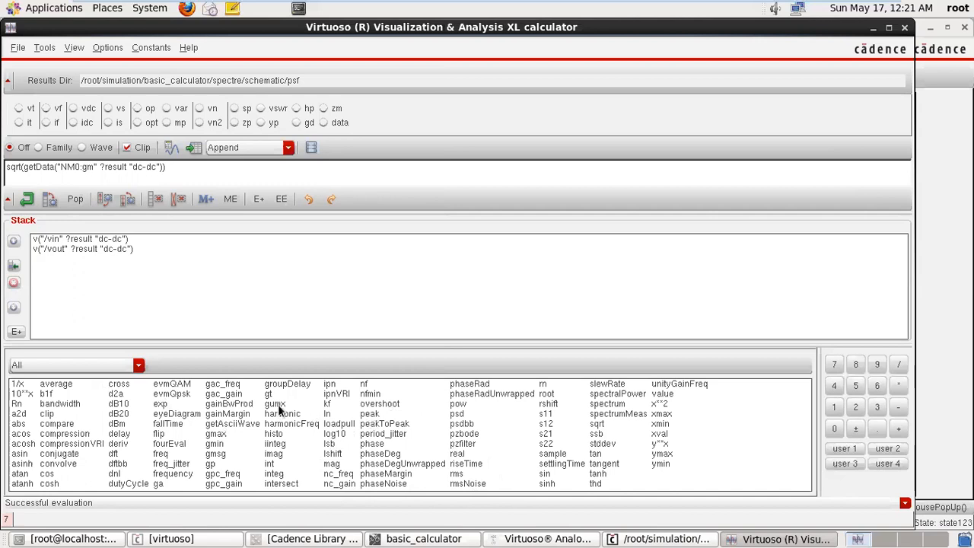
{"action": "left_click", "coordinate": [137, 366]}
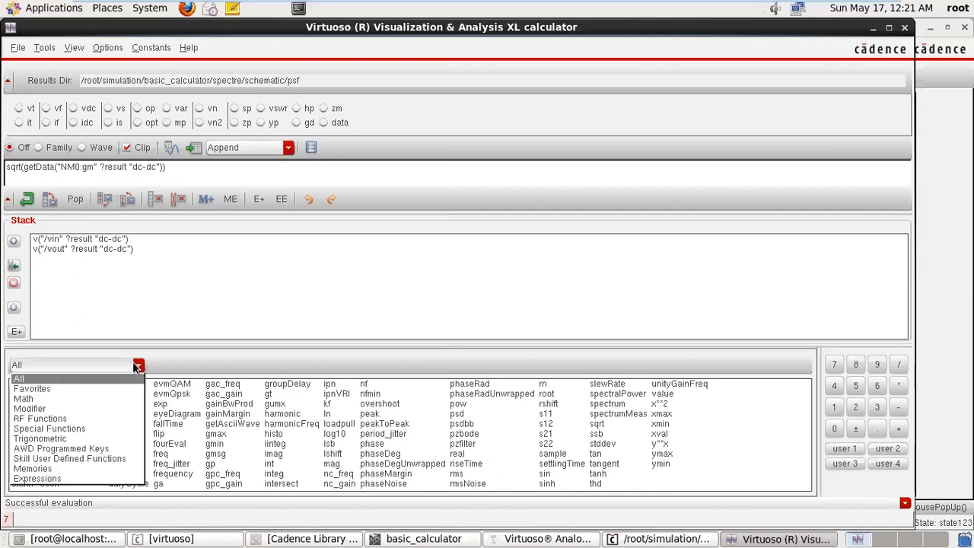
{"action": "left_click", "coordinate": [96, 418]}
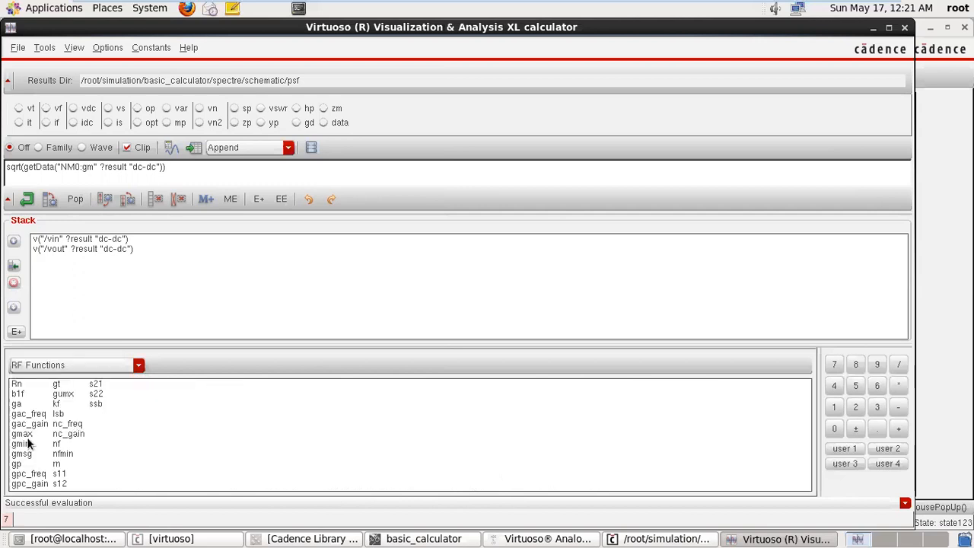
{"action": "left_click", "coordinate": [105, 364]}
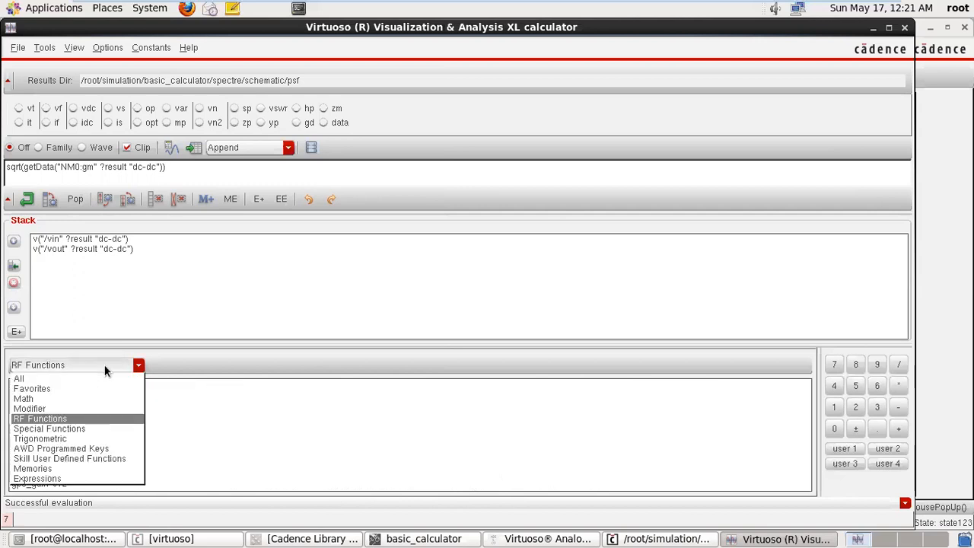
{"action": "left_click", "coordinate": [80, 428]}
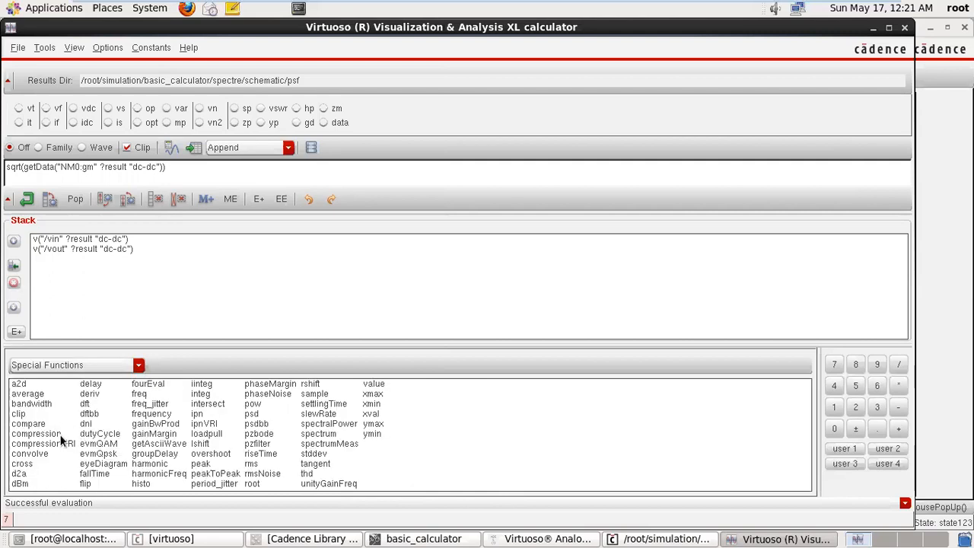
Step: Apply the Trigonometric function cos to the sqrt expression of NM0 gm, plot it, and close the resulting graph window
{"action": "left_click", "coordinate": [130, 366]}
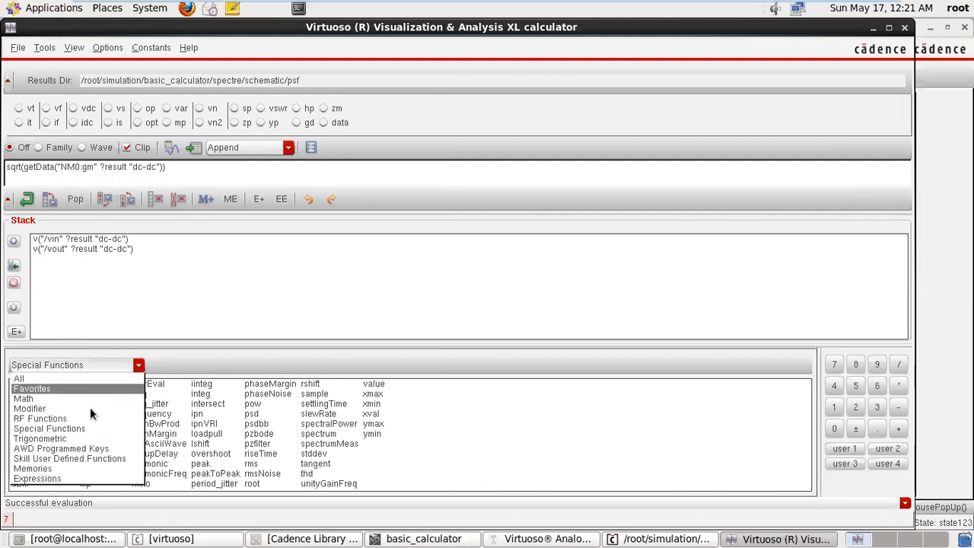
{"action": "left_click", "coordinate": [74, 438]}
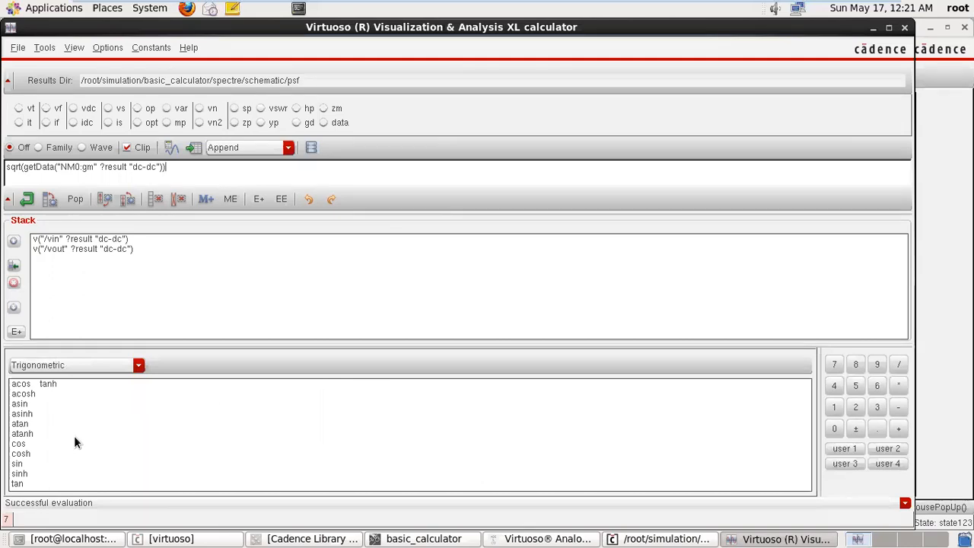
{"action": "left_click", "coordinate": [21, 447]}
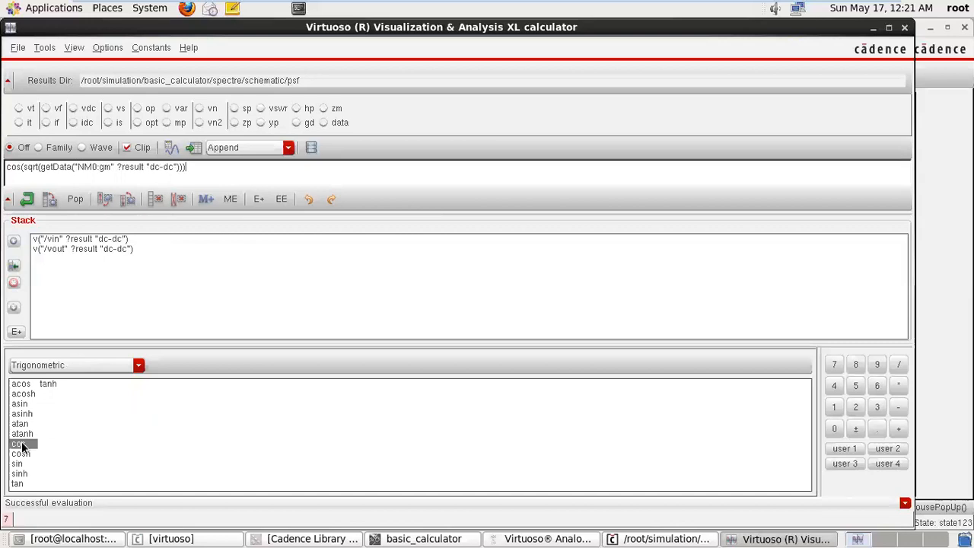
{"action": "left_click", "coordinate": [168, 146]}
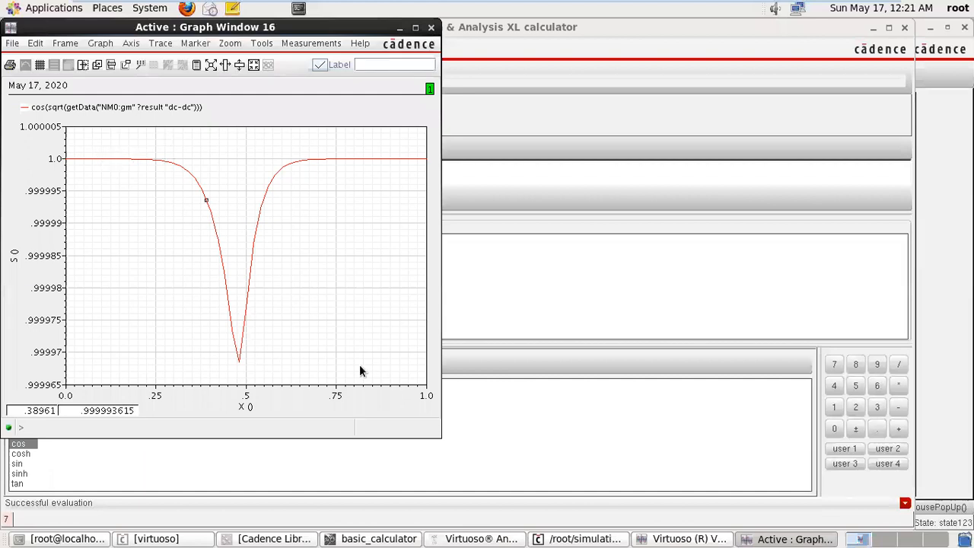
{"action": "left_click", "coordinate": [431, 27]}
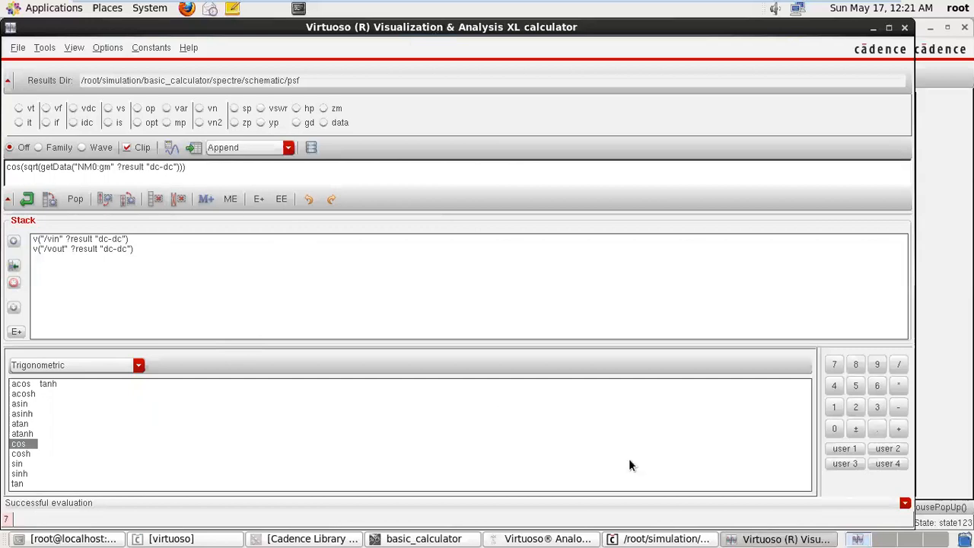
Step: In the Analog Design Environment, start a new output expression and fetch the calculator's cos(sqrt()) expression of NM0 gm into it
{"action": "left_click", "coordinate": [547, 539]}
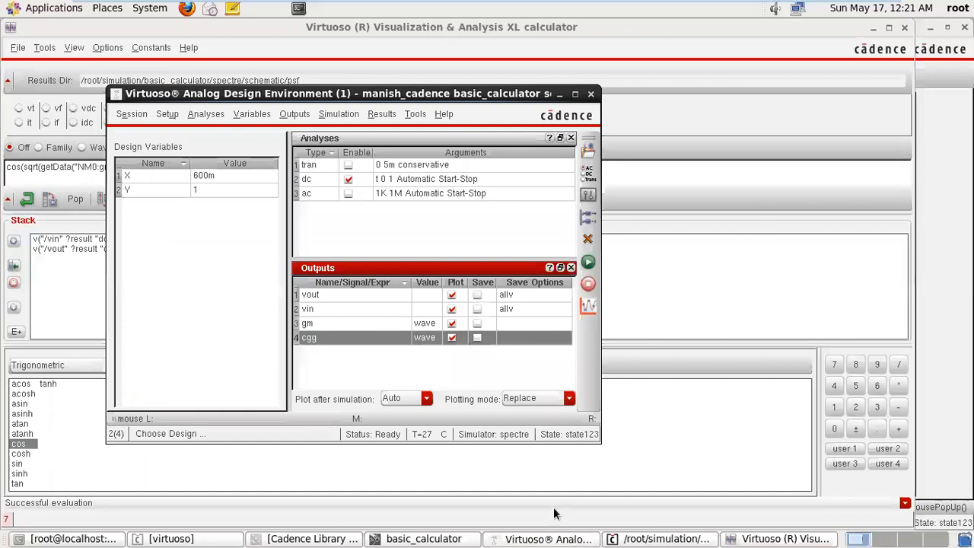
{"action": "left_click", "coordinate": [589, 221]}
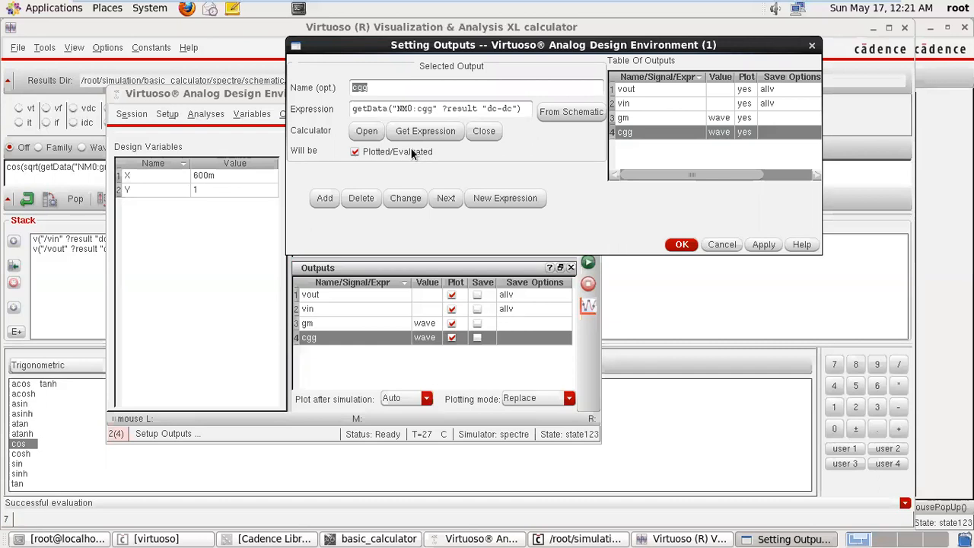
{"action": "left_click", "coordinate": [497, 199]}
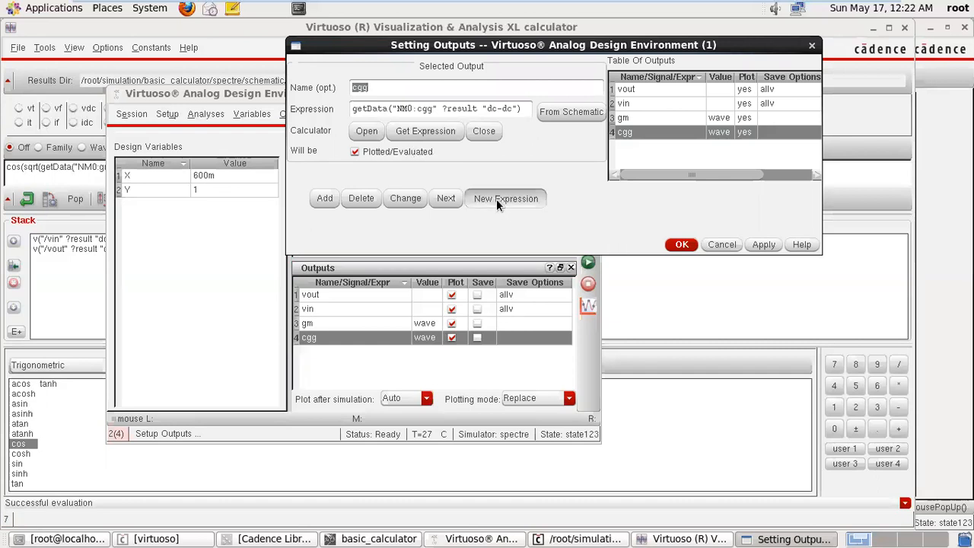
{"action": "left_click", "coordinate": [414, 132]}
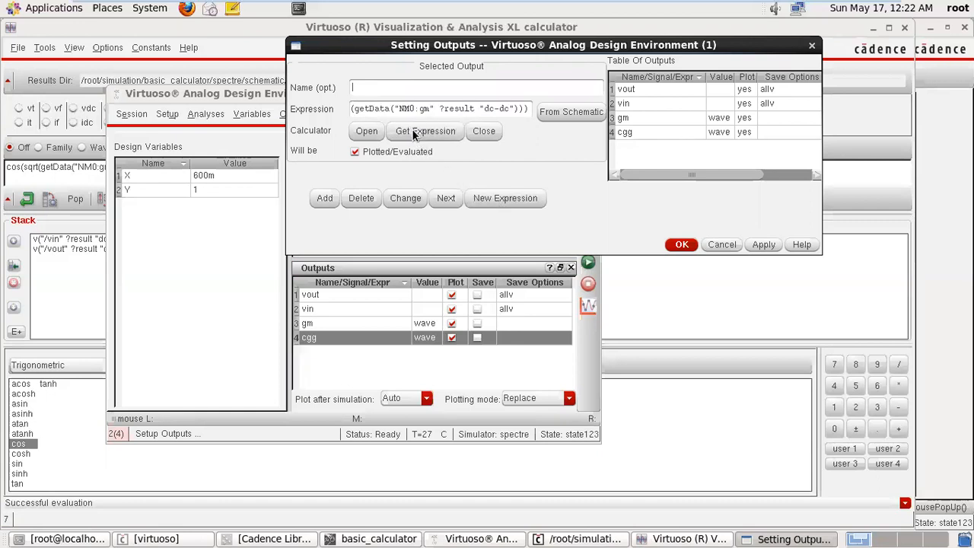
{"action": "left_click", "coordinate": [231, 94]}
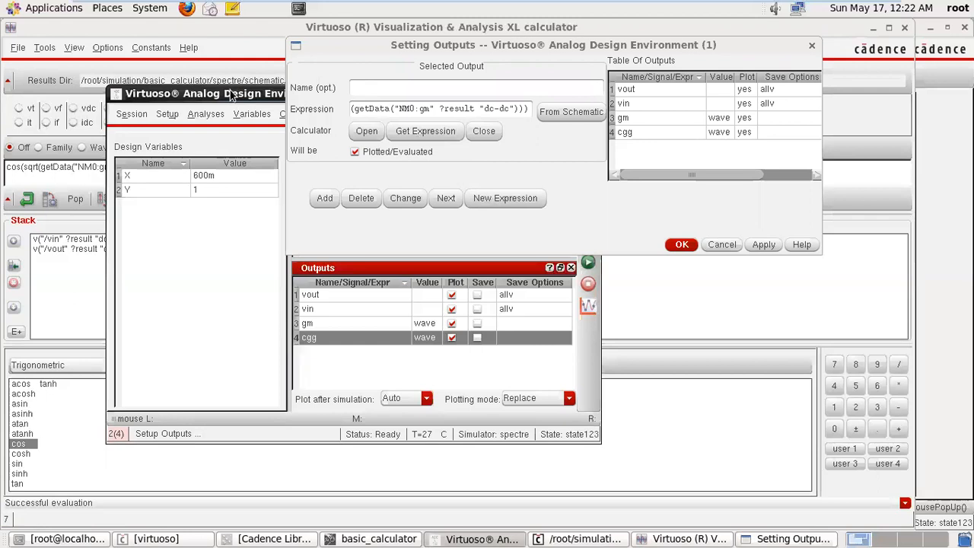
{"action": "left_click", "coordinate": [63, 282]}
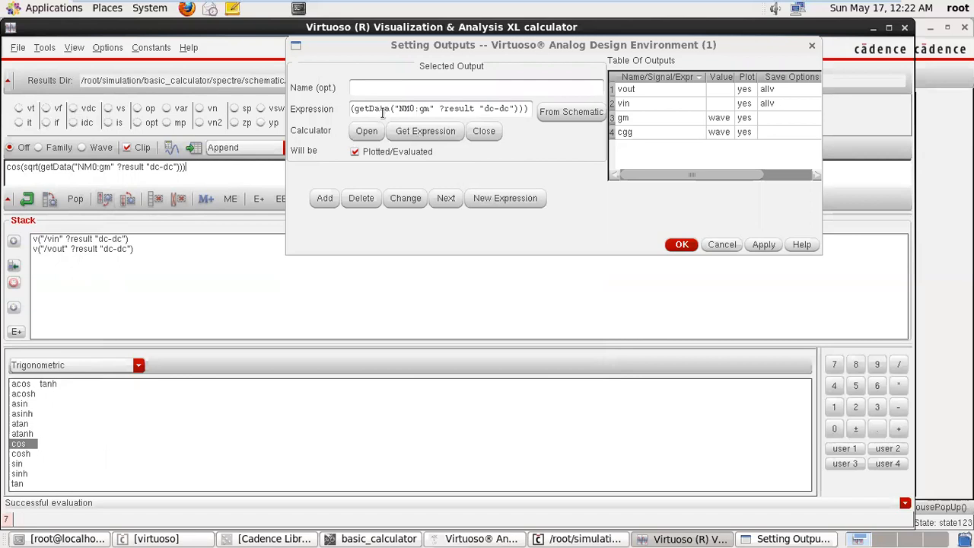
Step: Name the new output "cos of gm", add it to the table of outputs, and close the output settings
{"action": "left_click", "coordinate": [415, 88]}
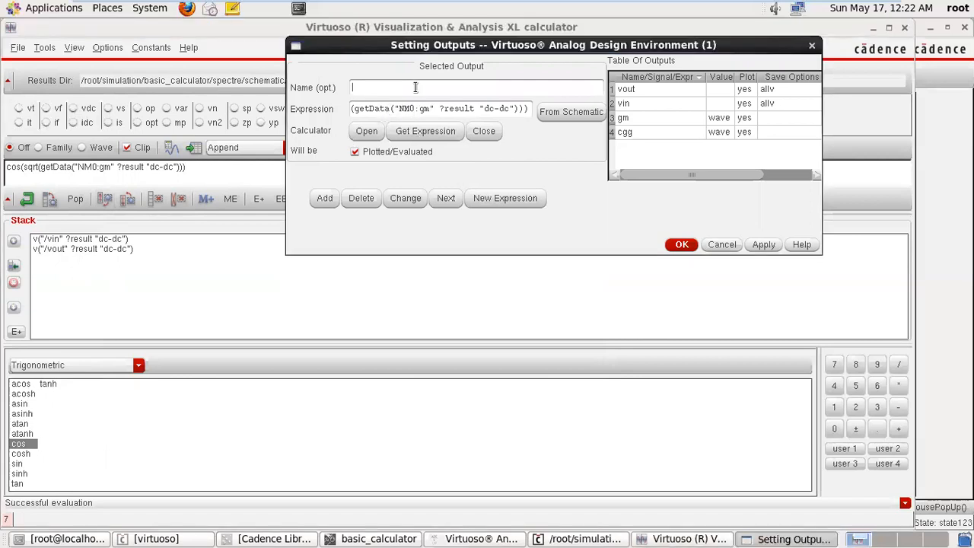
{"action": "type", "text": "gm"}
{"action": "left_click_drag", "start_coordinate": [368, 90], "coordinate": [319, 81]}
{"action": "type", "text": "cos of gm"}
{"action": "left_click", "coordinate": [323, 199]}
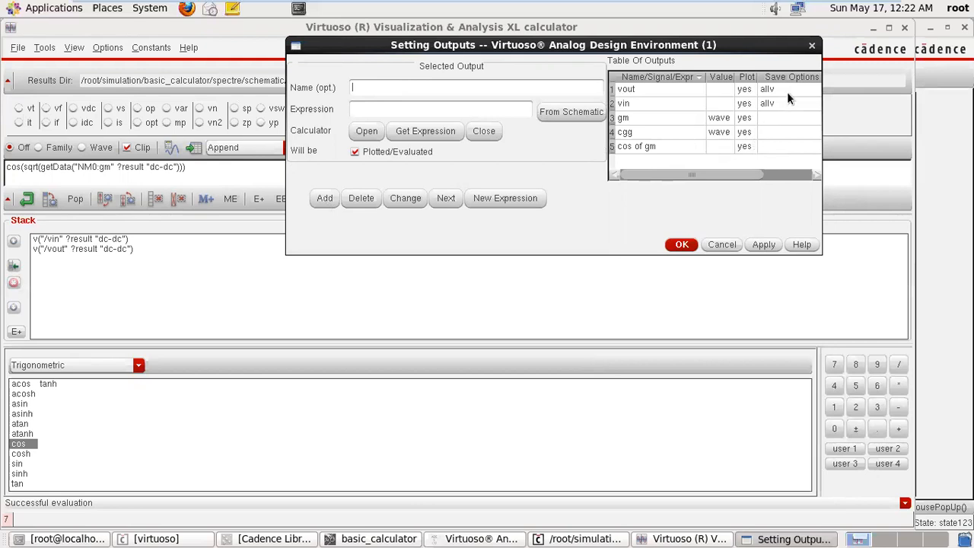
{"action": "left_click", "coordinate": [810, 46]}
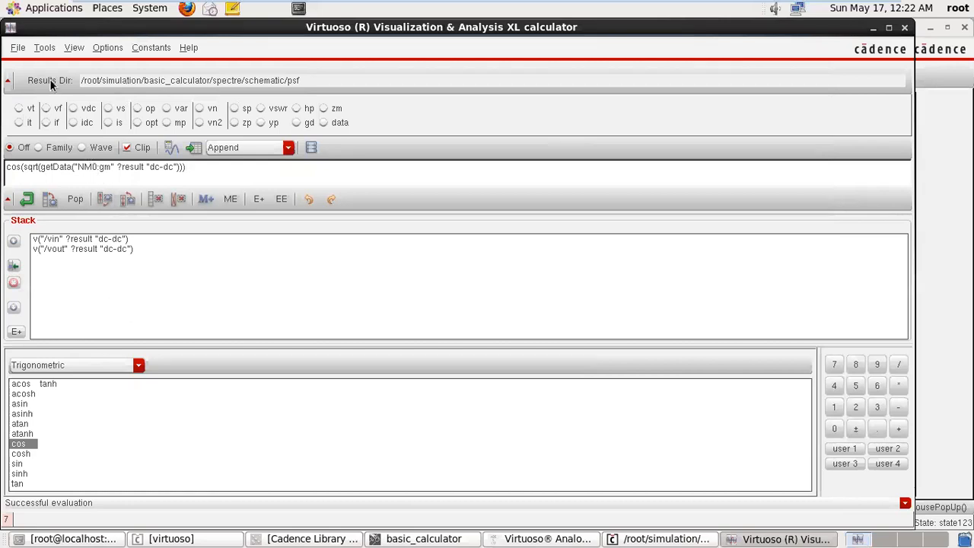
Step: Display the cos(sqrt()) expression of NM0 gm as a value table with Append destination, look through it, and close the table window
{"action": "left_click", "coordinate": [44, 48]}
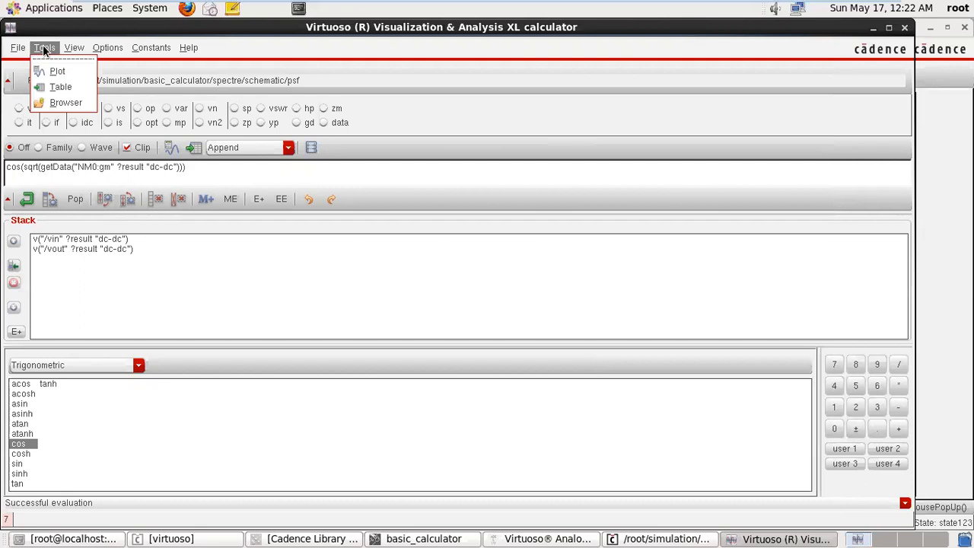
{"action": "left_click", "coordinate": [60, 86]}
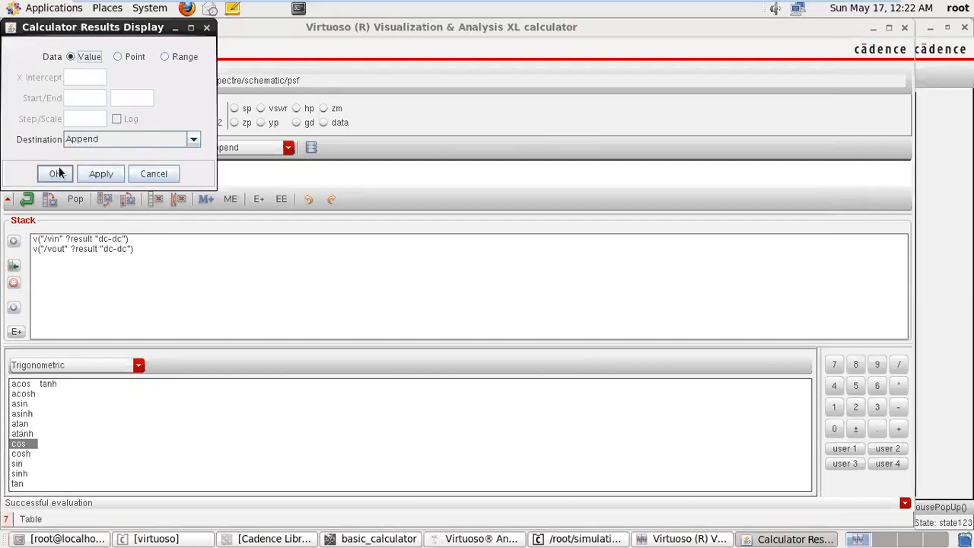
{"action": "left_click", "coordinate": [57, 174]}
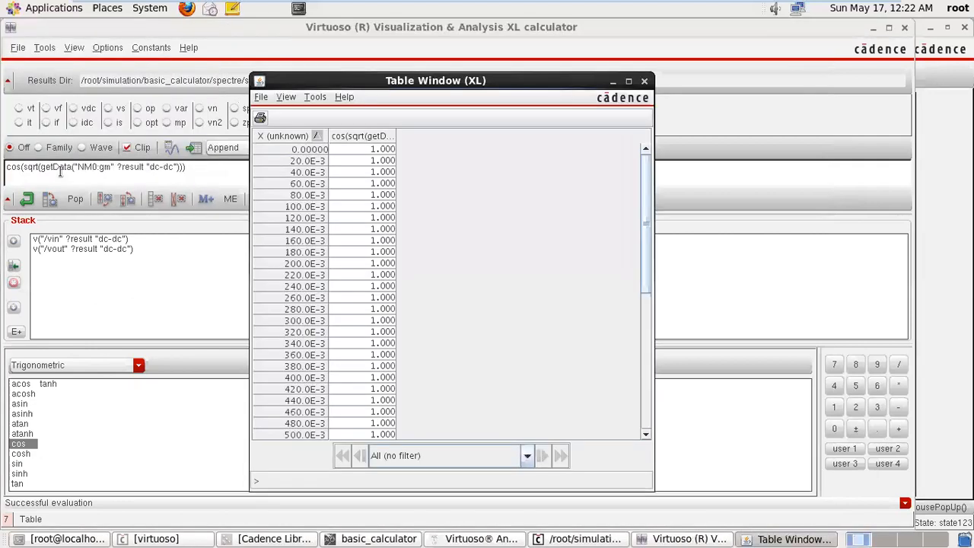
{"action": "mouse_move", "coordinate": [648, 188]}
{"action": "left_mouse_down"}
{"action": "mouse_move", "coordinate": [645, 320]}
{"action": "mouse_move", "coordinate": [641, 187]}
{"action": "left_mouse_up"}
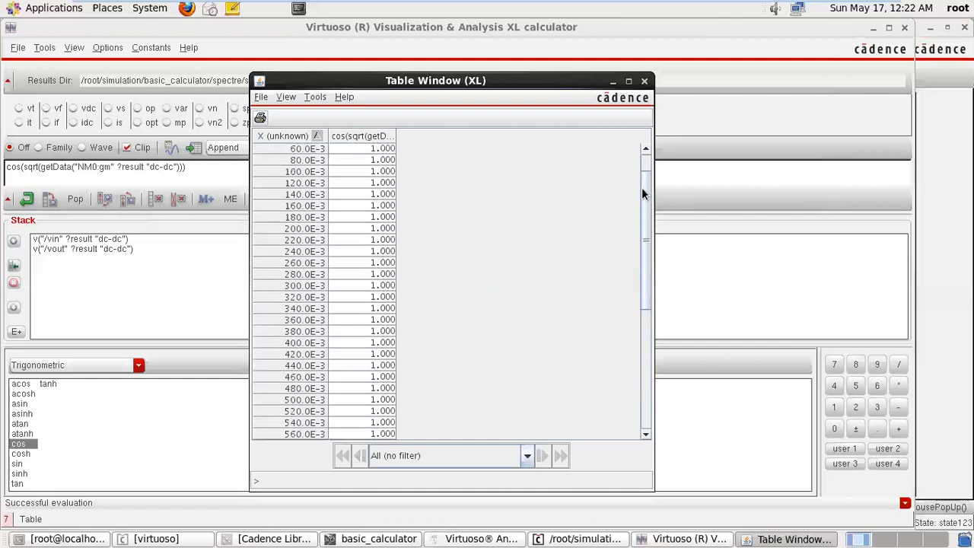
{"action": "left_click", "coordinate": [260, 98]}
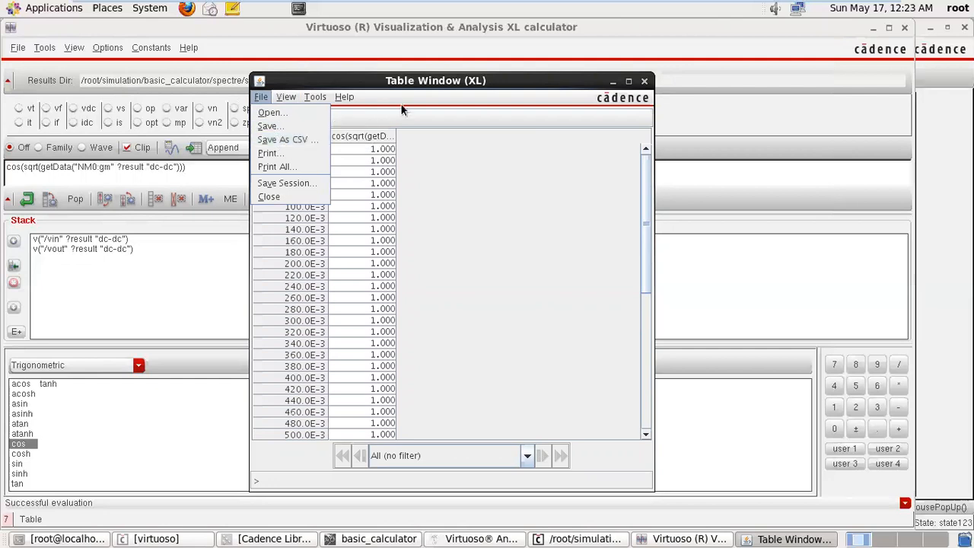
{"action": "left_click", "coordinate": [645, 83]}
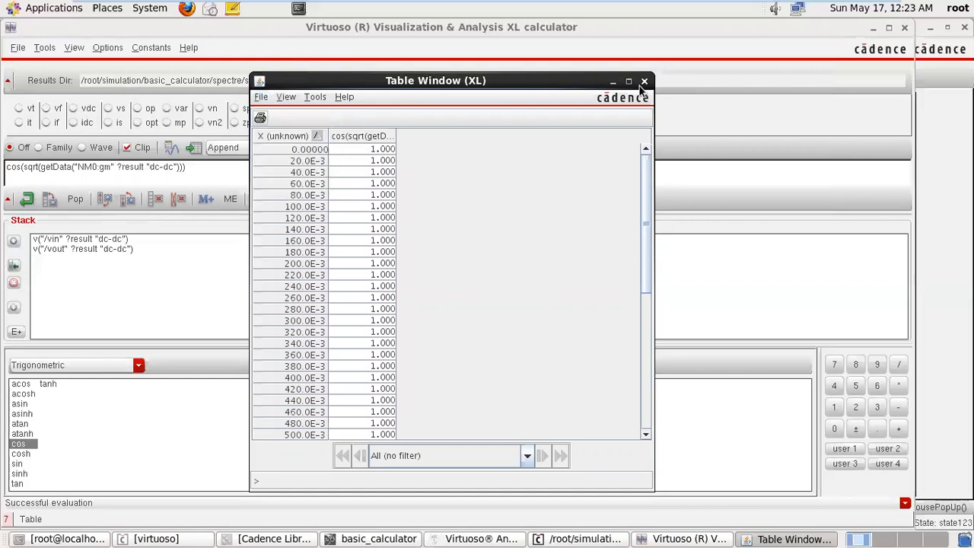
{"action": "left_click", "coordinate": [644, 82]}
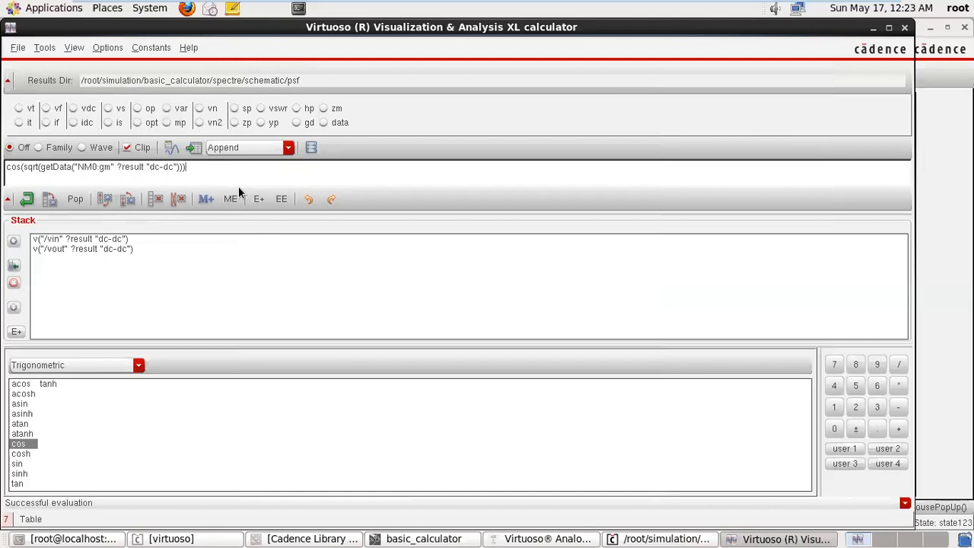
Step: Show the calculator's Memories category and delete the stored entries M4, M3, M2 and M1
{"action": "left_click", "coordinate": [138, 367]}
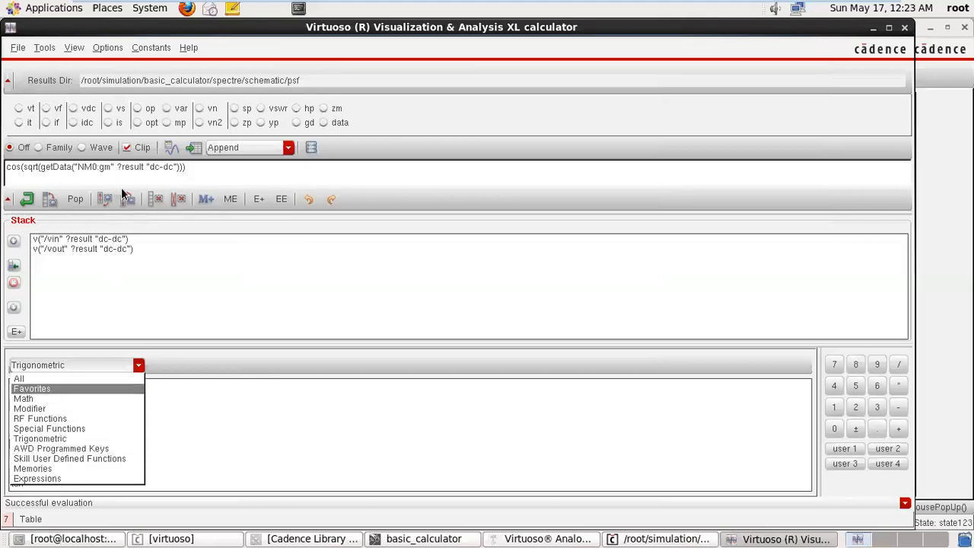
{"action": "left_click", "coordinate": [202, 363]}
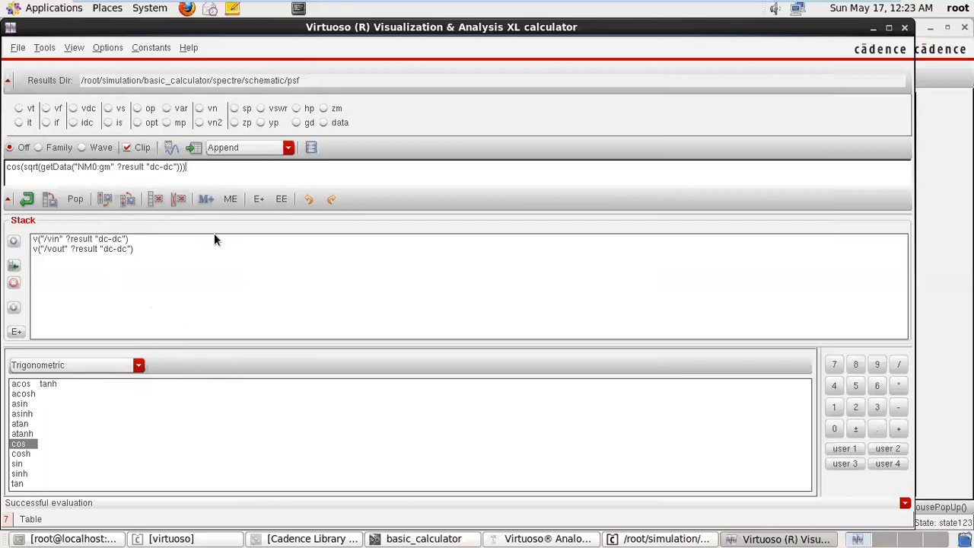
{"action": "left_click", "coordinate": [127, 370]}
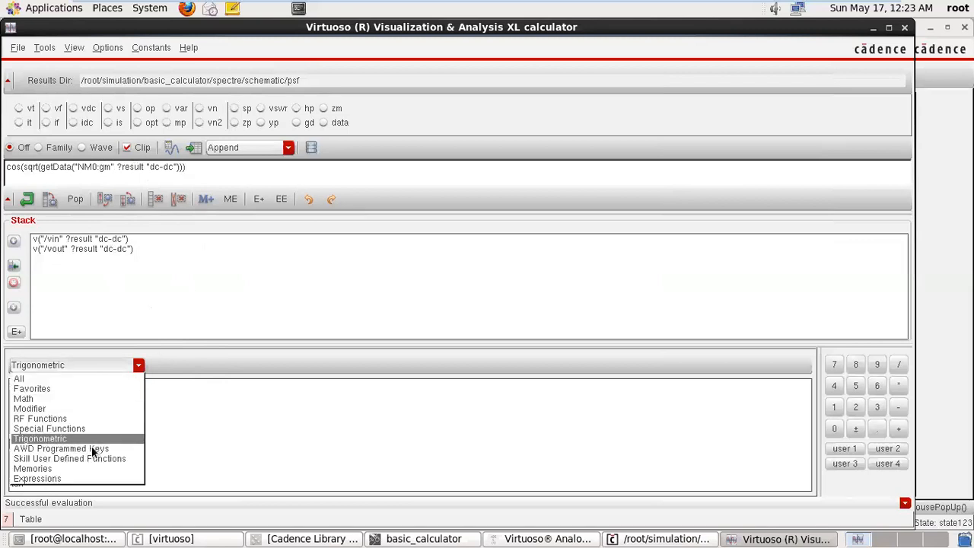
{"action": "left_click", "coordinate": [78, 468]}
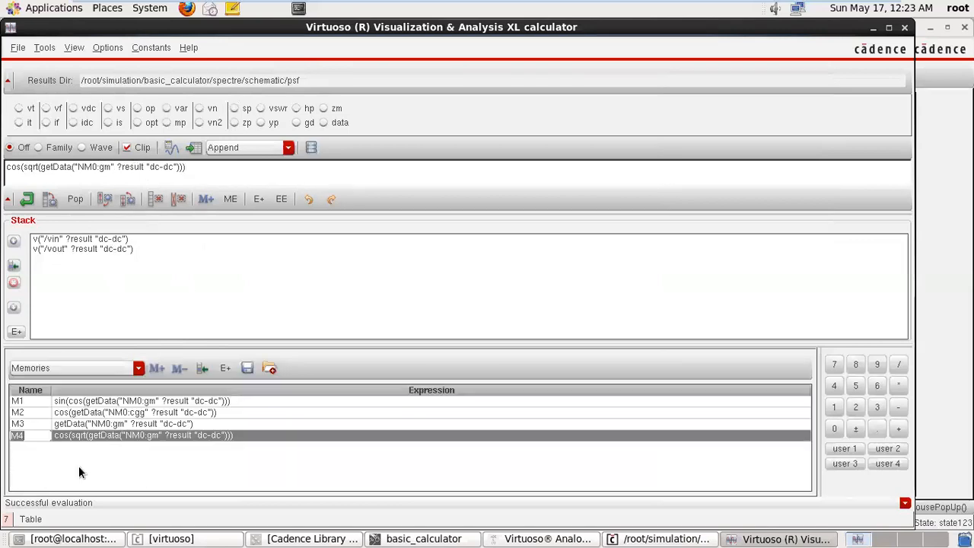
{"action": "left_click", "coordinate": [178, 370]}
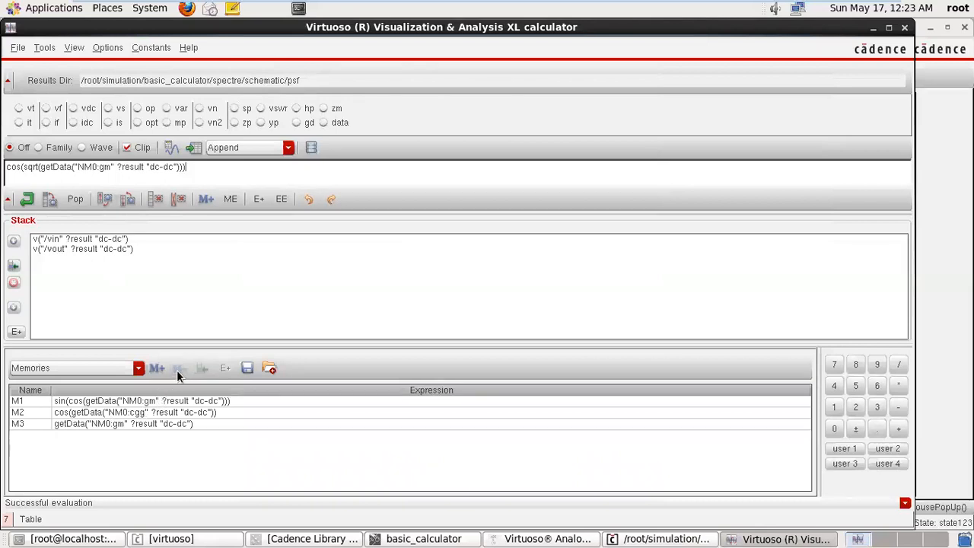
{"action": "left_click", "coordinate": [170, 423]}
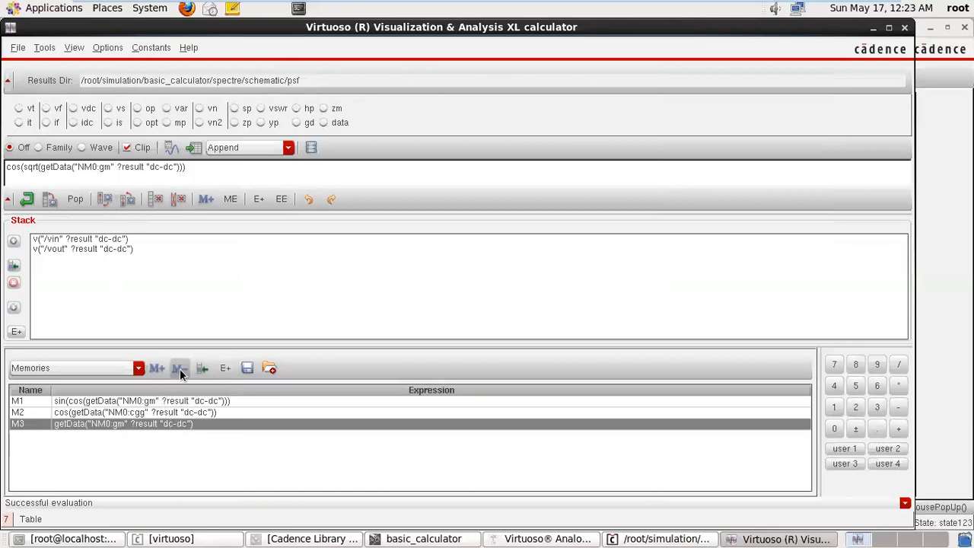
{"action": "left_click", "coordinate": [179, 368]}
{"action": "left_click", "coordinate": [149, 413]}
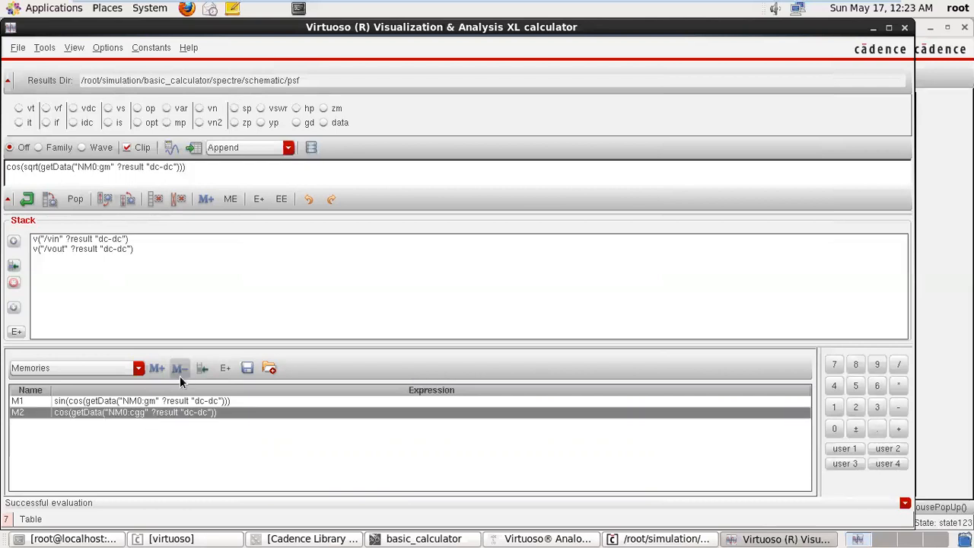
{"action": "left_click", "coordinate": [179, 374]}
{"action": "left_click", "coordinate": [162, 401]}
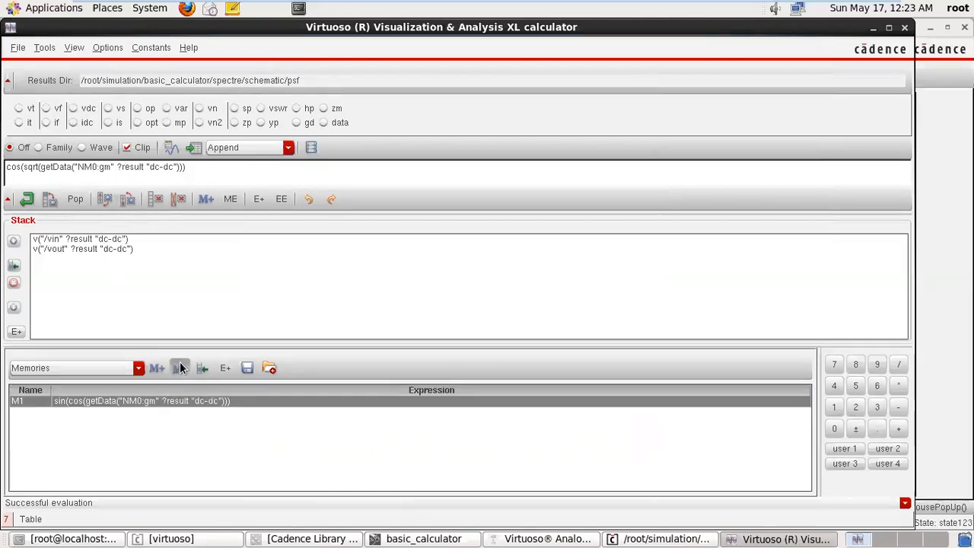
{"action": "left_click", "coordinate": [179, 367]}
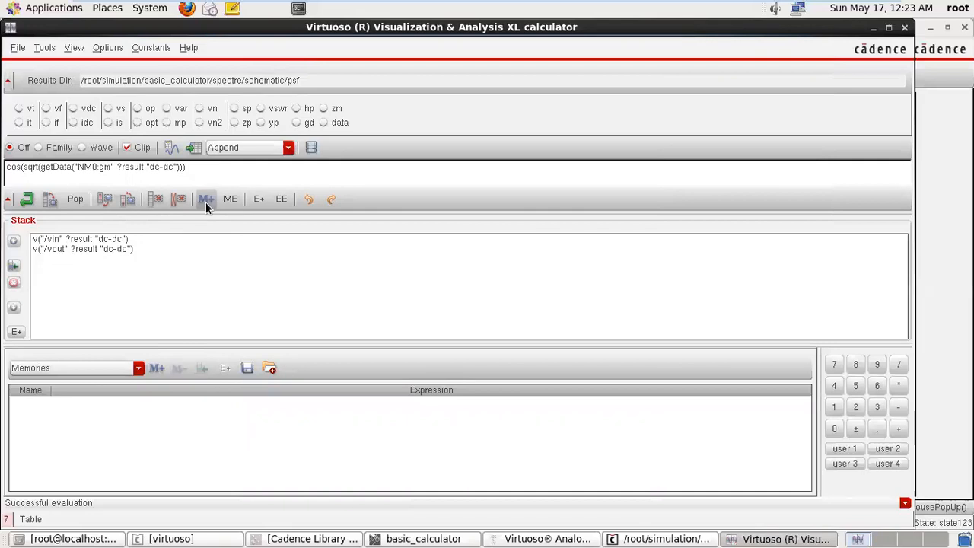
Step: Store the buffer's cos(sqrt()) expression of NM0 gm in both the Memories and Expressions lists, and return to the memory editor
{"action": "left_click", "coordinate": [205, 199]}
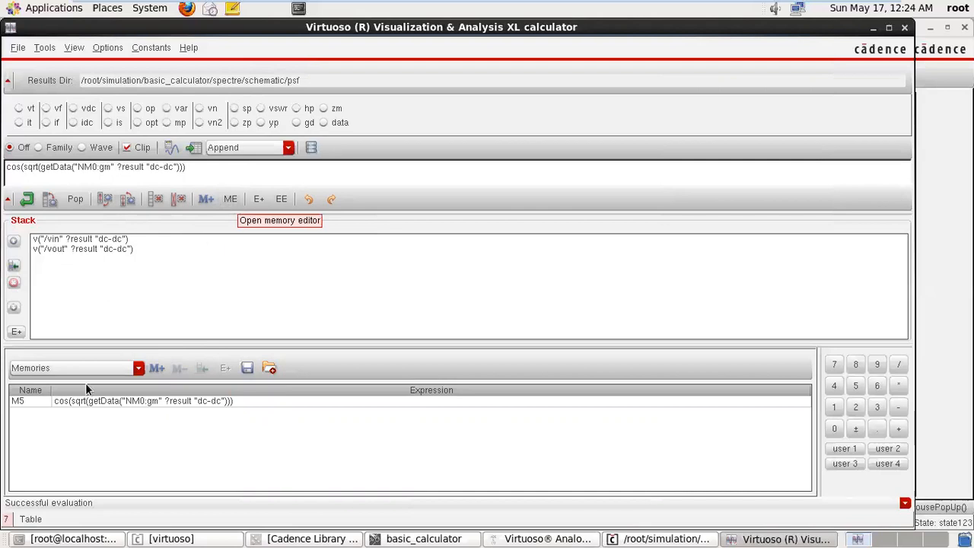
{"action": "left_click", "coordinate": [281, 200]}
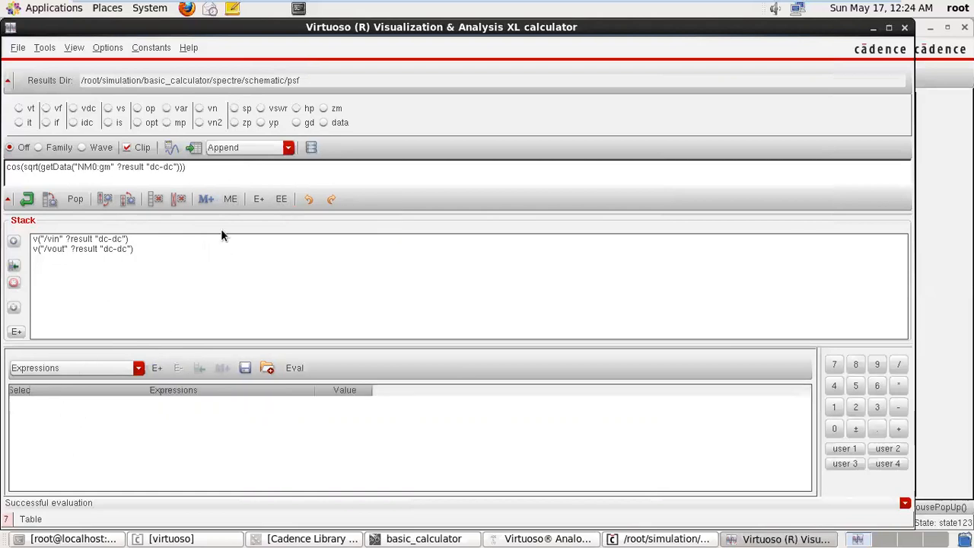
{"action": "left_click", "coordinate": [257, 200]}
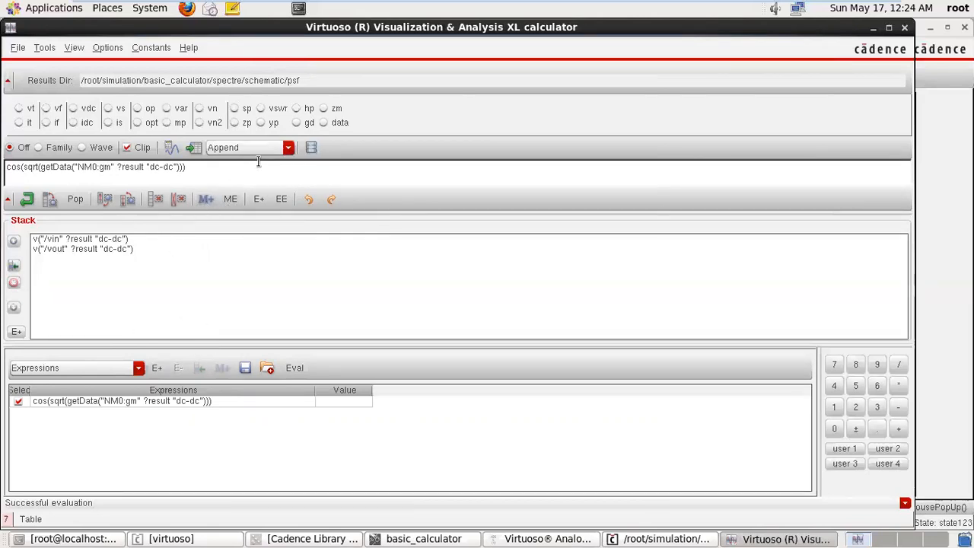
{"action": "left_click", "coordinate": [206, 199]}
{"action": "left_click", "coordinate": [231, 200]}
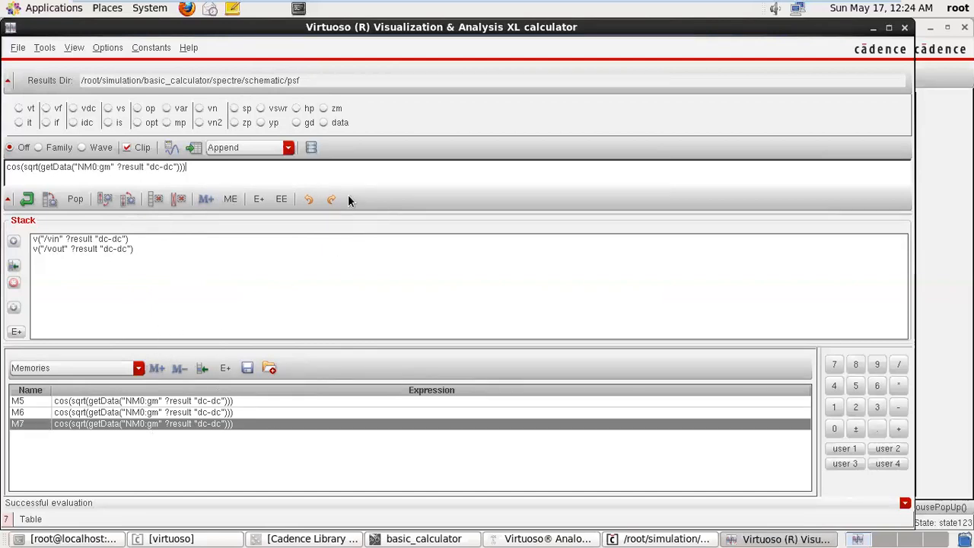
Step: Undo the calculator's buffer and stack operations repeatedly, trying redo in between
{"action": "left_click", "coordinate": [308, 199]}
{"action": "left_click", "coordinate": [308, 198]}
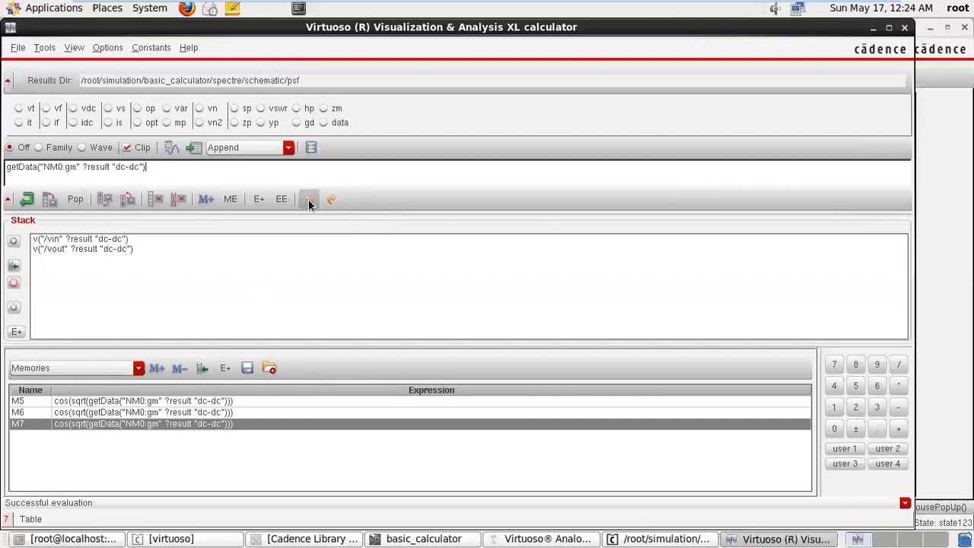
{"action": "left_click", "coordinate": [308, 198]}
{"action": "left_click", "coordinate": [308, 199]}
{"action": "left_click", "coordinate": [309, 198]}
{"action": "left_click", "coordinate": [308, 199]}
{"action": "left_click", "coordinate": [327, 201]}
{"action": "left_click", "coordinate": [308, 200]}
{"action": "left_click", "coordinate": [322, 200]}
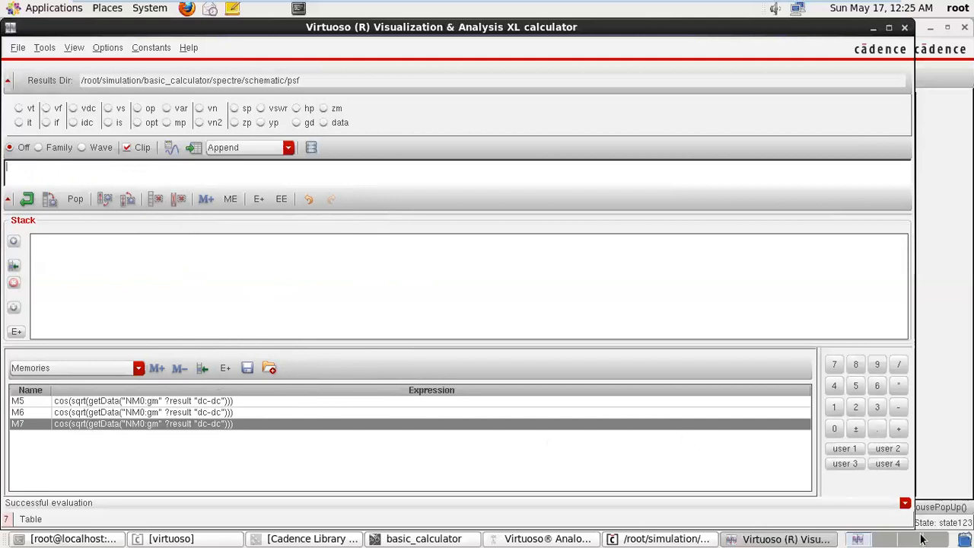
Step: Minimize the calculator, delete the "cos of gm" output in the Analog Design Environment, and rerun the simulation
{"action": "left_click", "coordinate": [788, 538]}
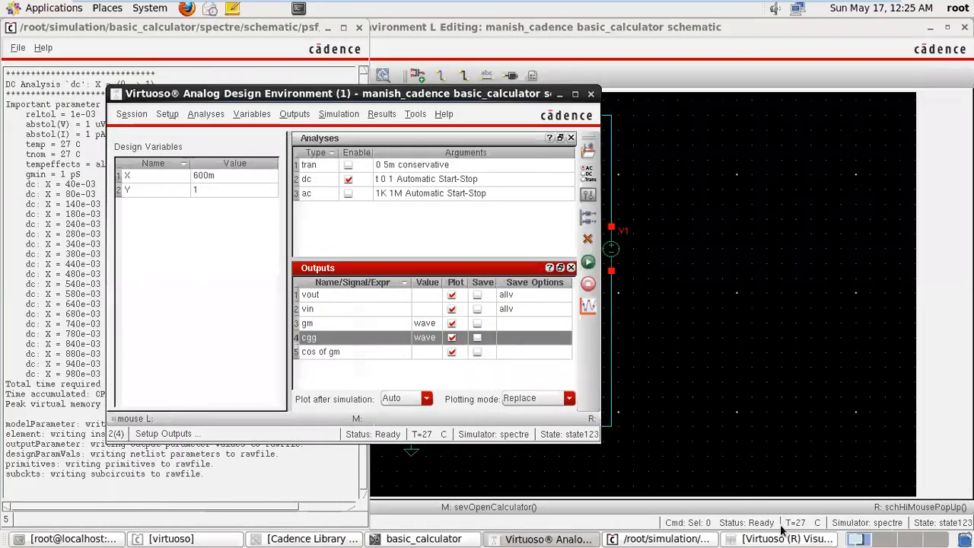
{"action": "left_click", "coordinate": [379, 352]}
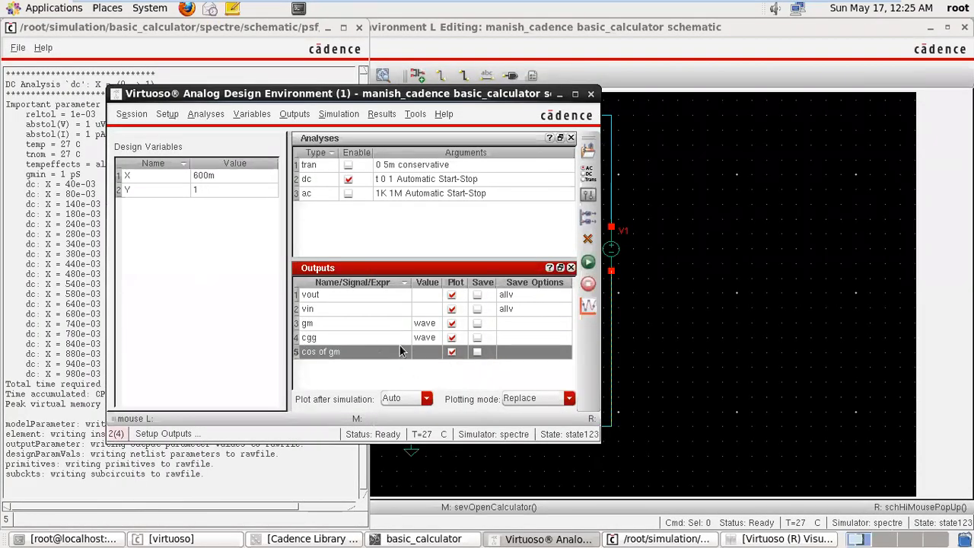
{"action": "left_click", "coordinate": [588, 240]}
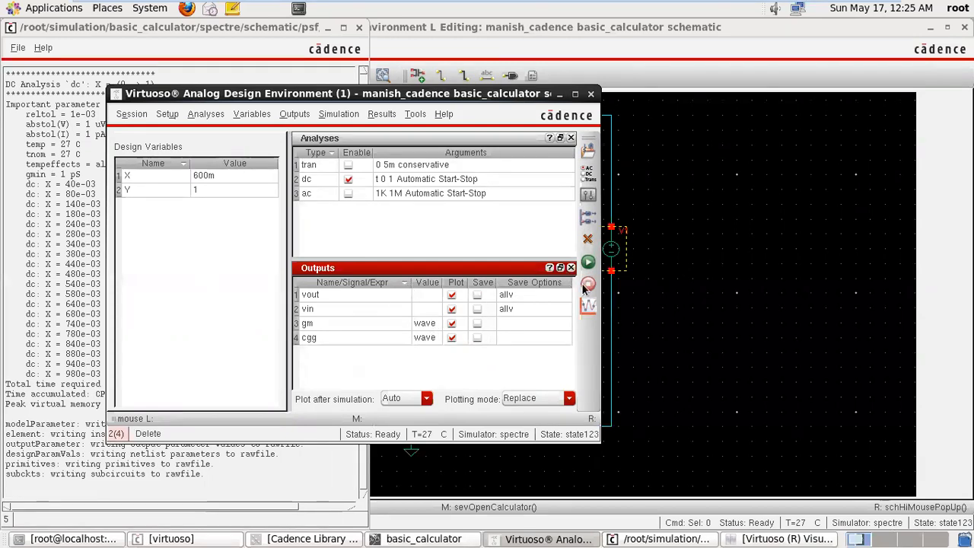
{"action": "left_click", "coordinate": [588, 262]}
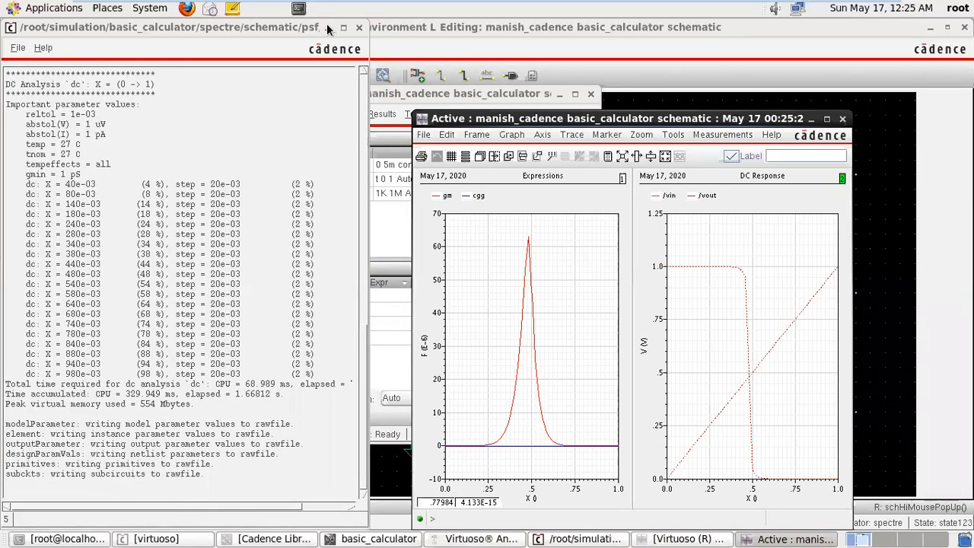
Step: Minimize the simulation log and bring the open session windows forward, ending with the calculator and the results graph
{"action": "left_click", "coordinate": [327, 27]}
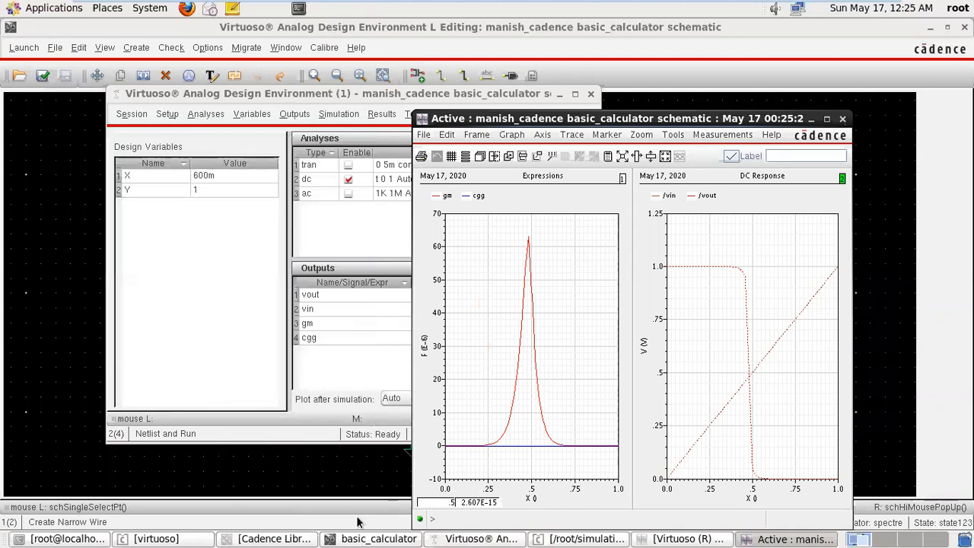
{"action": "left_click", "coordinate": [281, 538]}
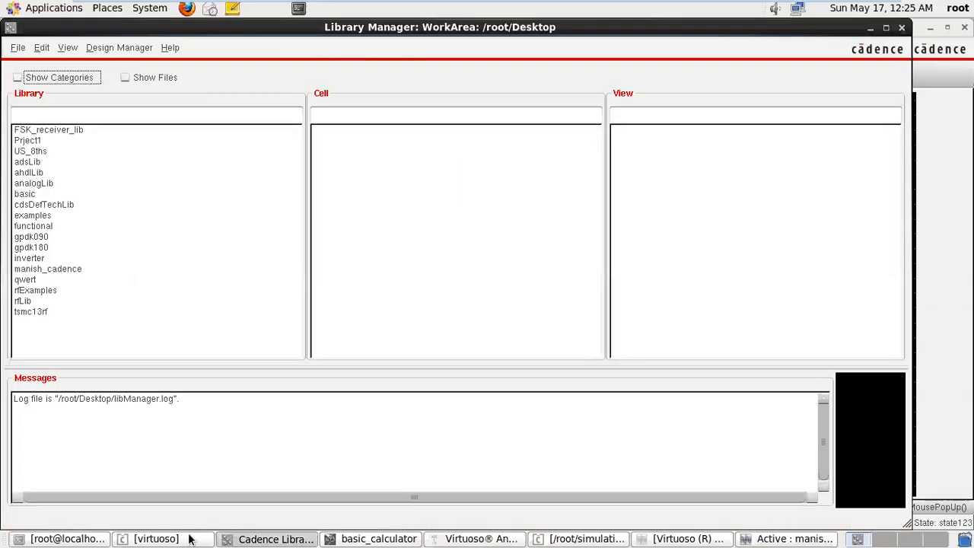
{"action": "left_click", "coordinate": [191, 538]}
{"action": "left_click", "coordinate": [274, 538]}
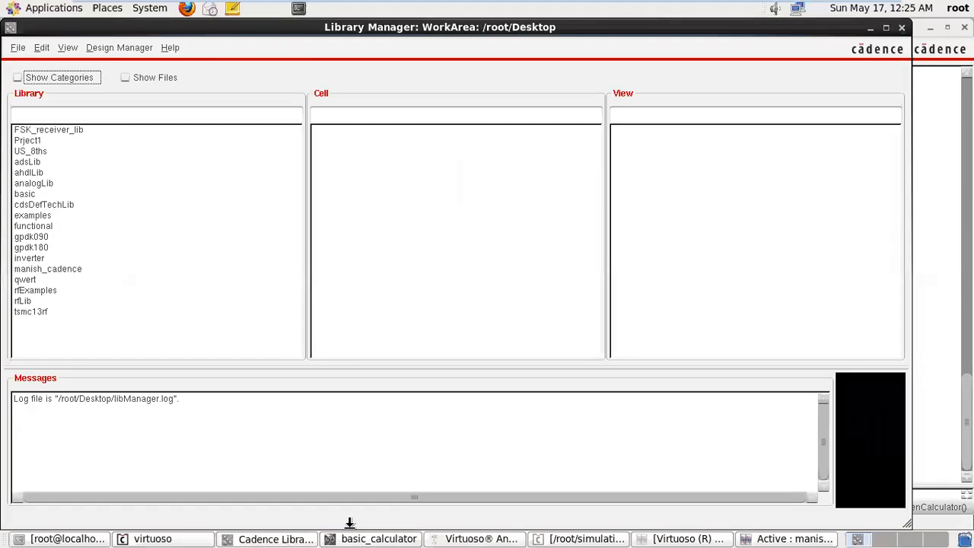
{"action": "left_click", "coordinate": [380, 538]}
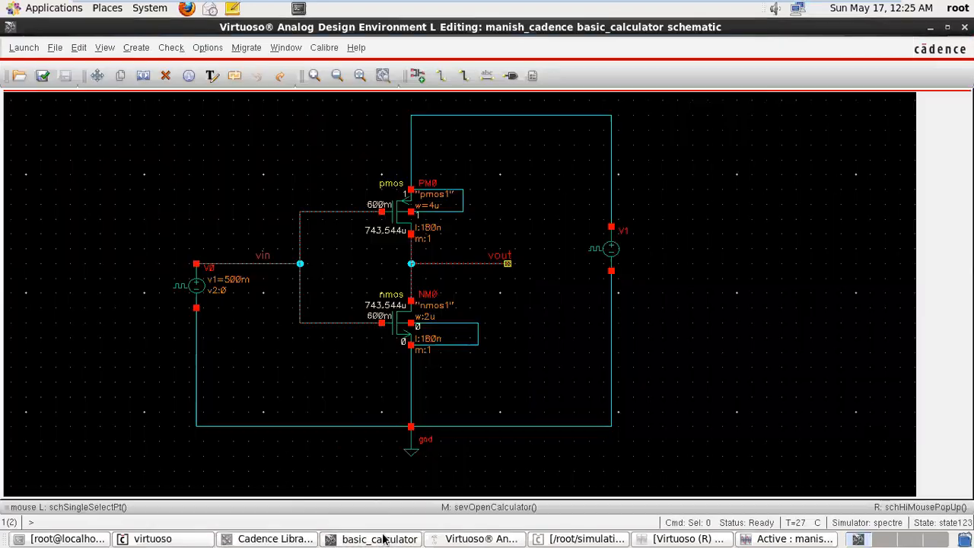
{"action": "left_click", "coordinate": [479, 539]}
{"action": "left_click", "coordinate": [541, 539]}
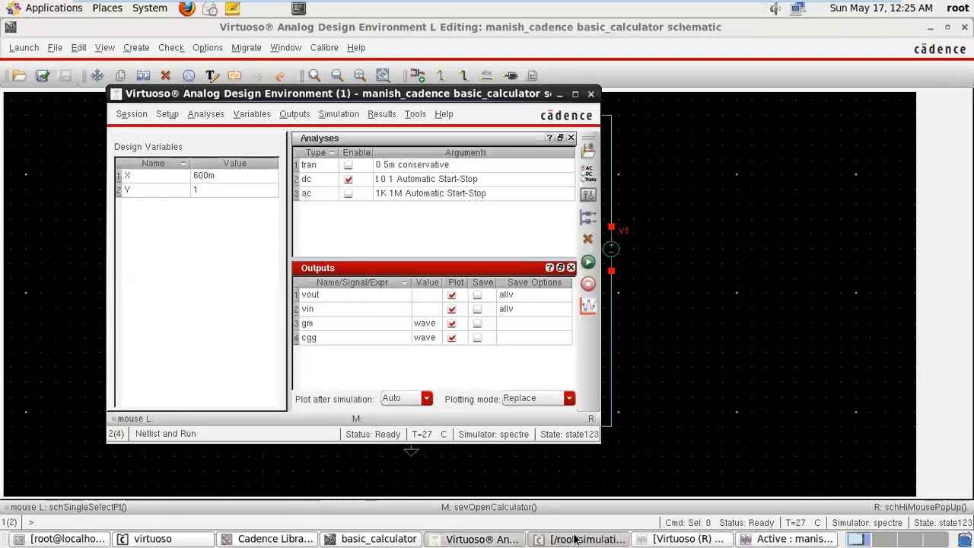
{"action": "left_click", "coordinate": [695, 538]}
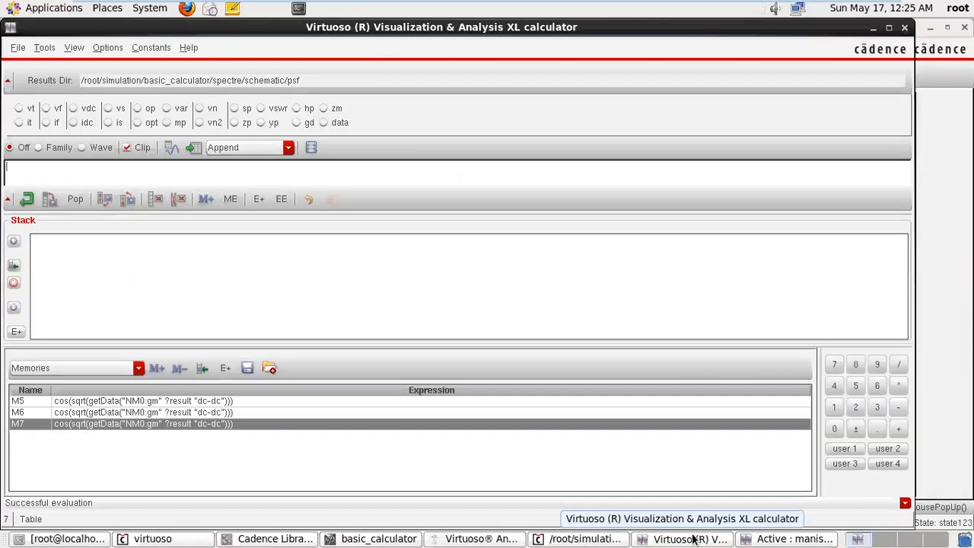
{"action": "left_click", "coordinate": [776, 539]}
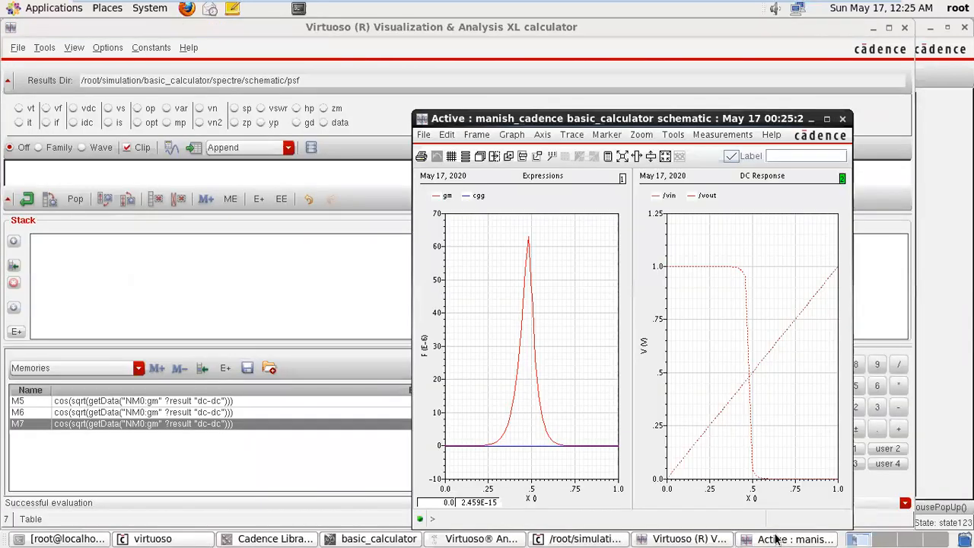
Step: Send the gm and cgg traces from the Expressions graph to the calculator, one after the other
{"action": "left_click", "coordinate": [520, 328]}
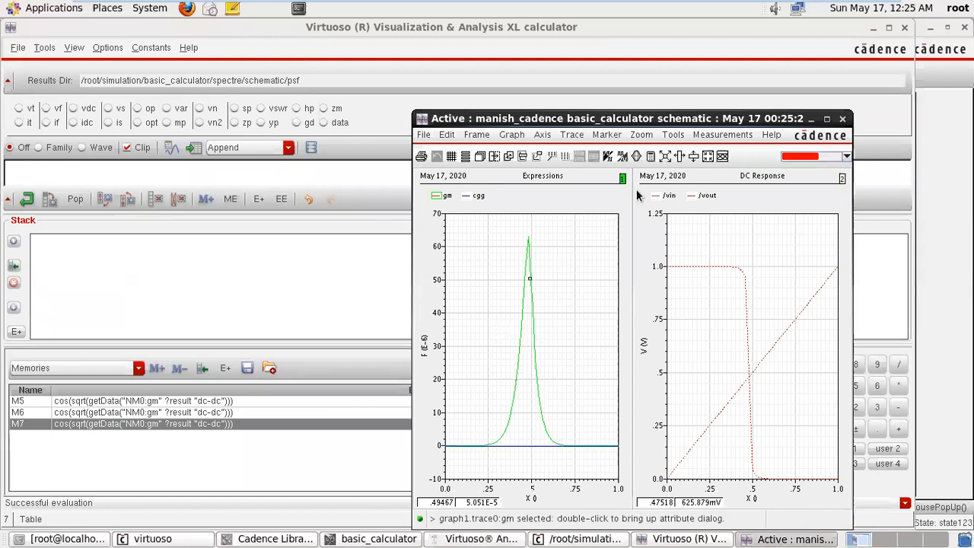
{"action": "left_click", "coordinate": [674, 135]}
{"action": "left_click", "coordinate": [677, 164]}
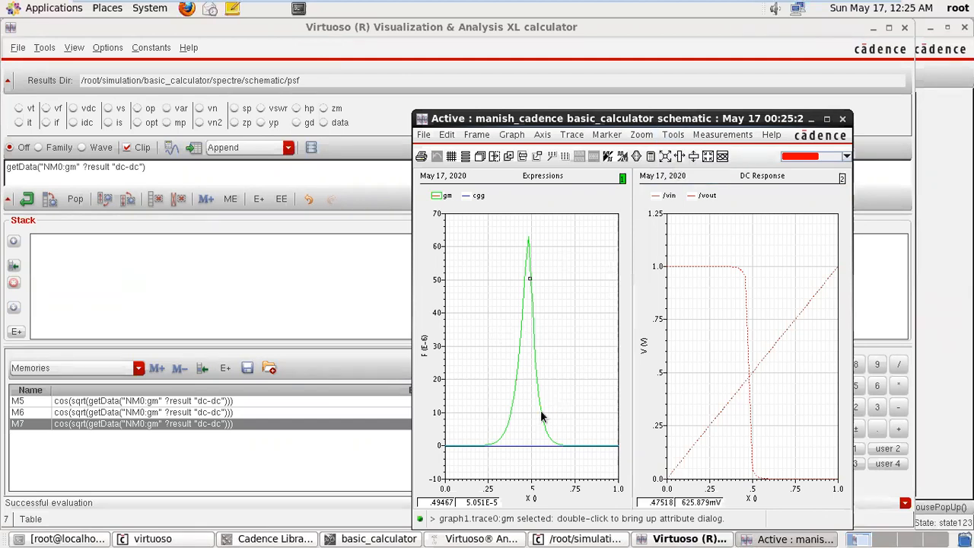
{"action": "left_click", "coordinate": [521, 446]}
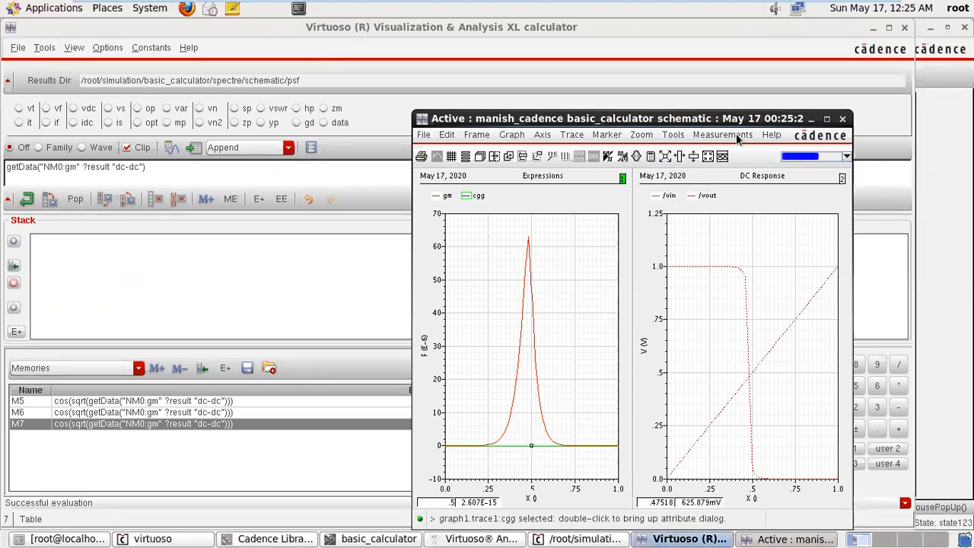
{"action": "left_click", "coordinate": [673, 135]}
{"action": "left_click", "coordinate": [673, 163]}
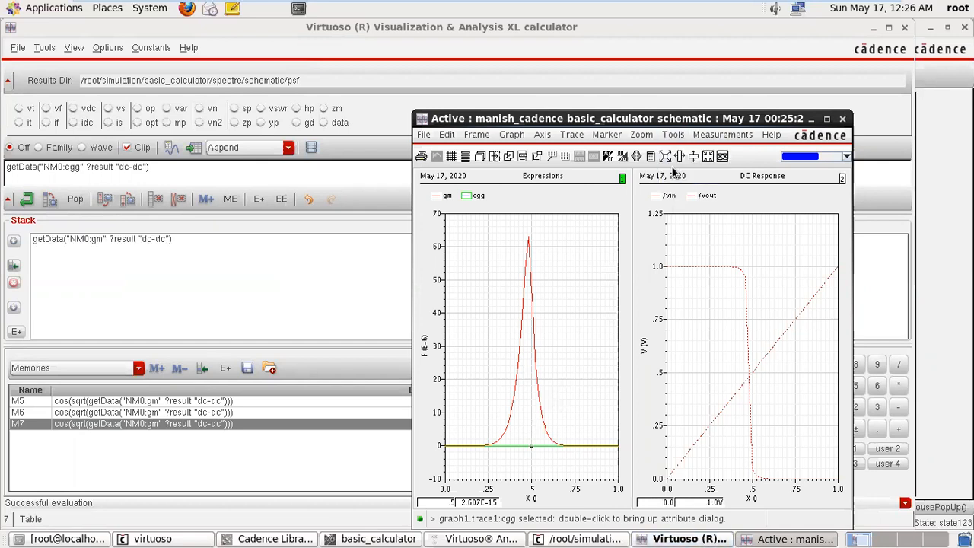
Step: Send the /vout and /vin traces of the DC Response graph to the calculator, and minimize the graph window
{"action": "left_click", "coordinate": [682, 267]}
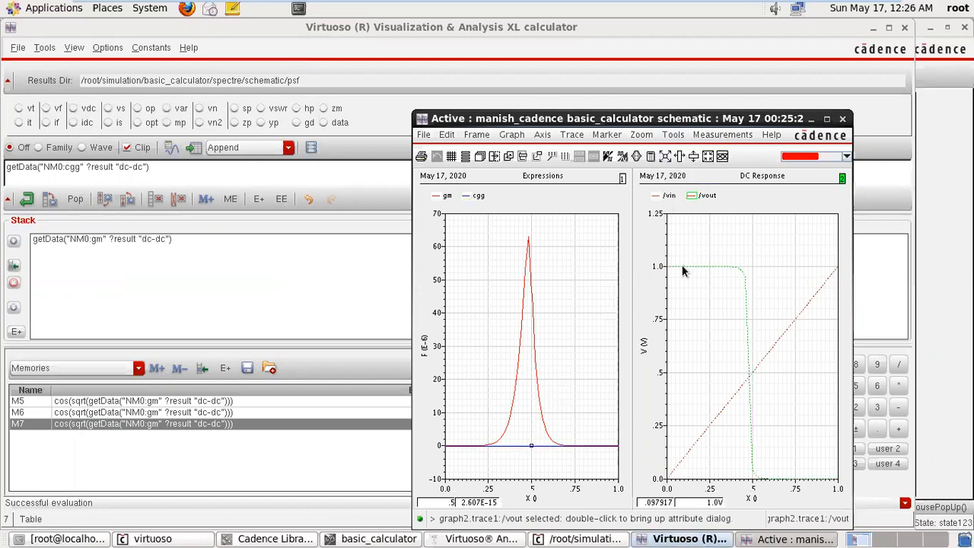
{"action": "left_click", "coordinate": [677, 136]}
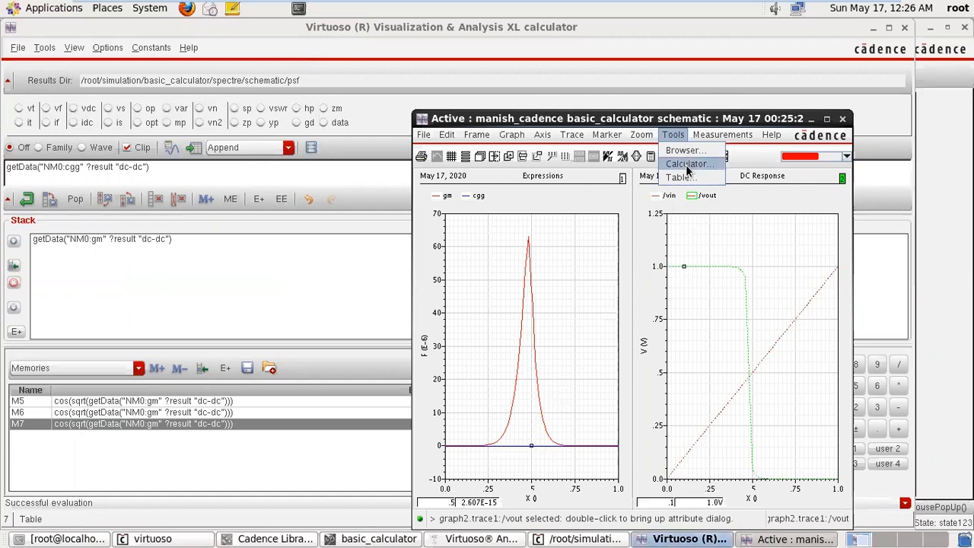
{"action": "left_click", "coordinate": [687, 164]}
{"action": "left_click", "coordinate": [820, 289]}
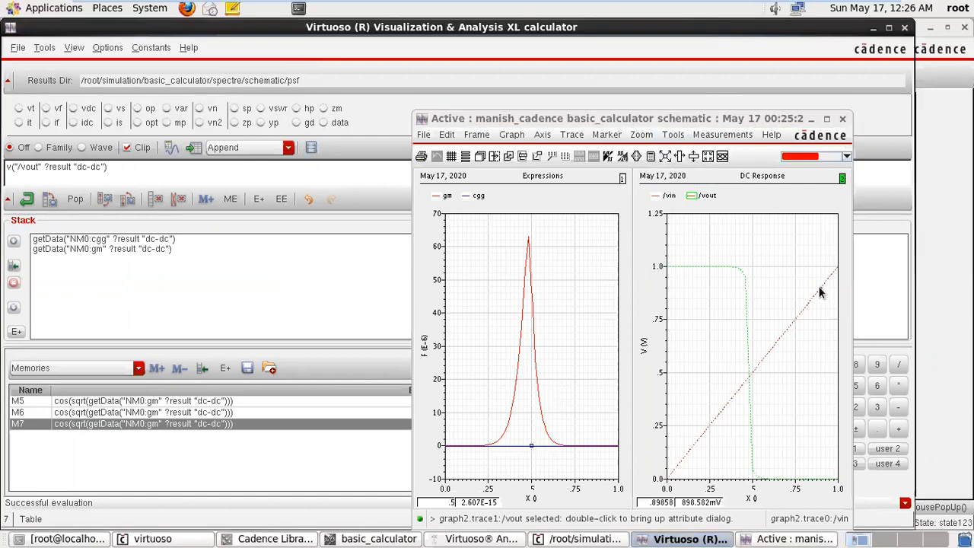
{"action": "left_click", "coordinate": [673, 135]}
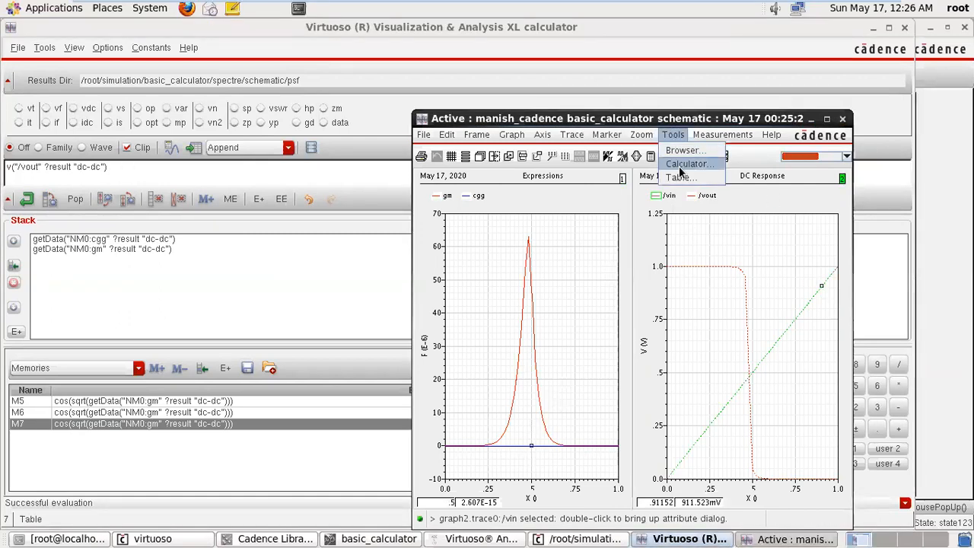
{"action": "left_click", "coordinate": [685, 164]}
{"action": "left_click", "coordinate": [811, 119]}
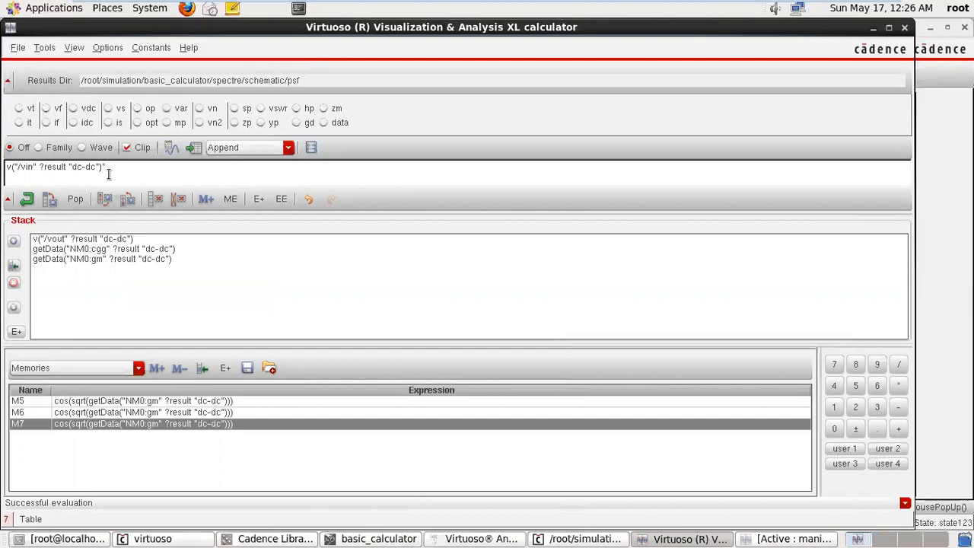
Step: Multiply the buffer's /vin expression by 2, plot it with the DC Response, compare its trace with /vin, and close the graph window
{"action": "type", "text": "2"}
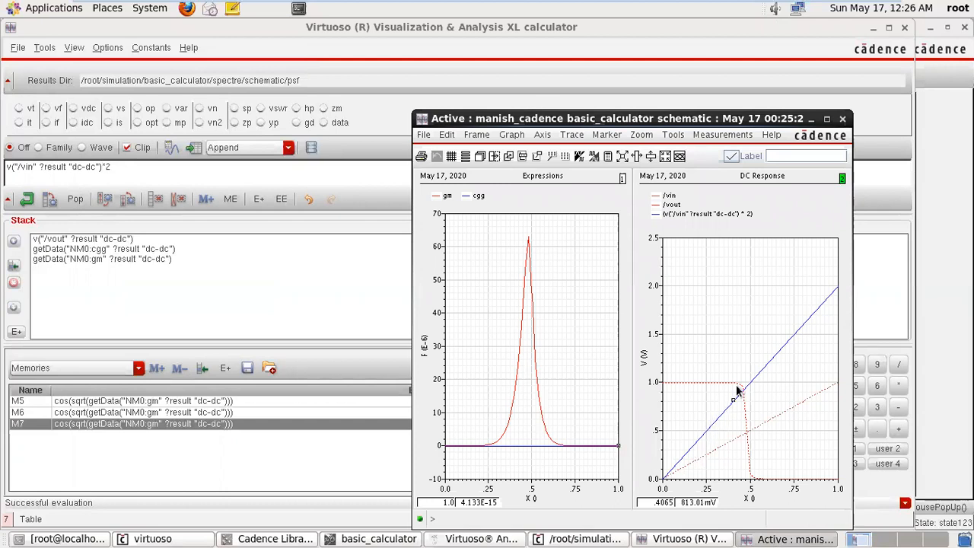
{"action": "left_click", "coordinate": [771, 359]}
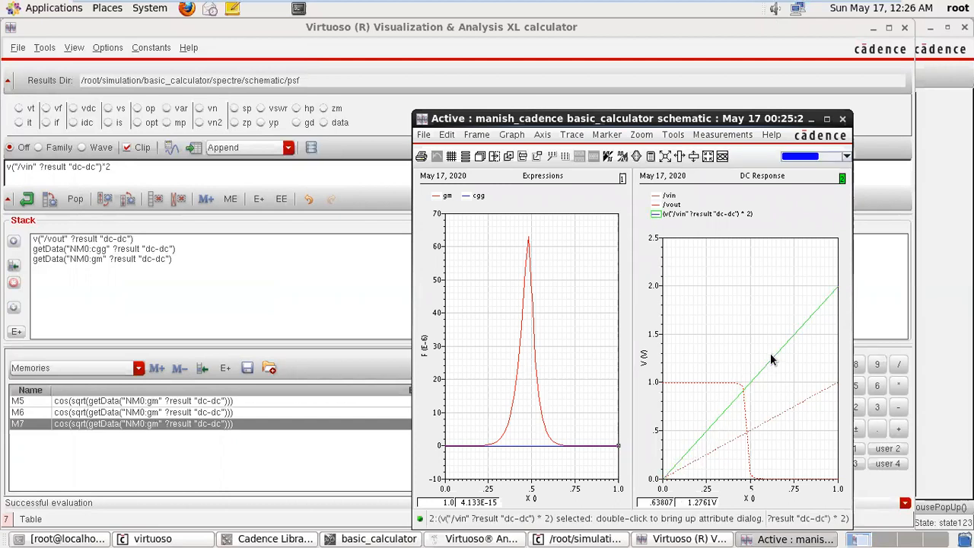
{"action": "left_click", "coordinate": [798, 401]}
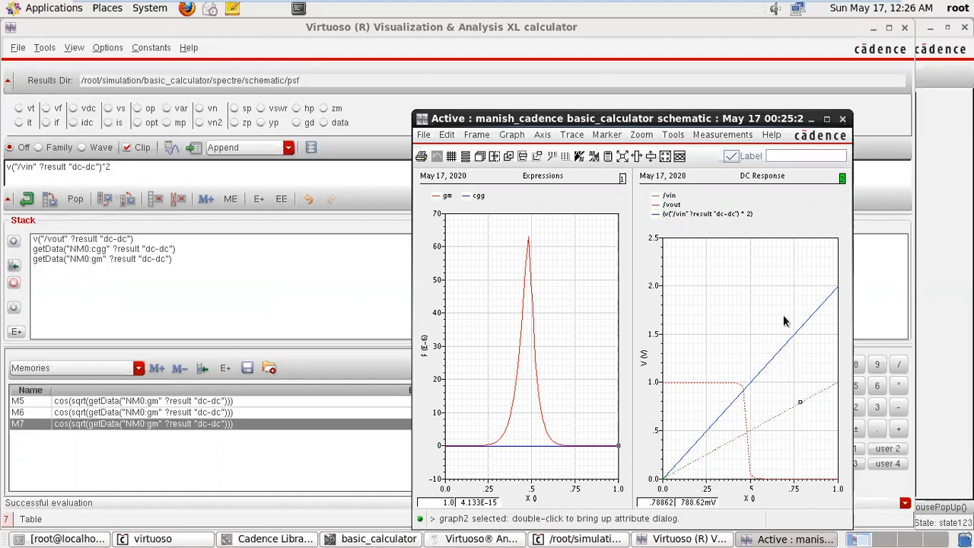
{"action": "left_click", "coordinate": [843, 119]}
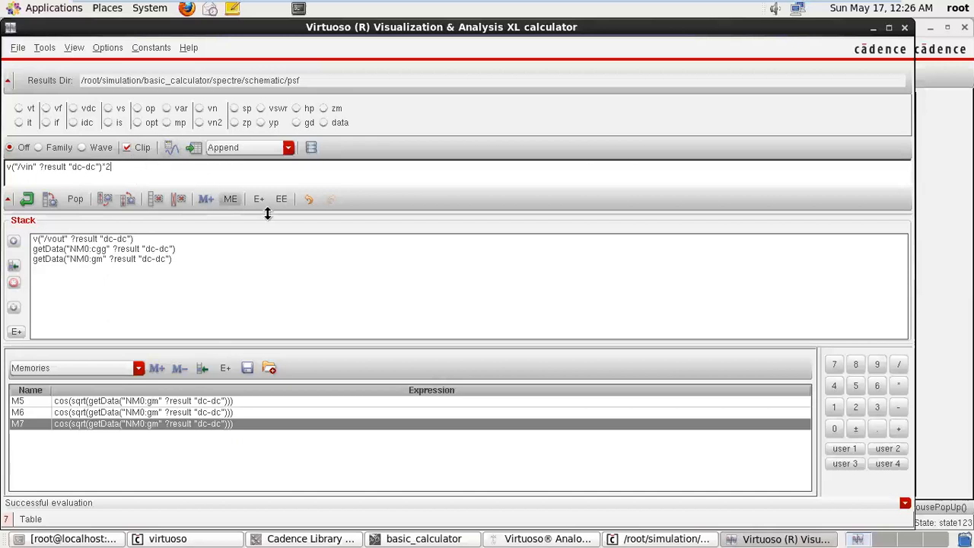
Step: Restore the plain /vin expression in the buffer, multiply the stacked /vout by it, plot the product, and close the graph
{"action": "left_click", "coordinate": [306, 199]}
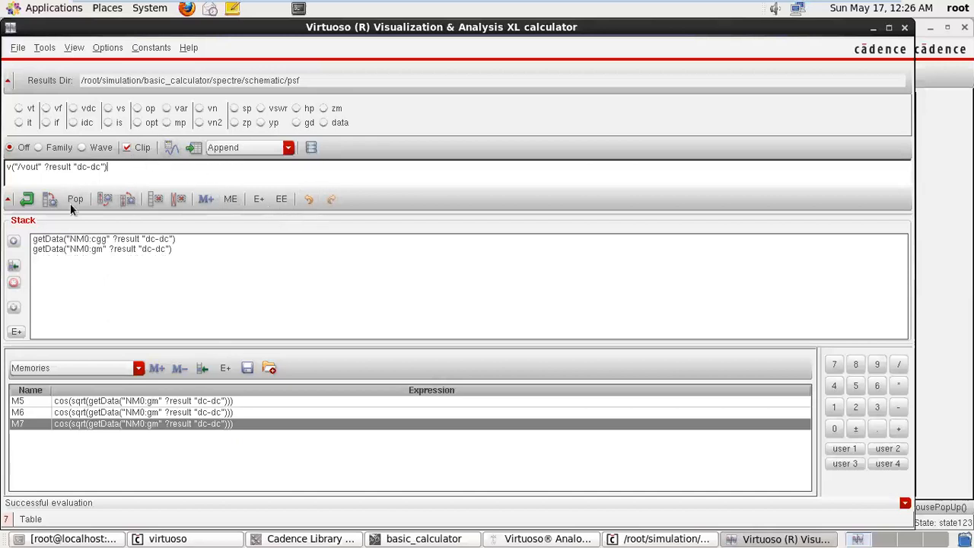
{"action": "left_click", "coordinate": [333, 199]}
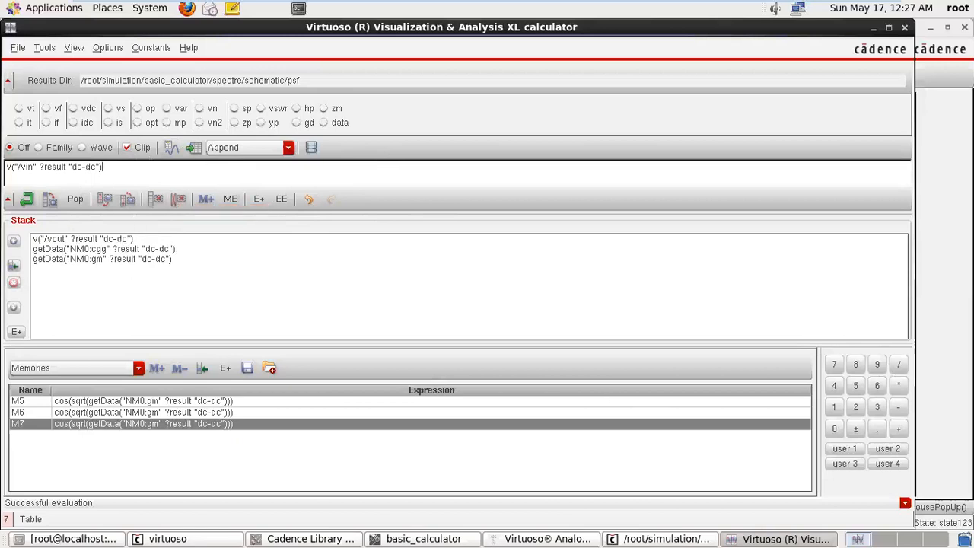
{"action": "left_click", "coordinate": [899, 387]}
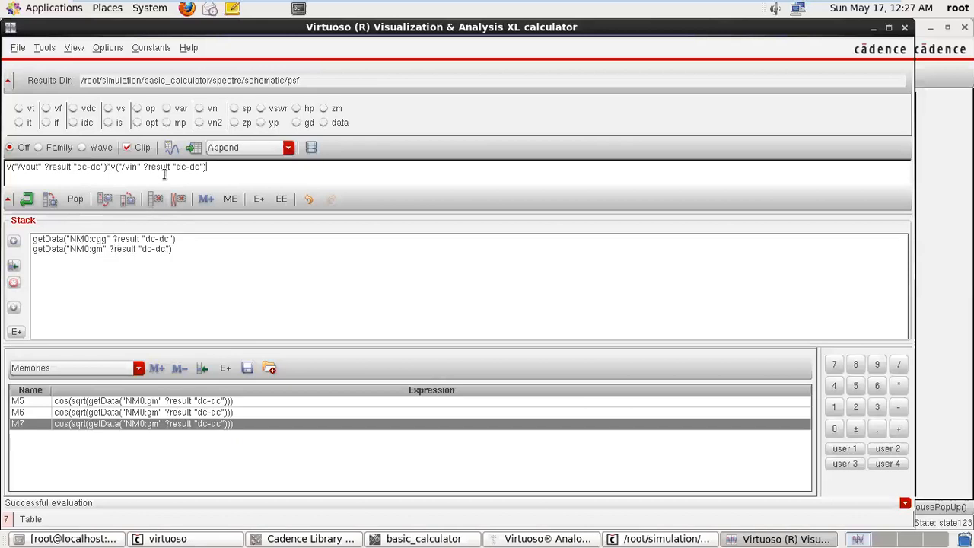
{"action": "left_click", "coordinate": [171, 146]}
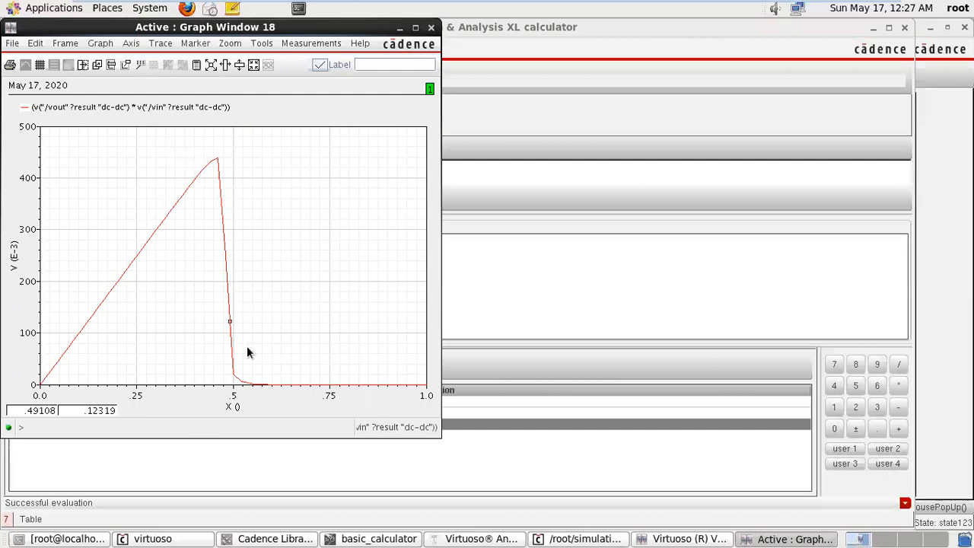
{"action": "left_click", "coordinate": [431, 28]}
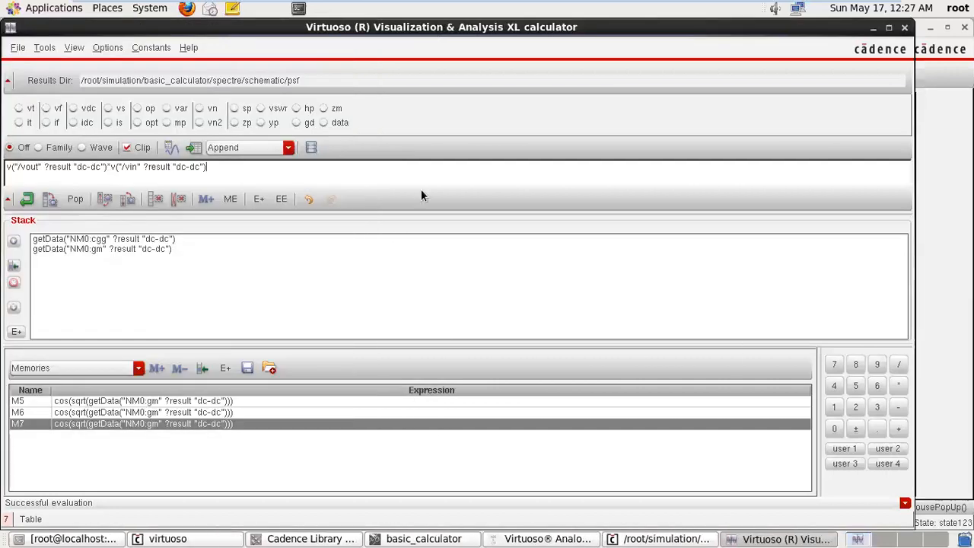
Step: Undo the multiplication of /vout and /vin, and collapse and re-expand the calculator's Stack area
{"action": "left_click", "coordinate": [310, 197]}
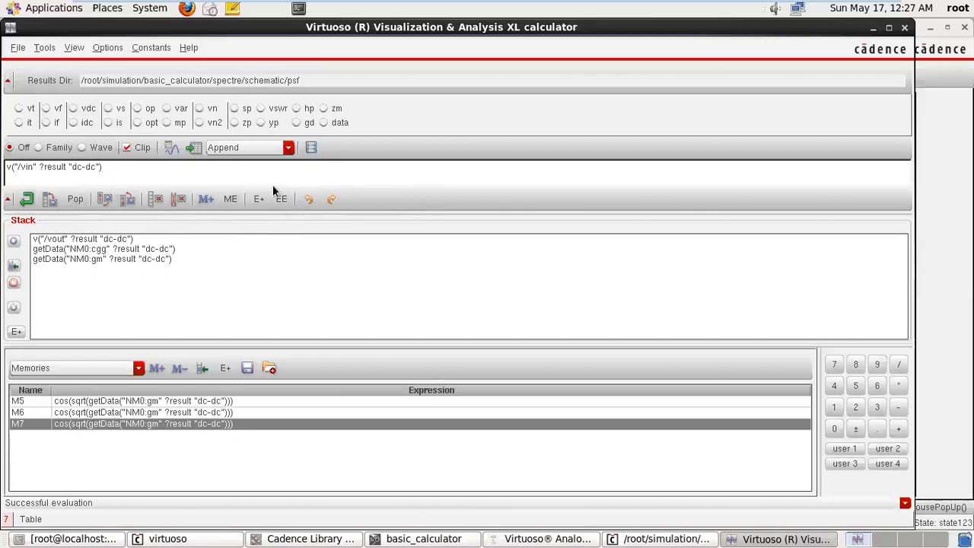
{"action": "left_click", "coordinate": [6, 200]}
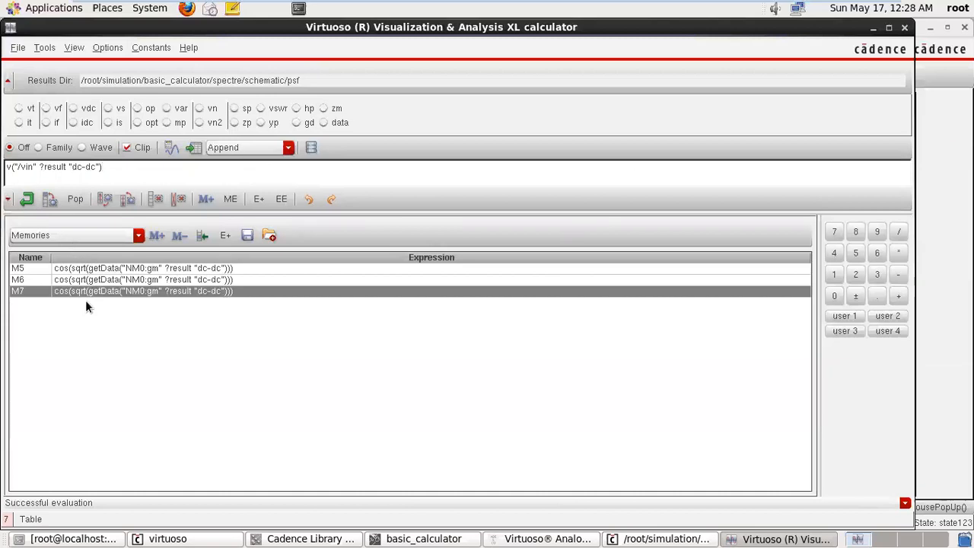
{"action": "left_click", "coordinate": [7, 201]}
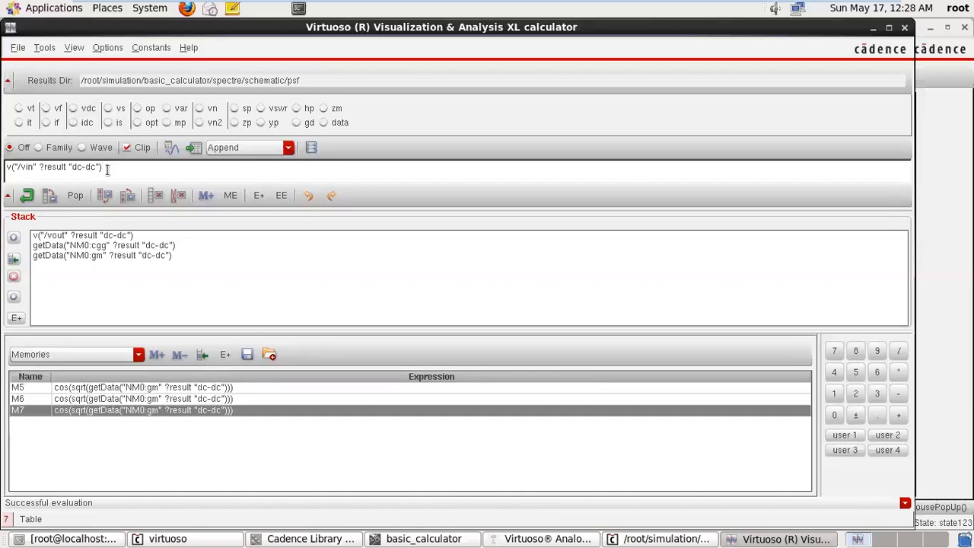
Step: Enter the buffer's /vin expression onto the stack twice, and undo both entries
{"action": "left_click", "coordinate": [26, 200]}
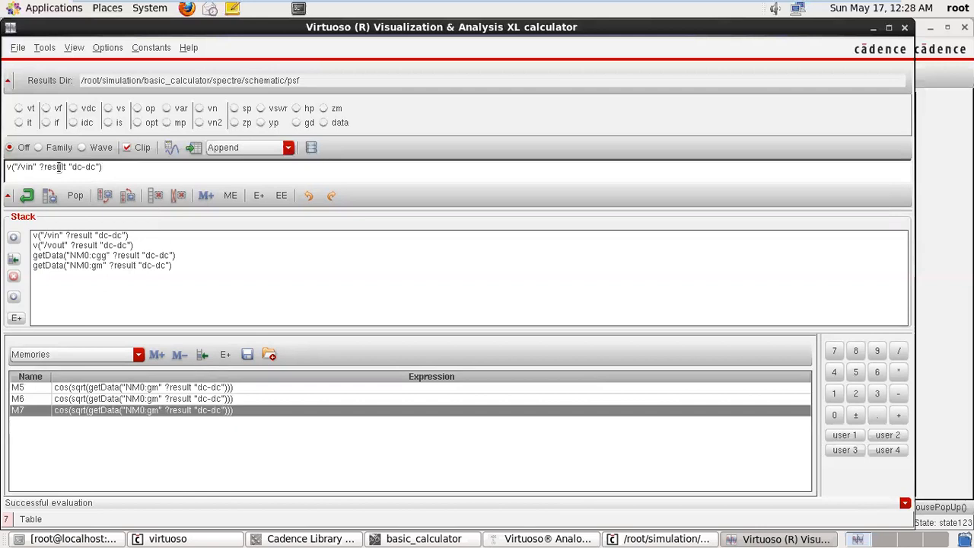
{"action": "left_click", "coordinate": [28, 197]}
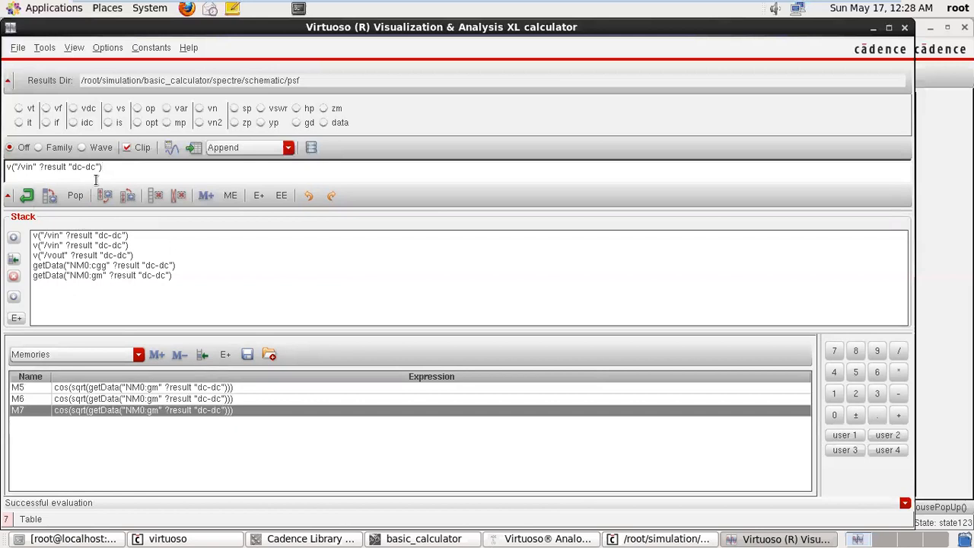
{"action": "left_click", "coordinate": [308, 196]}
{"action": "left_click", "coordinate": [308, 197]}
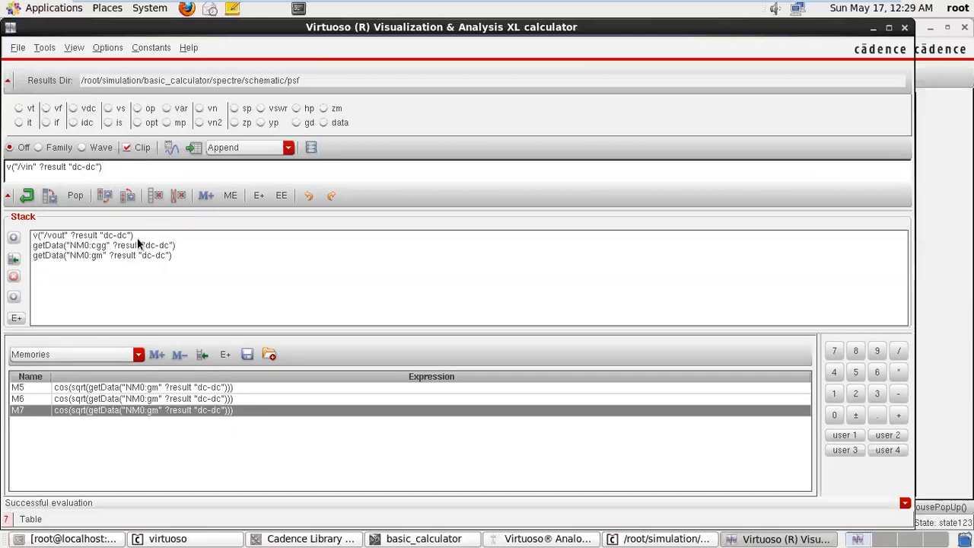
Step: Swap the buffer's /vin expression with /vout from the stack, and pop the /vin and NM0 cgg entries into the buffer
{"action": "left_click", "coordinate": [109, 235]}
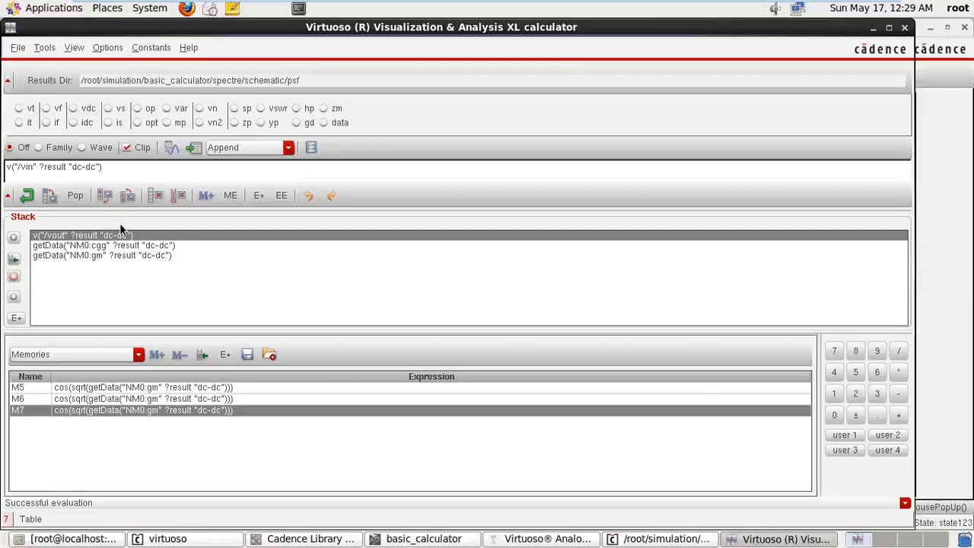
{"action": "left_click", "coordinate": [50, 195]}
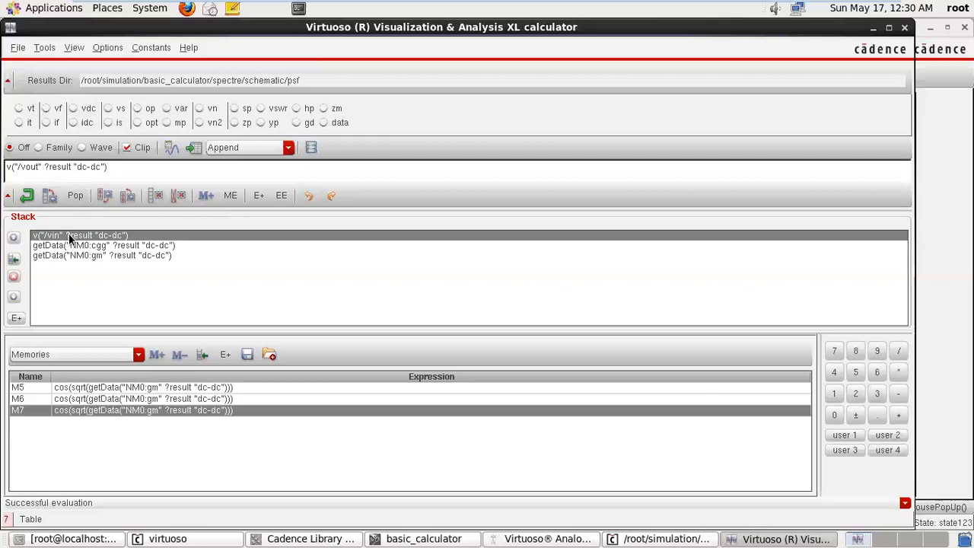
{"action": "left_click", "coordinate": [76, 195]}
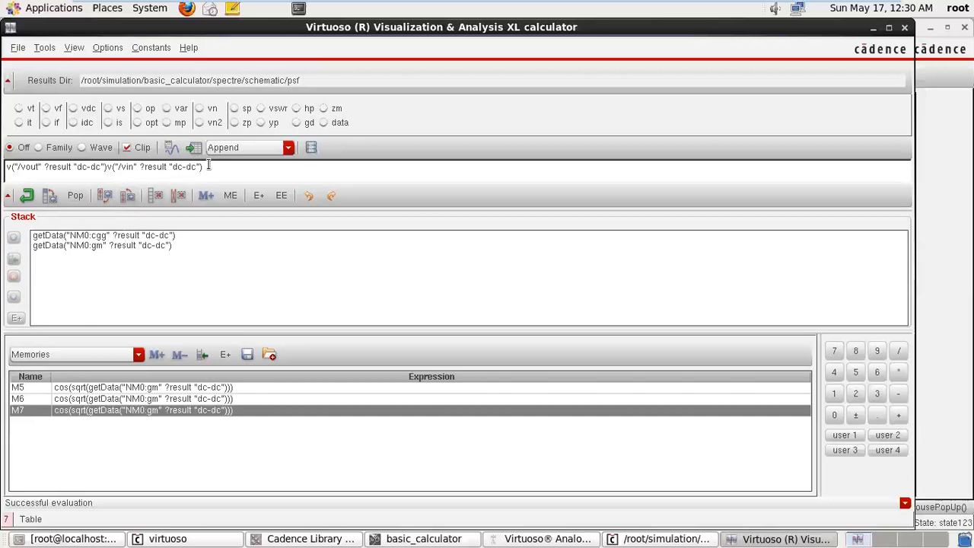
{"action": "left_click", "coordinate": [74, 196]}
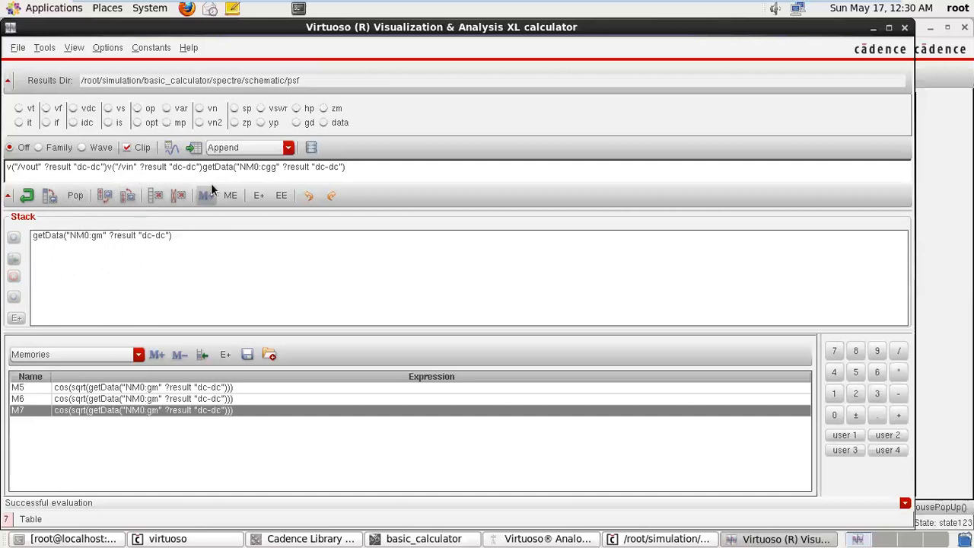
Step: Undo the pops of NM0 cgg and /vin, and cycle the buffer down through the stack and back up once
{"action": "left_click", "coordinate": [310, 197]}
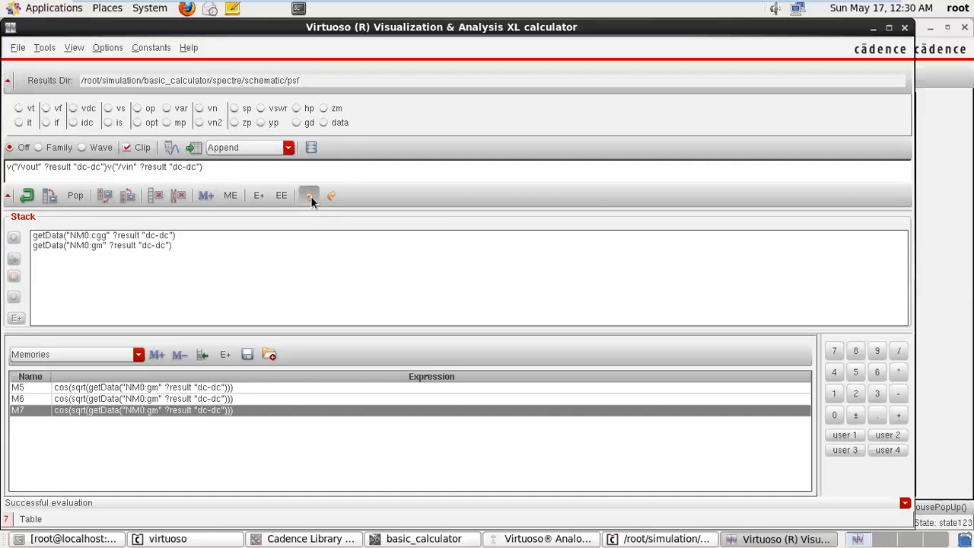
{"action": "left_click", "coordinate": [310, 196]}
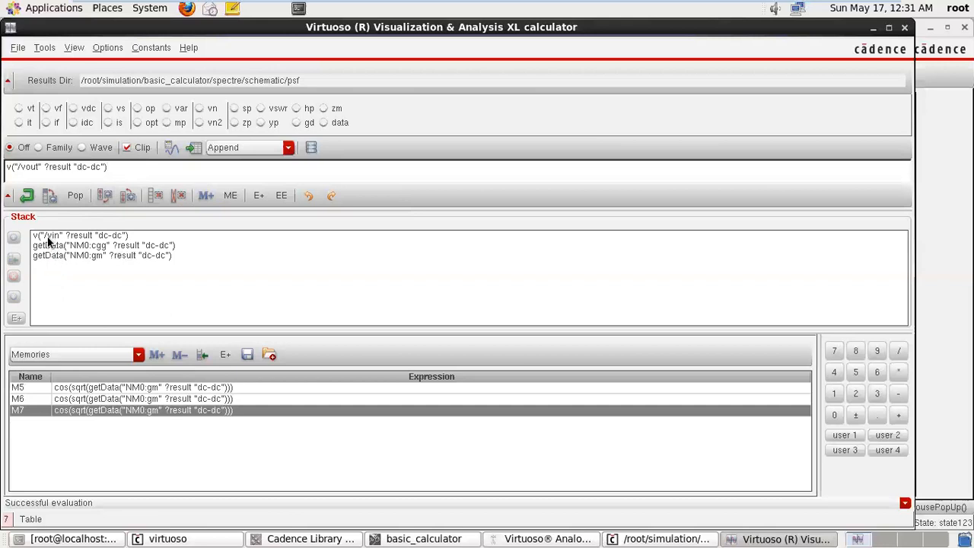
{"action": "left_click", "coordinate": [102, 197]}
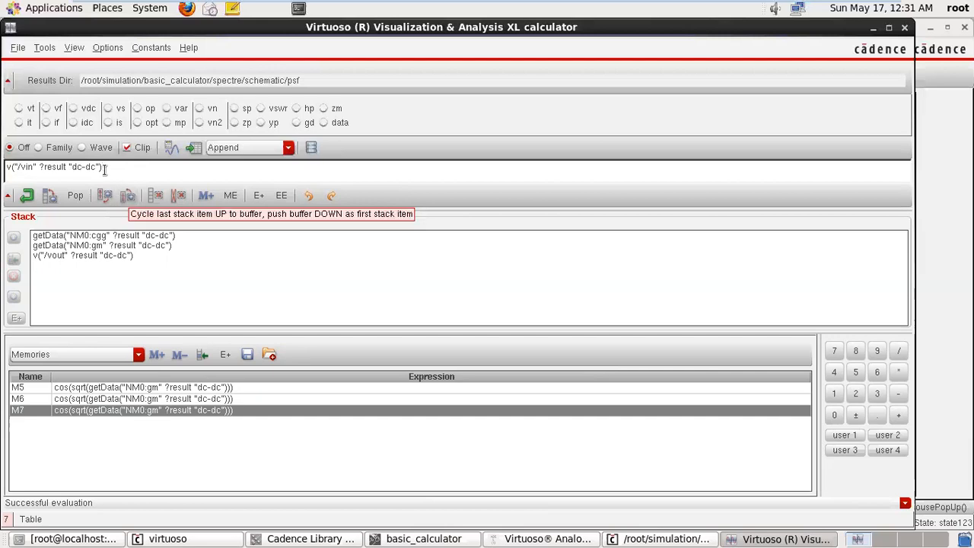
{"action": "left_click", "coordinate": [136, 195]}
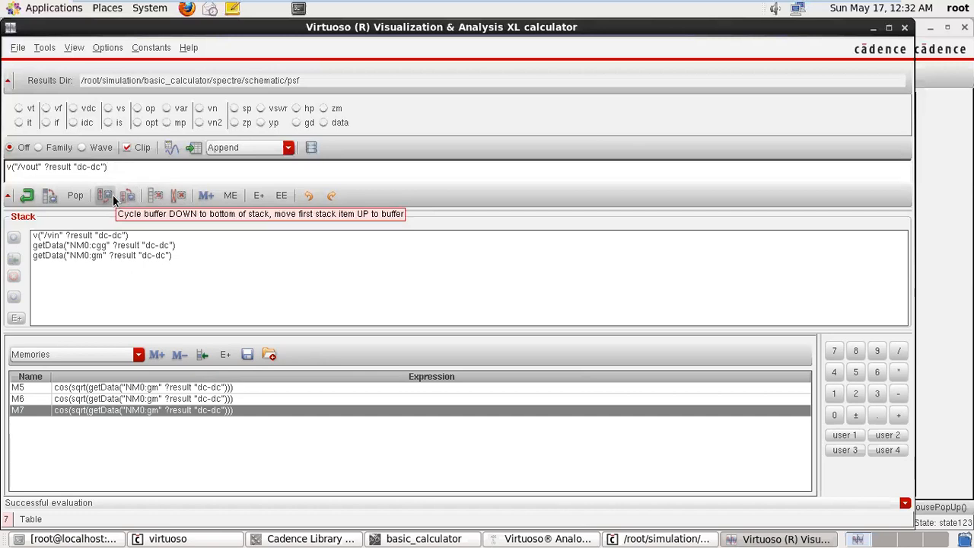
Step: Clear the buffer and undo it, and clear both the buffer and the stack and undo that as well
{"action": "left_click", "coordinate": [158, 195]}
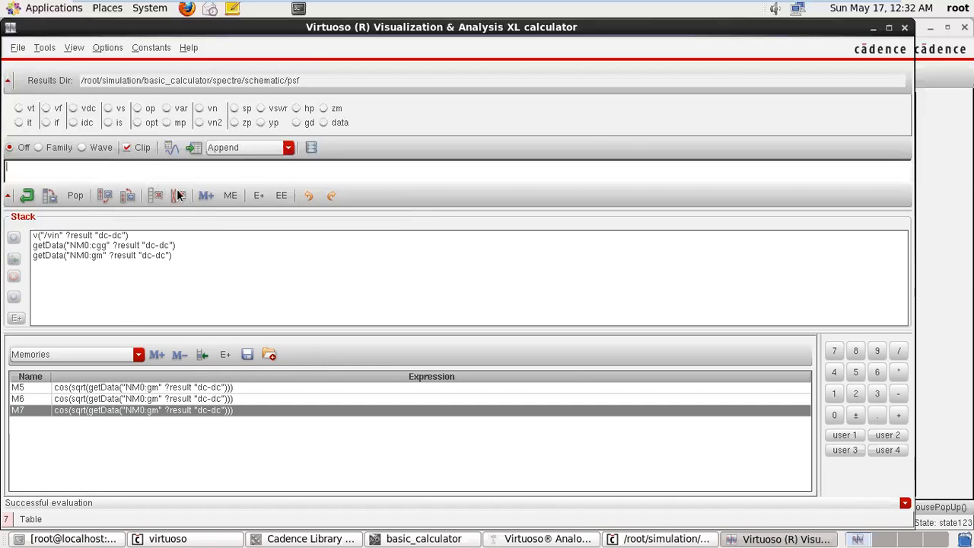
{"action": "left_click", "coordinate": [309, 195]}
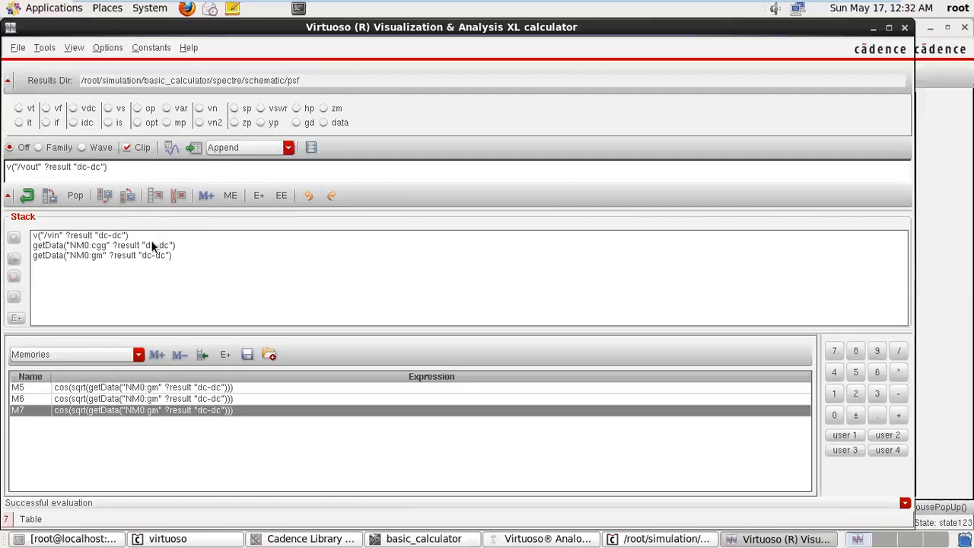
{"action": "left_click", "coordinate": [171, 197]}
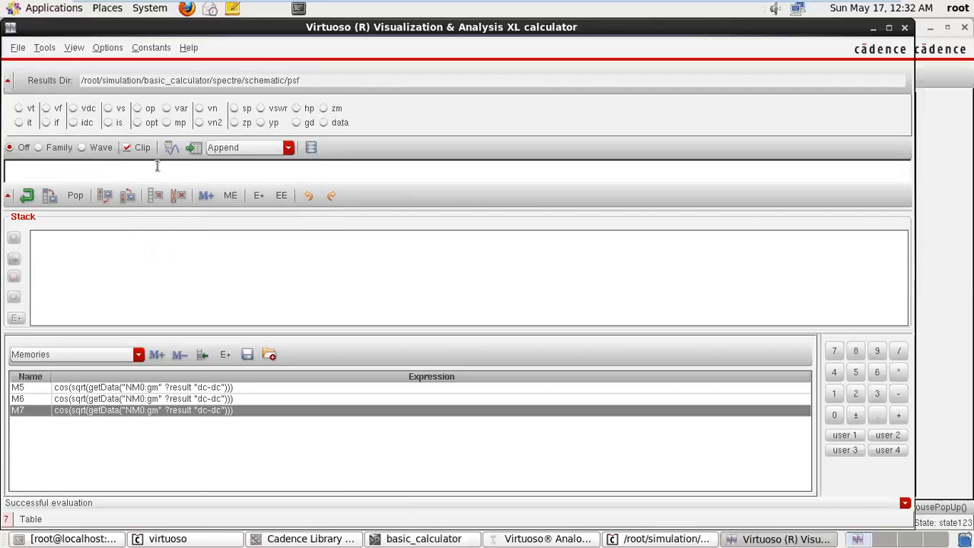
{"action": "left_click", "coordinate": [311, 197]}
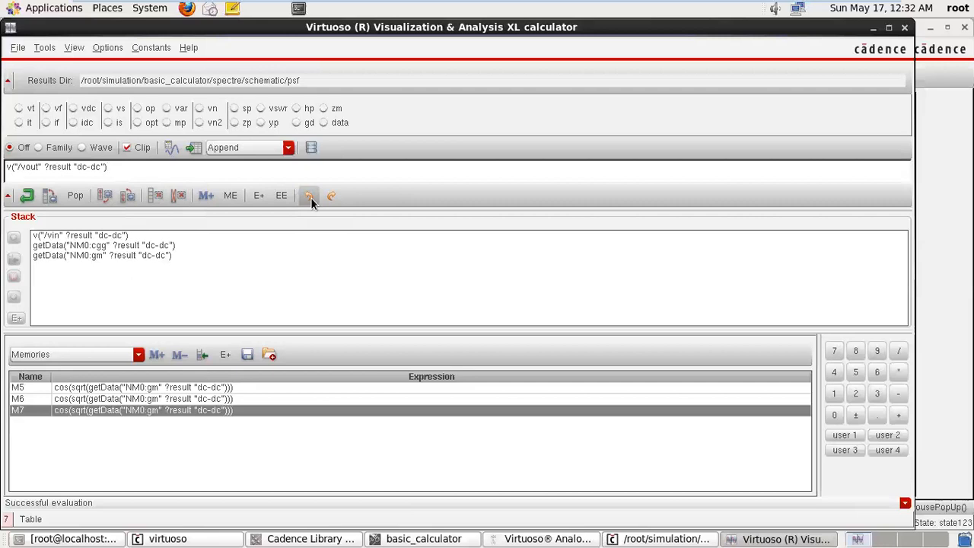
Step: Store the buffer's /vout expression as a new memory, and add the same expression to the calculator's expressions list
{"action": "left_click", "coordinate": [229, 196]}
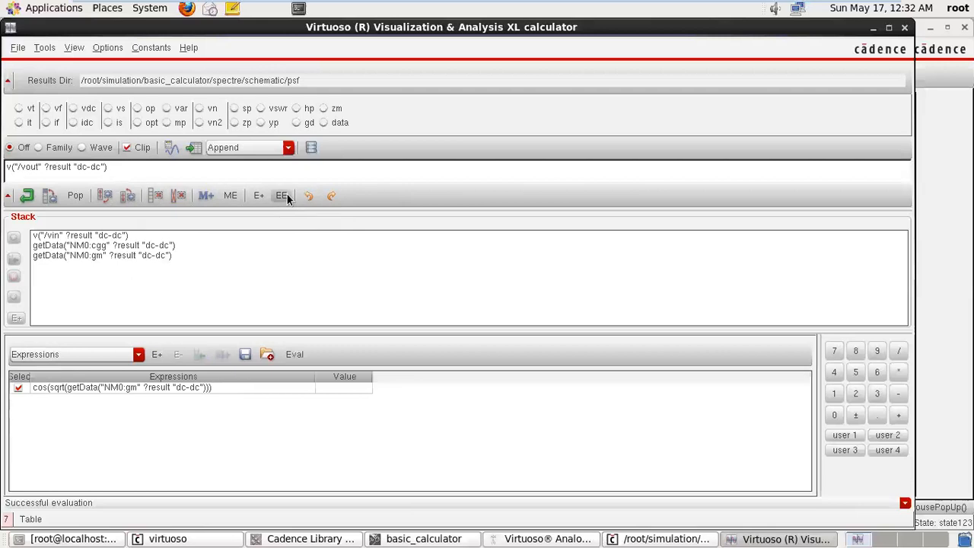
{"action": "left_click", "coordinate": [232, 199]}
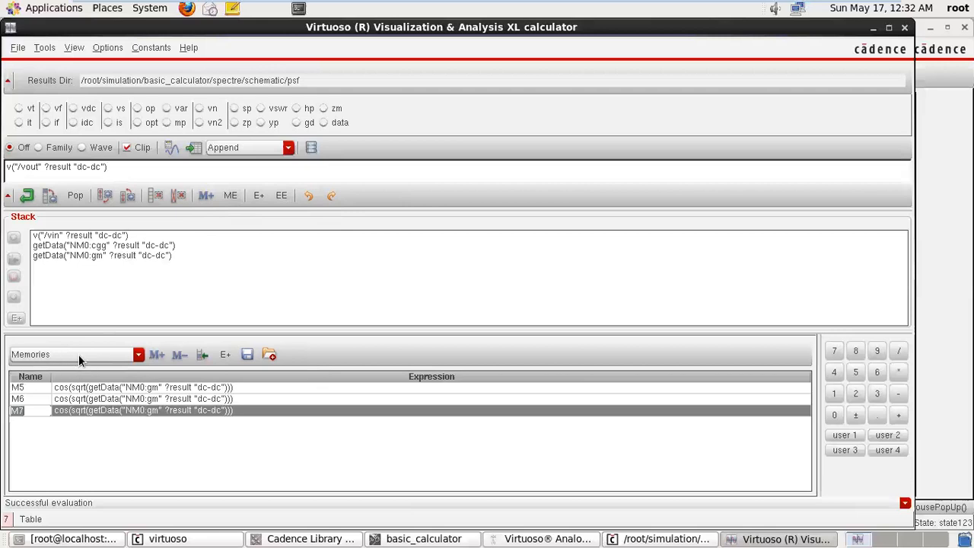
{"action": "left_click", "coordinate": [200, 196]}
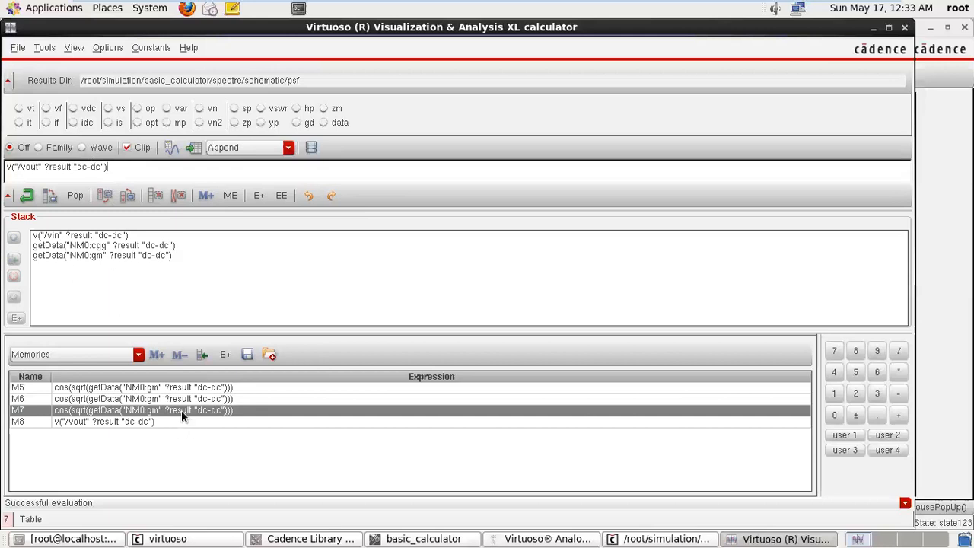
{"action": "left_click", "coordinate": [281, 196]}
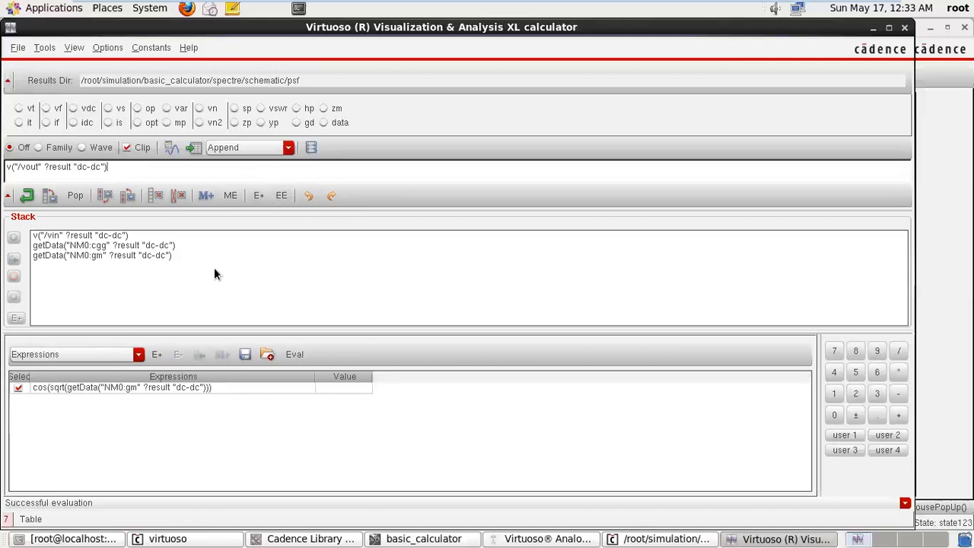
{"action": "left_click", "coordinate": [258, 196]}
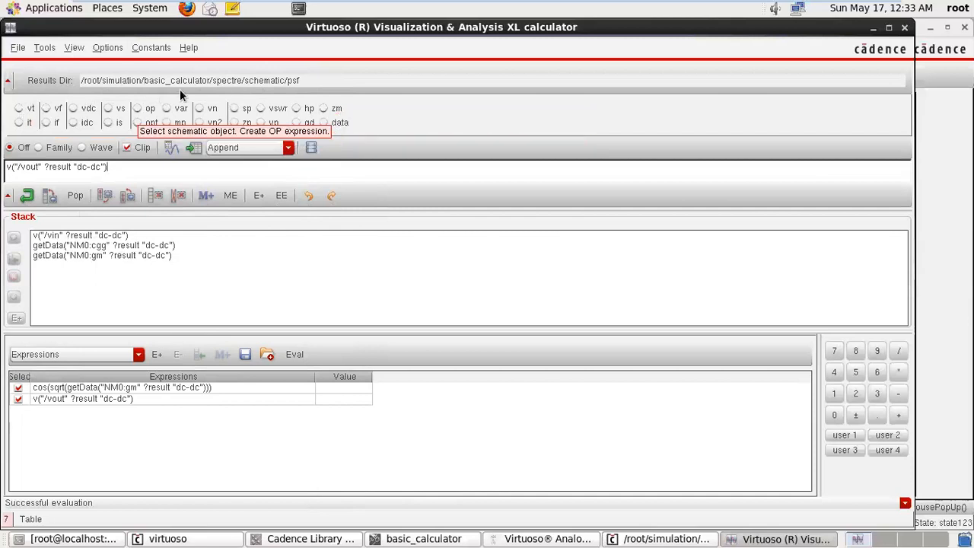
Step: In the Analog Design Environment, turn off plotting for the vout, vin, gm and cgg outputs, rerun the simulation, and close its log
{"action": "left_click", "coordinate": [784, 538]}
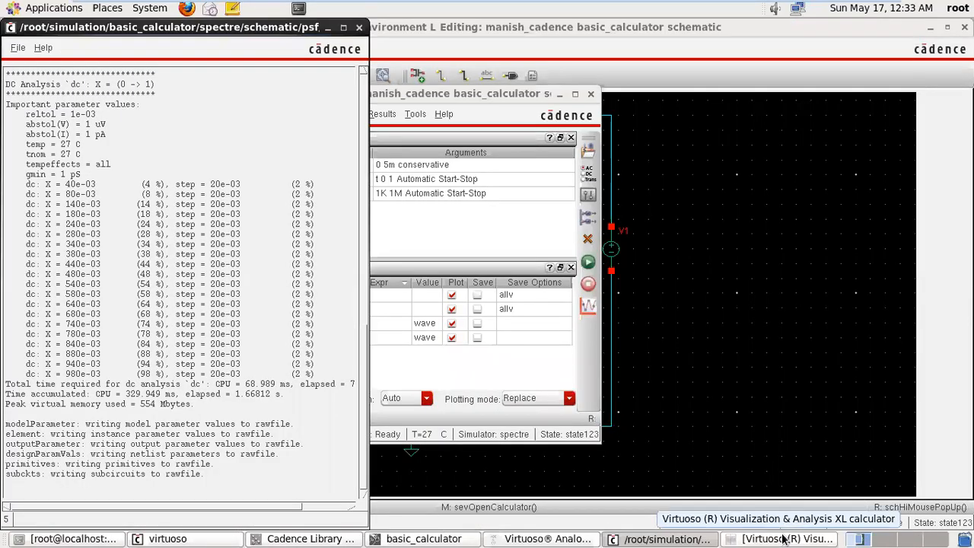
{"action": "left_click", "coordinate": [359, 28]}
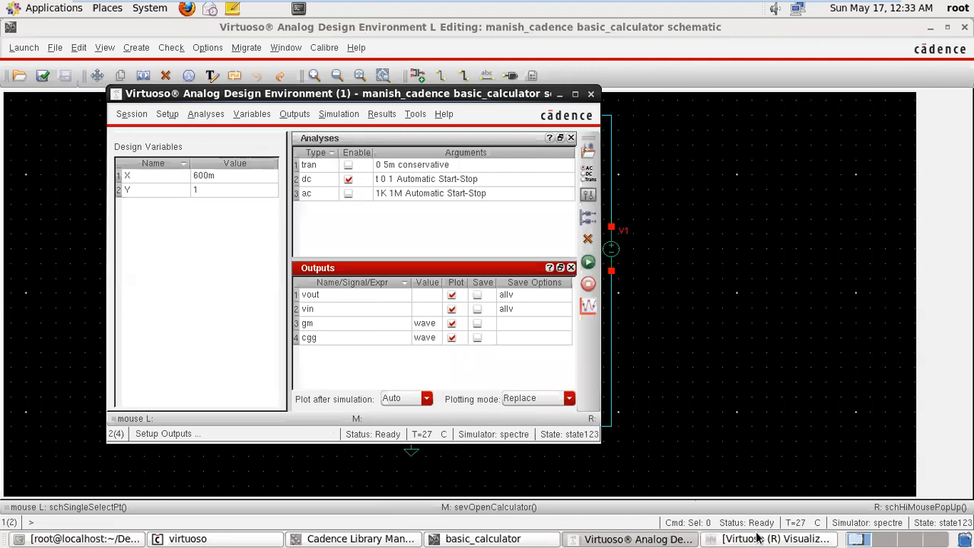
{"action": "left_click", "coordinate": [452, 338]}
{"action": "left_click", "coordinate": [451, 323]}
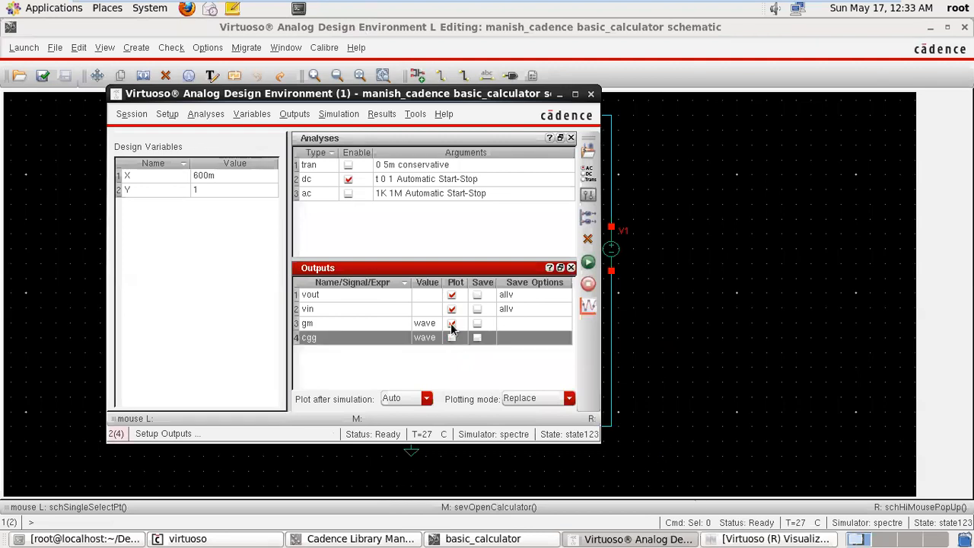
{"action": "left_click", "coordinate": [451, 308]}
{"action": "left_click", "coordinate": [452, 294]}
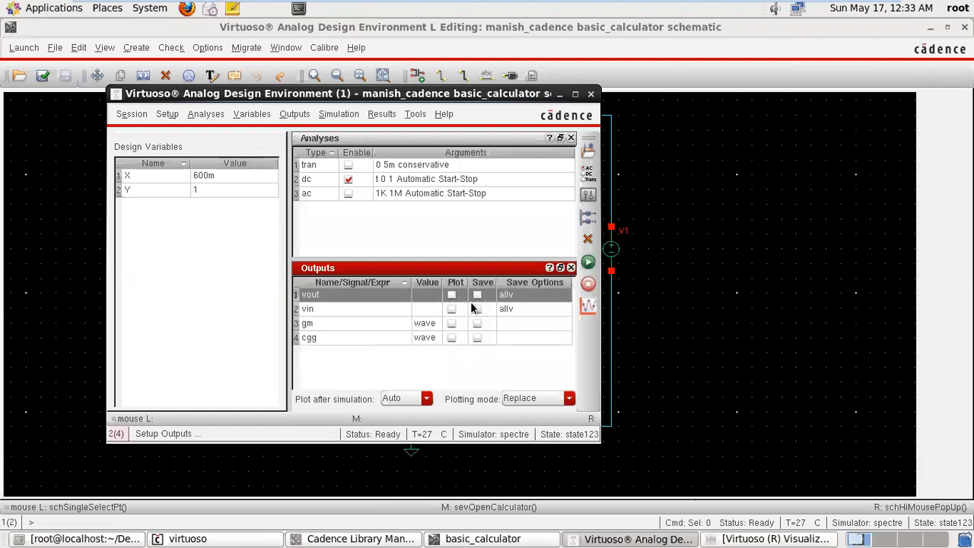
{"action": "left_click", "coordinate": [637, 539]}
{"action": "left_click", "coordinate": [638, 539]}
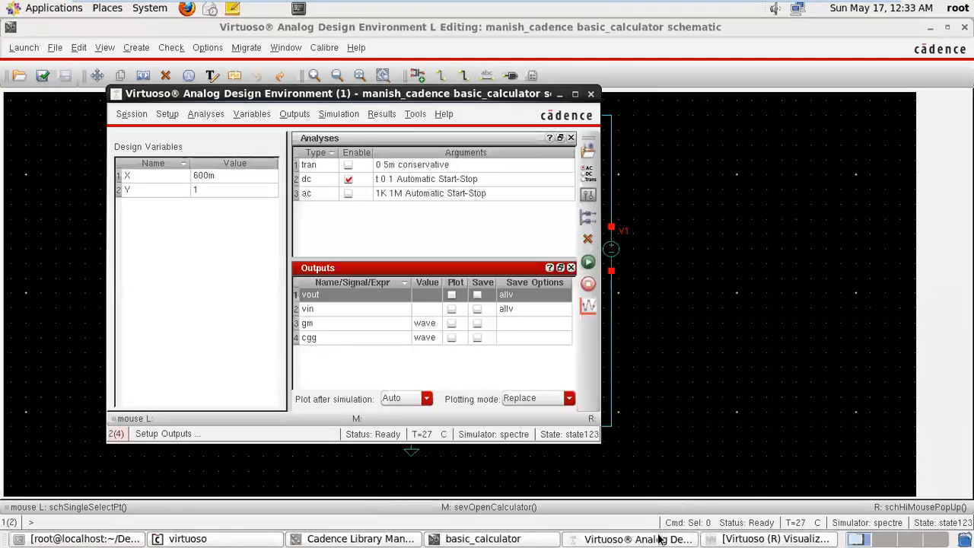
{"action": "left_click", "coordinate": [587, 263]}
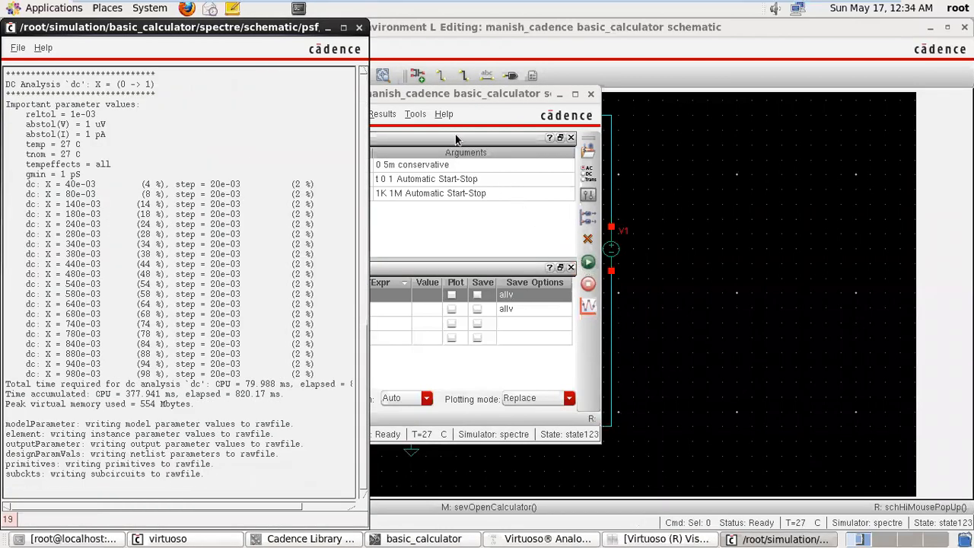
{"action": "left_click", "coordinate": [359, 28]}
Step: Enable the tran and ac analyses alongside dc, rerun the simulation, and minimize the output log
{"action": "left_click", "coordinate": [348, 165]}
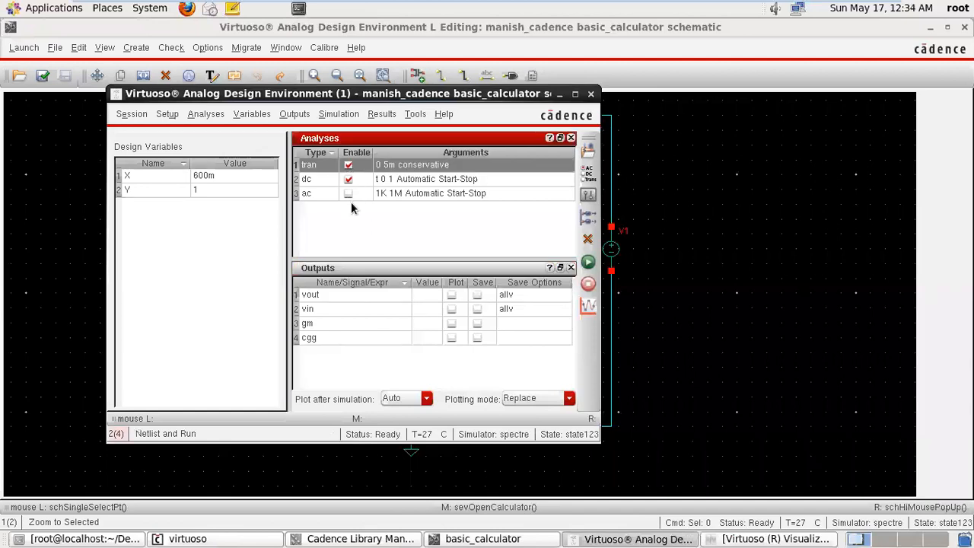
{"action": "left_click", "coordinate": [348, 193]}
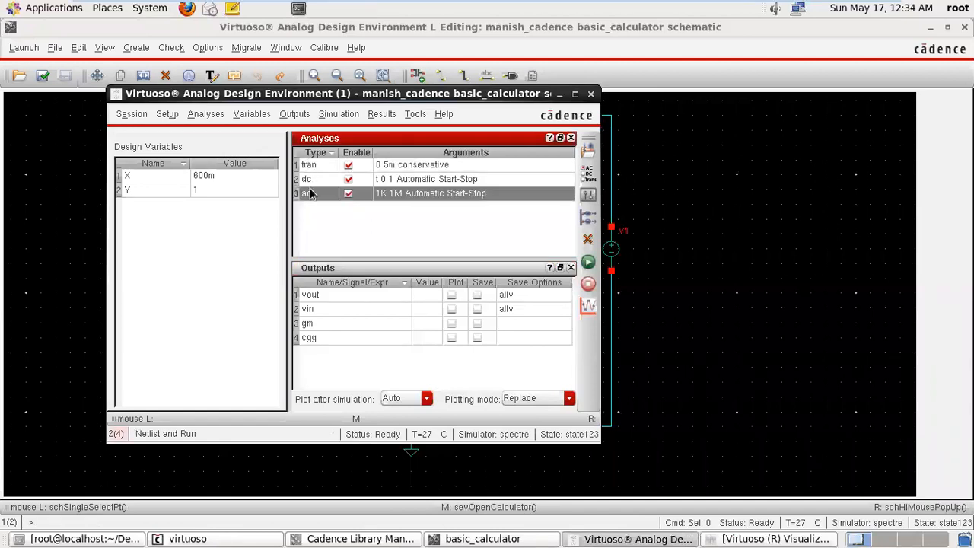
{"action": "left_click", "coordinate": [588, 262]}
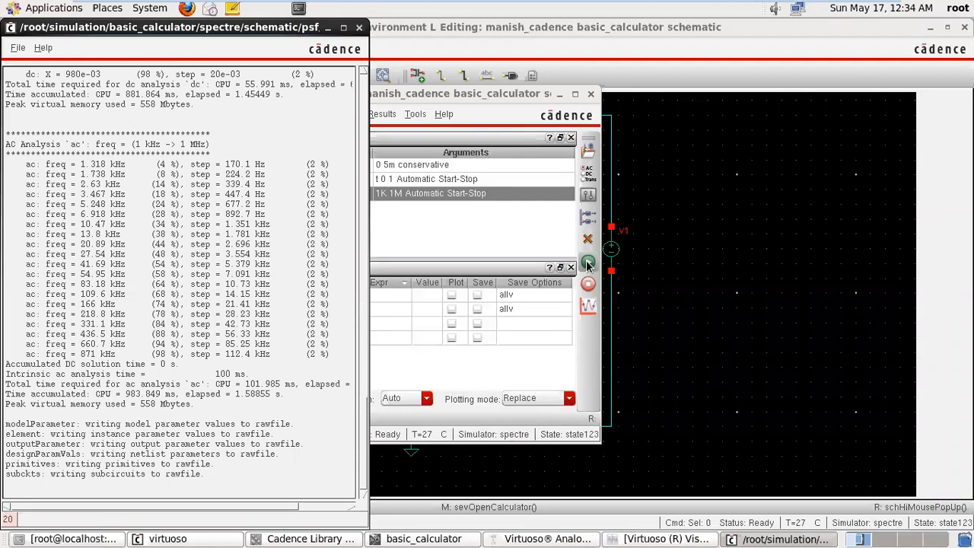
{"action": "left_click", "coordinate": [327, 28]}
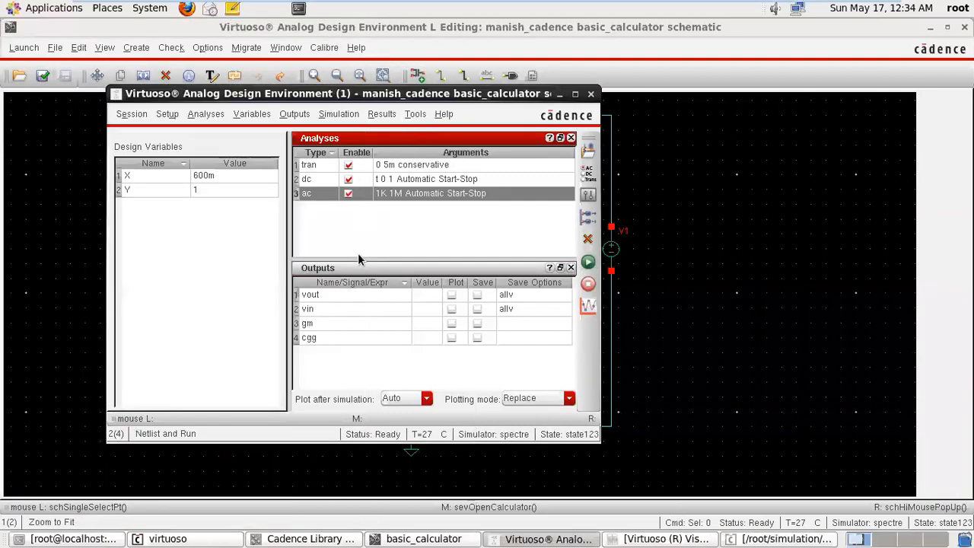
Step: Switch back to the calculator, clear its buffer and stack, and create a vt expression from the schematic's vin net
{"action": "left_click", "coordinate": [559, 95]}
{"action": "left_click", "coordinate": [675, 538]}
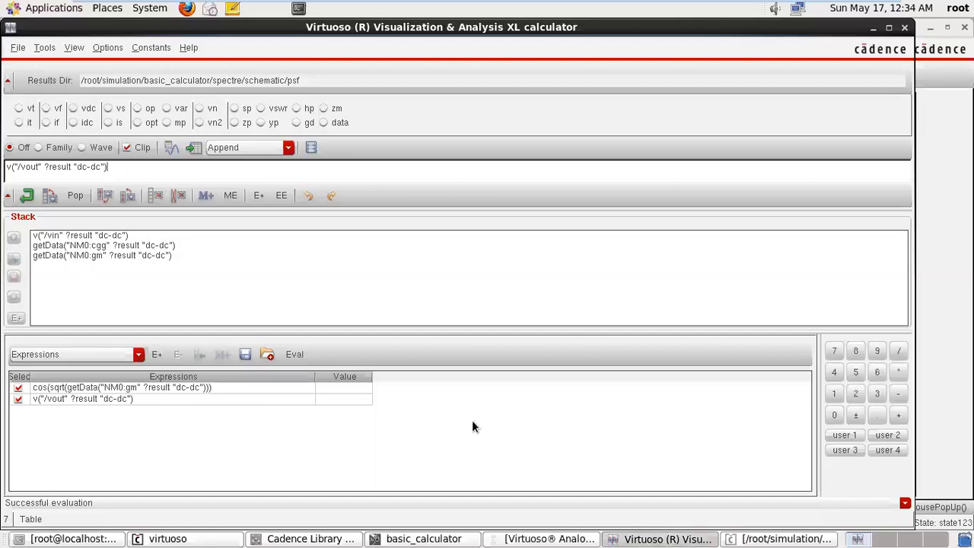
{"action": "left_click", "coordinate": [173, 197]}
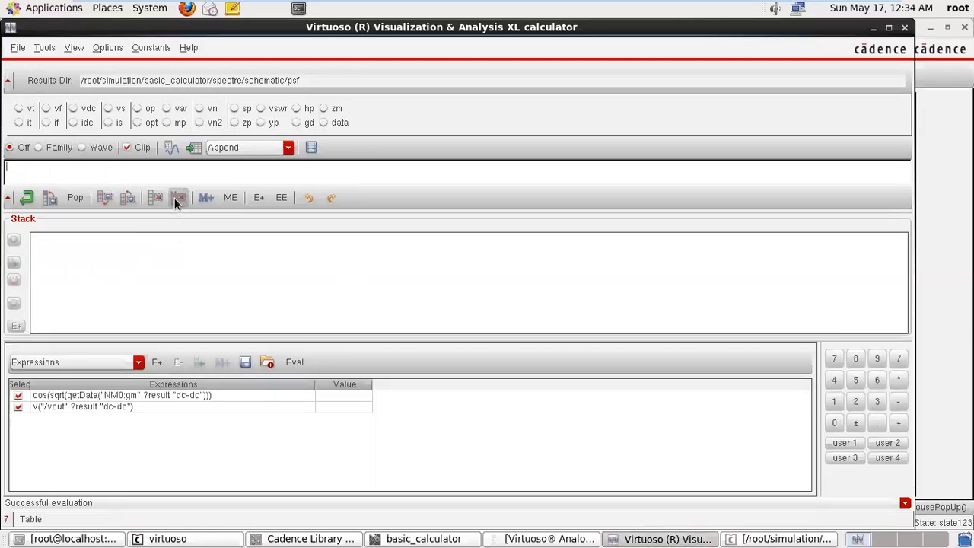
{"action": "left_click", "coordinate": [19, 109]}
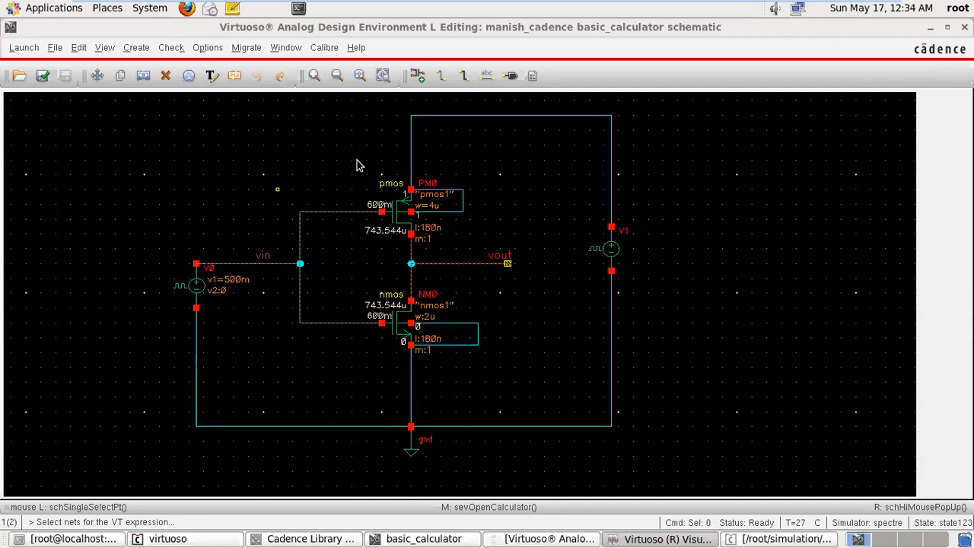
{"action": "left_click", "coordinate": [246, 264]}
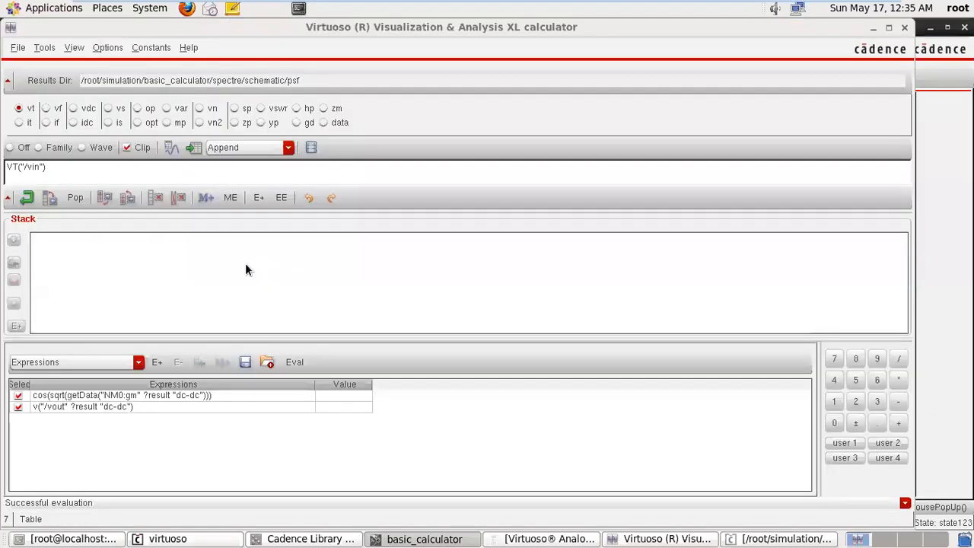
Step: Plot the VT("/vin") transient expression, and close the resulting graph window
{"action": "left_click", "coordinate": [169, 150]}
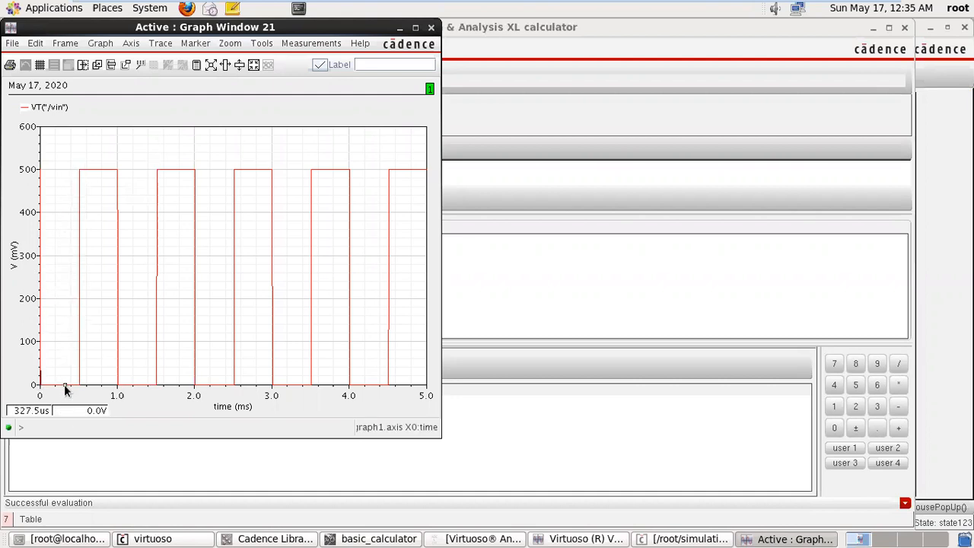
{"action": "left_click", "coordinate": [411, 139]}
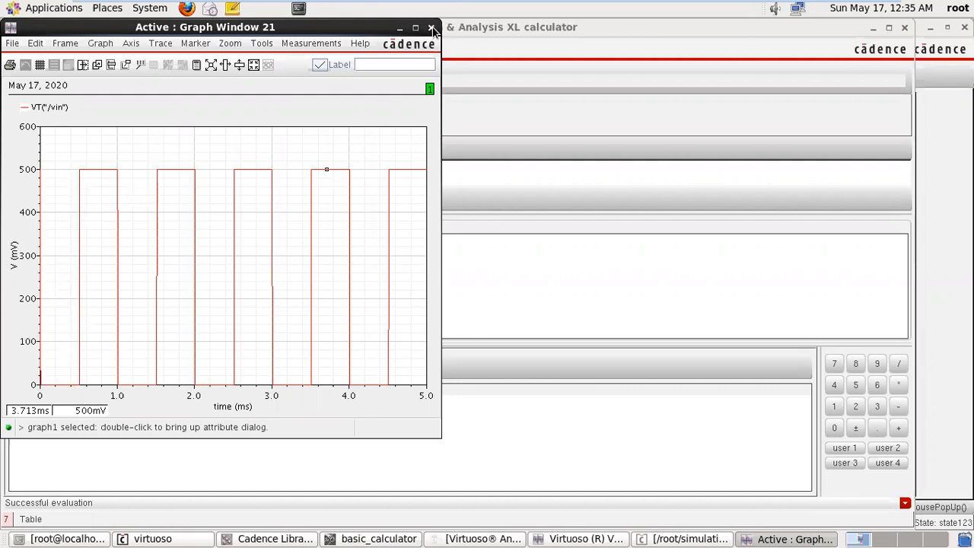
{"action": "left_click", "coordinate": [432, 29]}
Step: Create a vt expression from the schematic's vout net, plot it, and minimize the graph window
{"action": "left_click", "coordinate": [632, 536]}
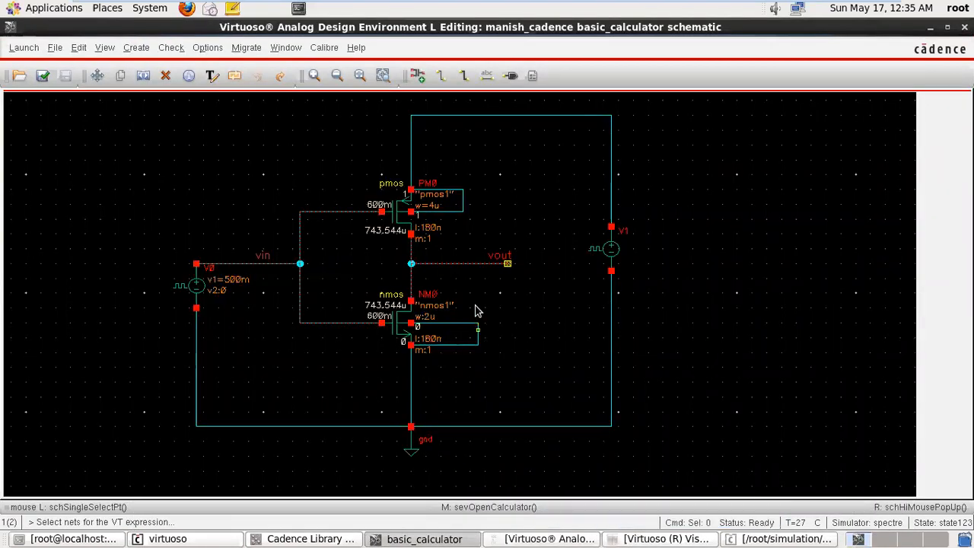
{"action": "left_click", "coordinate": [462, 265]}
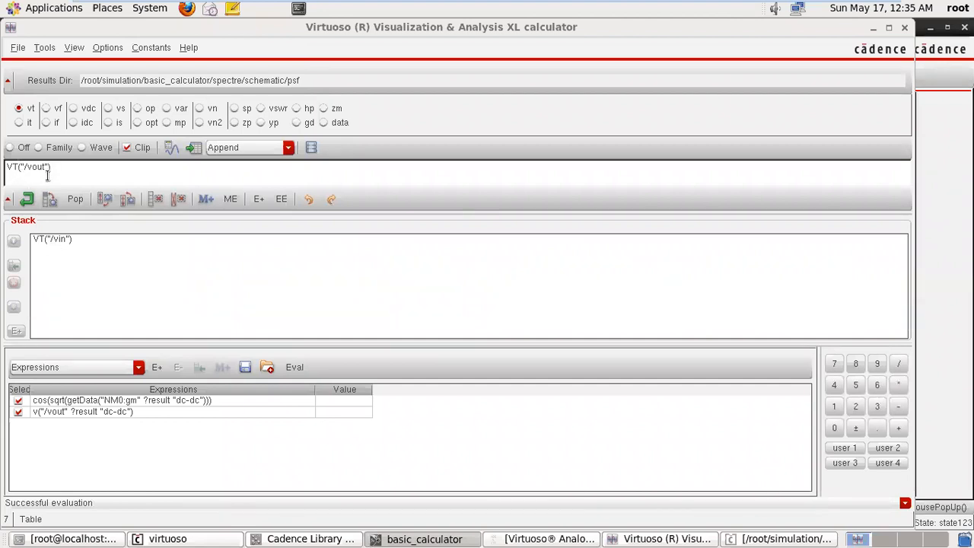
{"action": "left_click", "coordinate": [170, 149]}
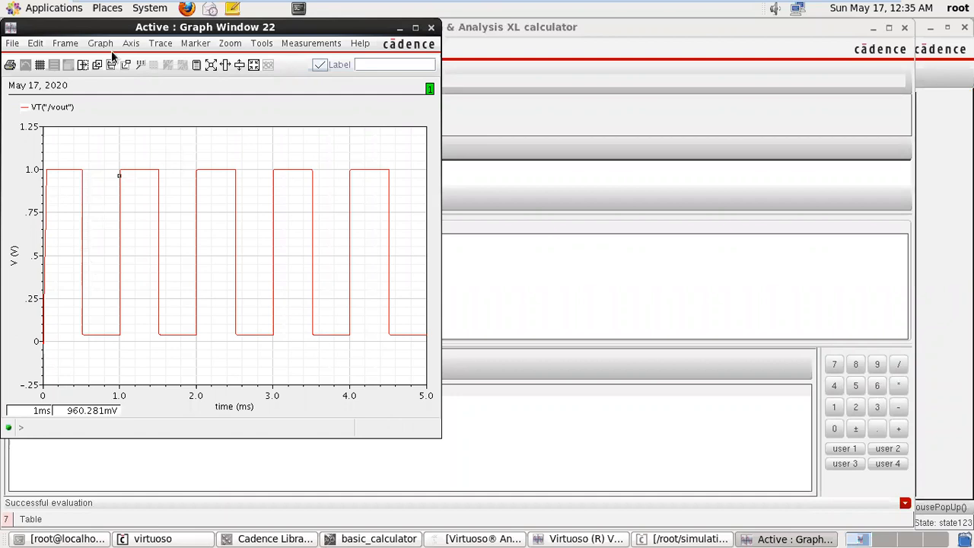
{"action": "left_click", "coordinate": [135, 43]}
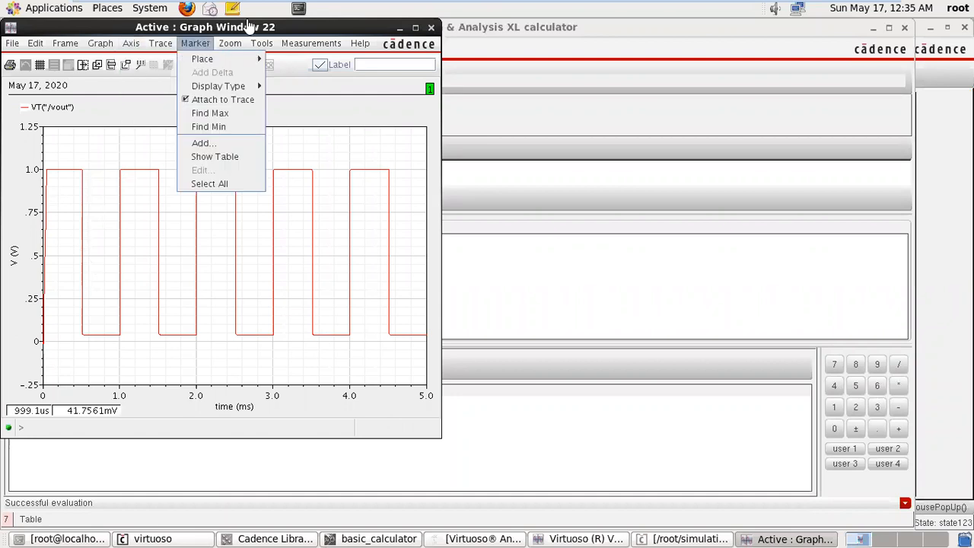
{"action": "left_click", "coordinate": [397, 33]}
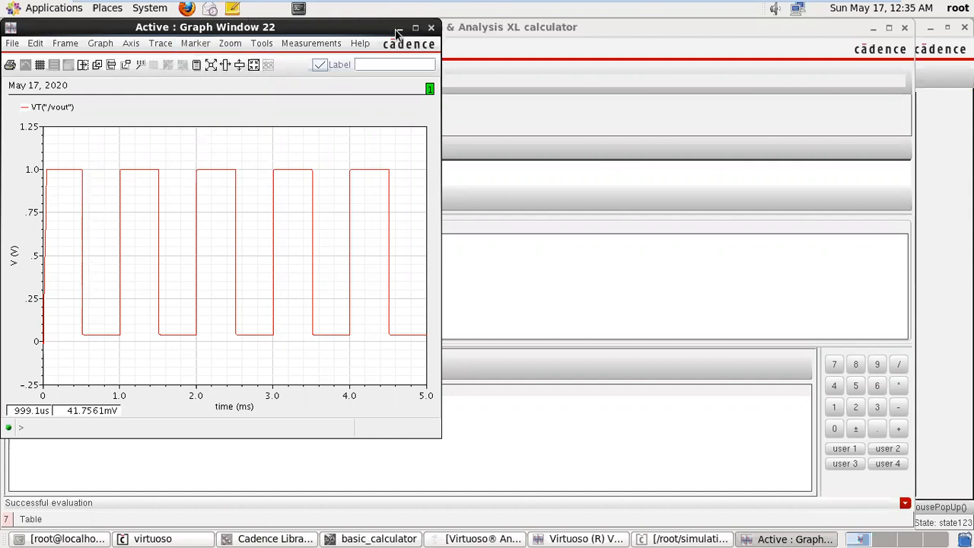
{"action": "left_click", "coordinate": [396, 30]}
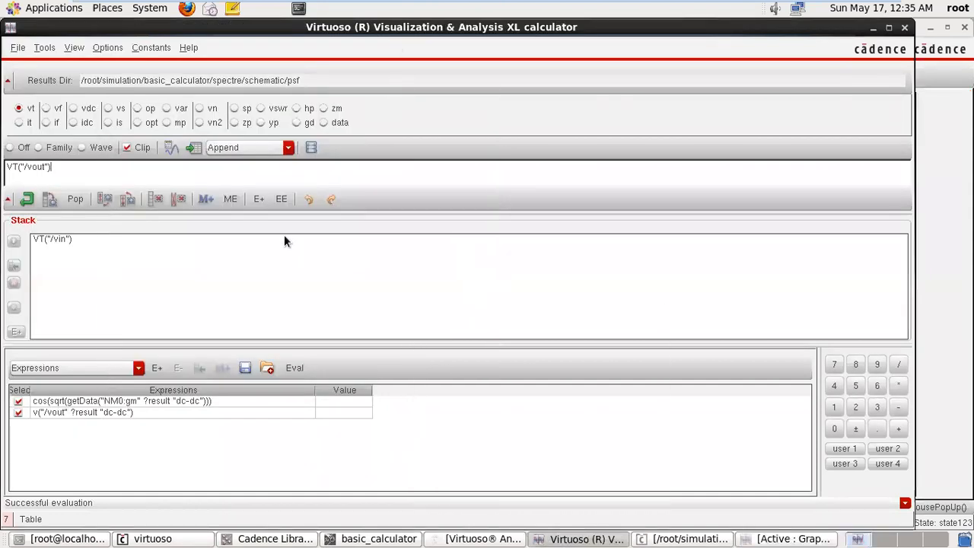
Step: Exchange the calculator's buffer with the stack to bring back VT("/vin"), and append it to the existing VT("/vout") graph
{"action": "left_click", "coordinate": [50, 199]}
{"action": "left_click", "coordinate": [166, 148]}
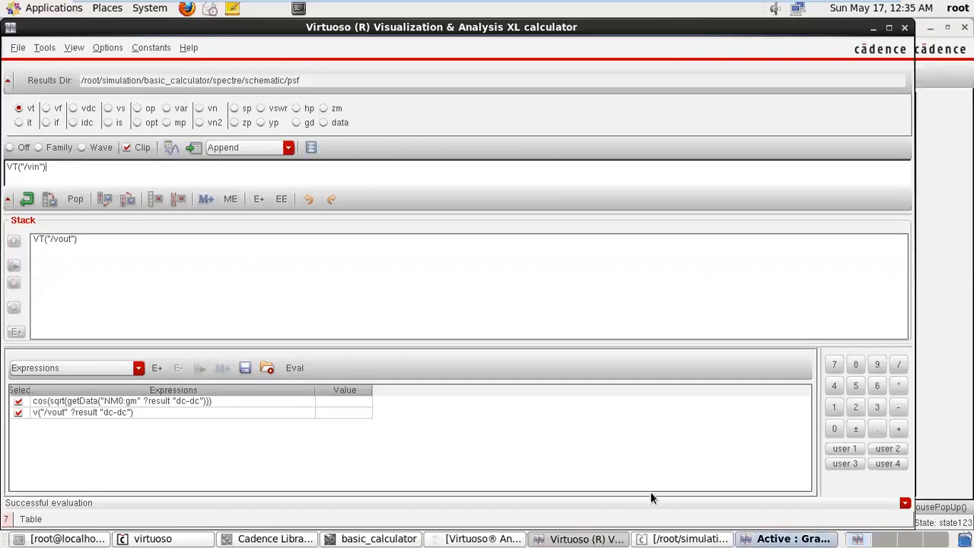
{"action": "left_click", "coordinate": [770, 539]}
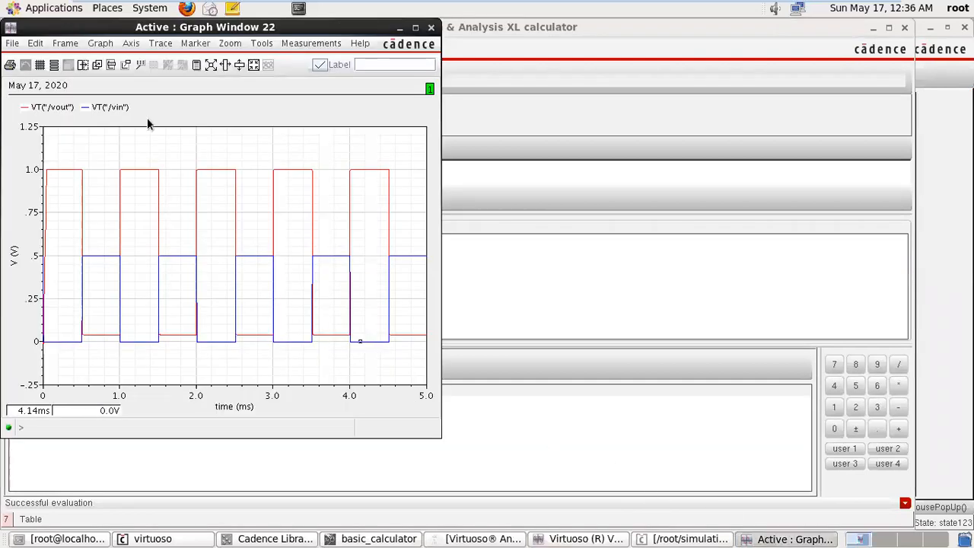
Step: Split the VT("/vout") and VT("/vin") traces into separate strips, and minimize the graph window
{"action": "left_click", "coordinate": [131, 44]}
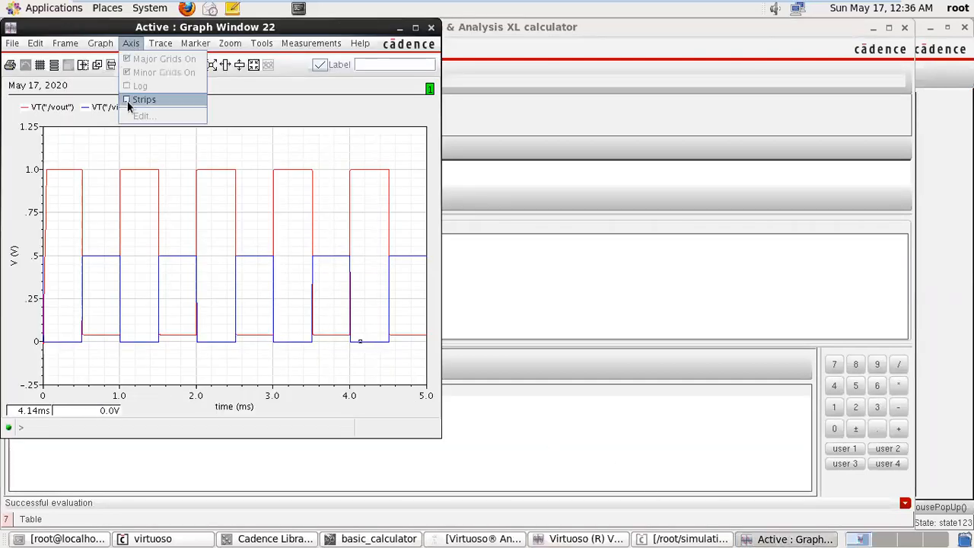
{"action": "left_click", "coordinate": [143, 100]}
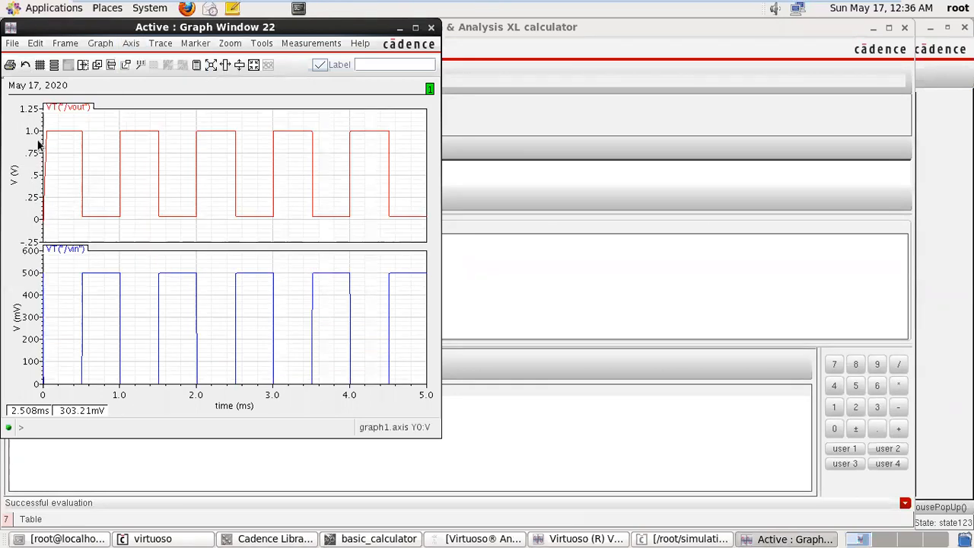
{"action": "left_click", "coordinate": [67, 131]}
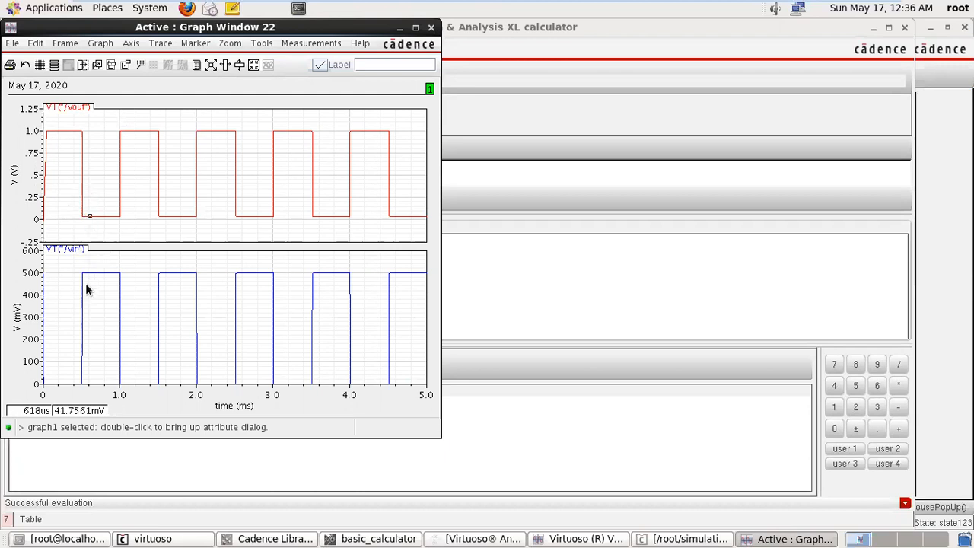
{"action": "left_click", "coordinate": [411, 60]}
{"action": "left_click", "coordinate": [399, 29]}
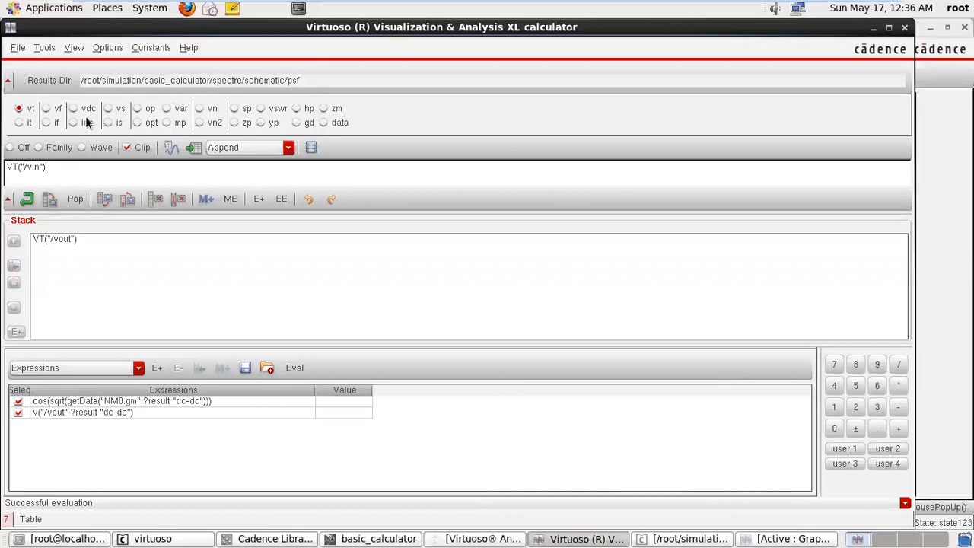
Step: Create an it expression from PM0's source terminal in the schematic, append it to the transient graph, and close the graph window
{"action": "left_click", "coordinate": [19, 124]}
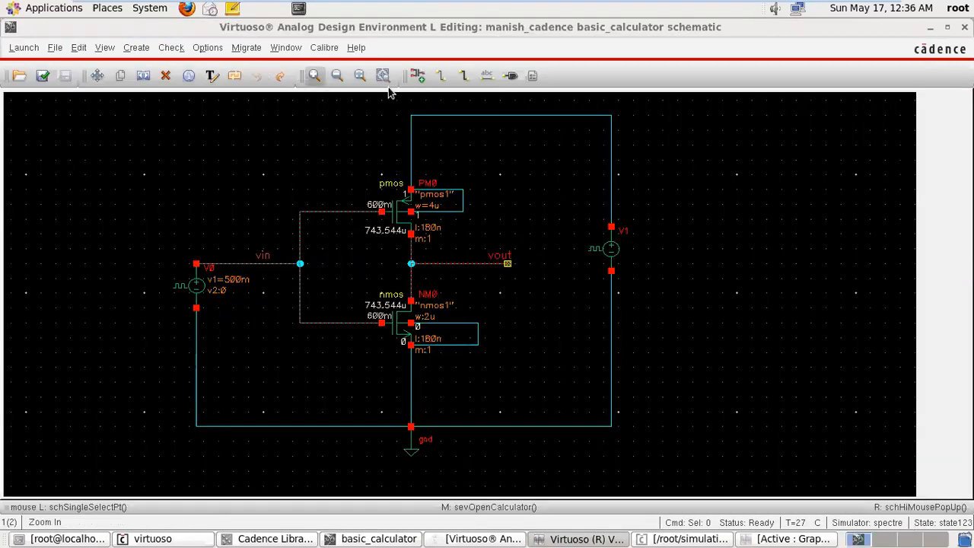
{"action": "left_click", "coordinate": [409, 192]}
{"action": "left_click", "coordinate": [409, 192]}
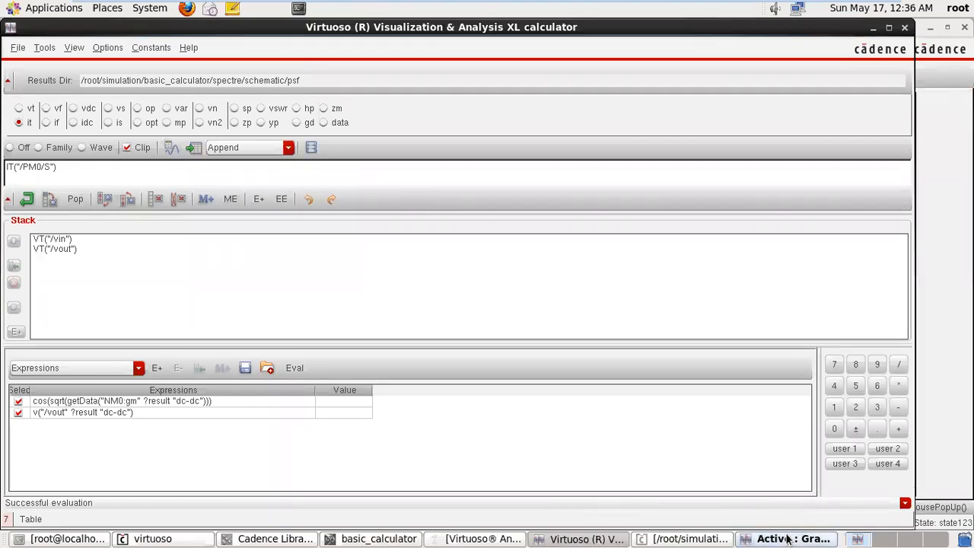
{"action": "left_click", "coordinate": [810, 537]}
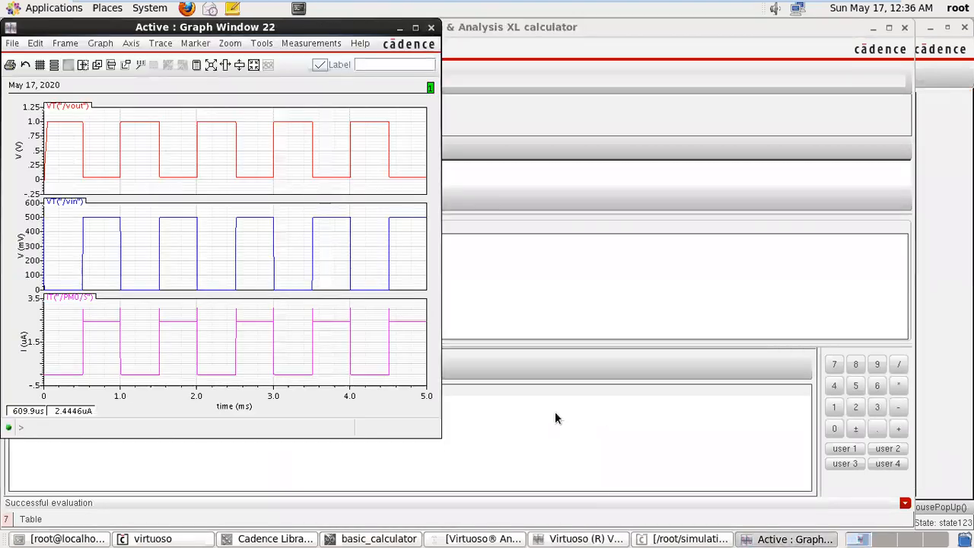
{"action": "left_click", "coordinate": [82, 337]}
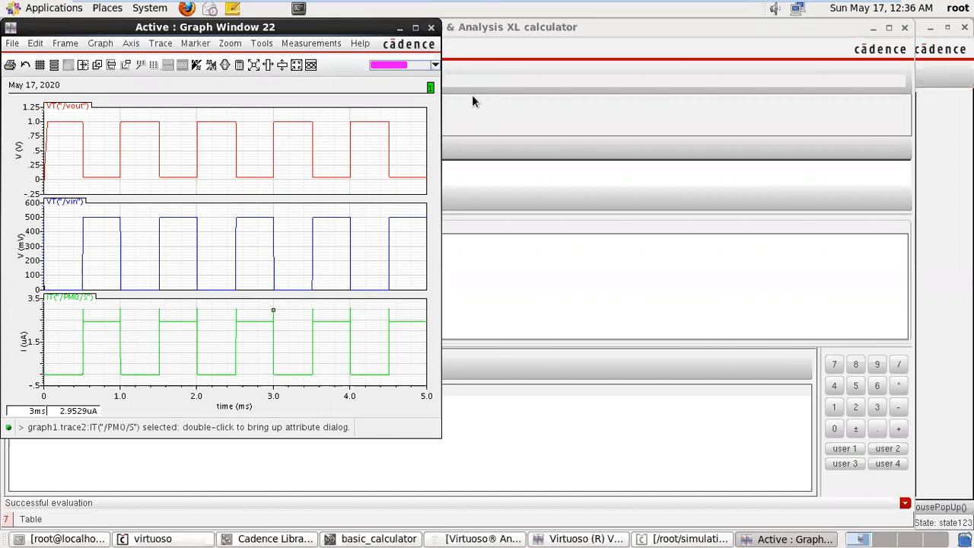
{"action": "left_click", "coordinate": [431, 29]}
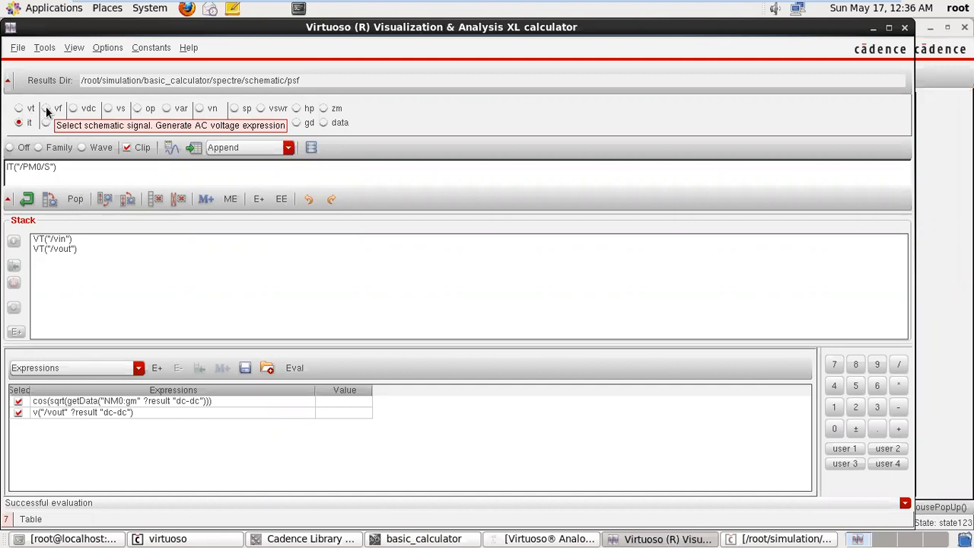
Step: Clear the calculator's buffer and stack, then plot a vf expression for the schematic's vin net and minimize the graph window
{"action": "left_click", "coordinate": [180, 197]}
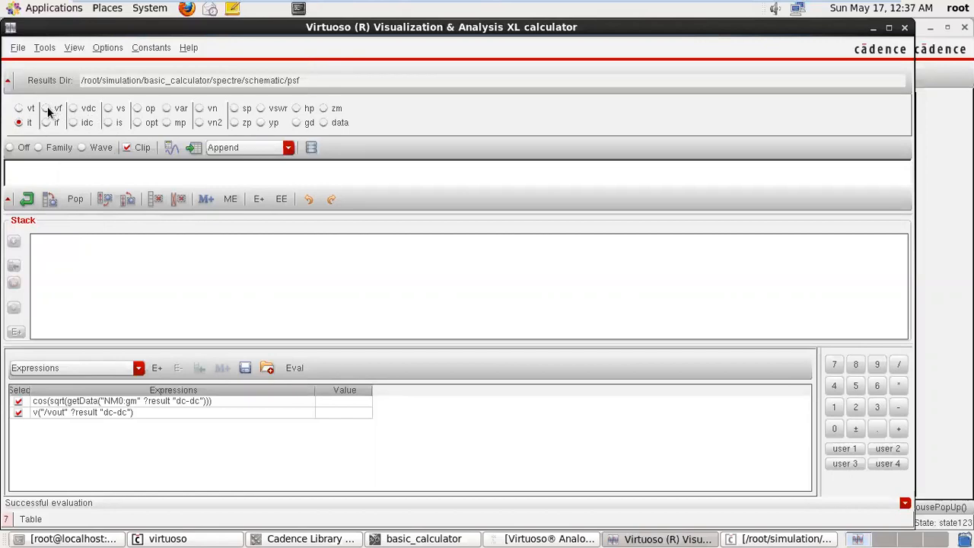
{"action": "left_click", "coordinate": [47, 109]}
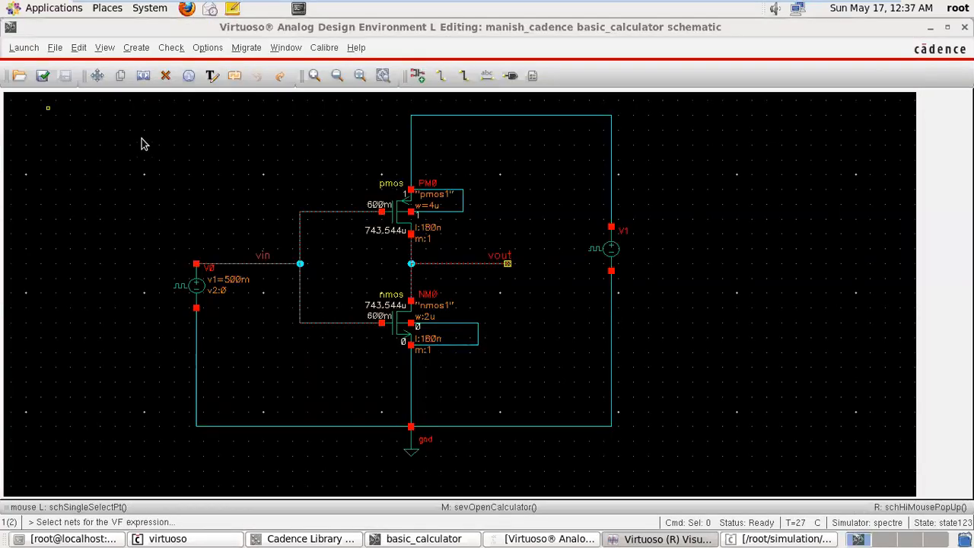
{"action": "left_click", "coordinate": [243, 265]}
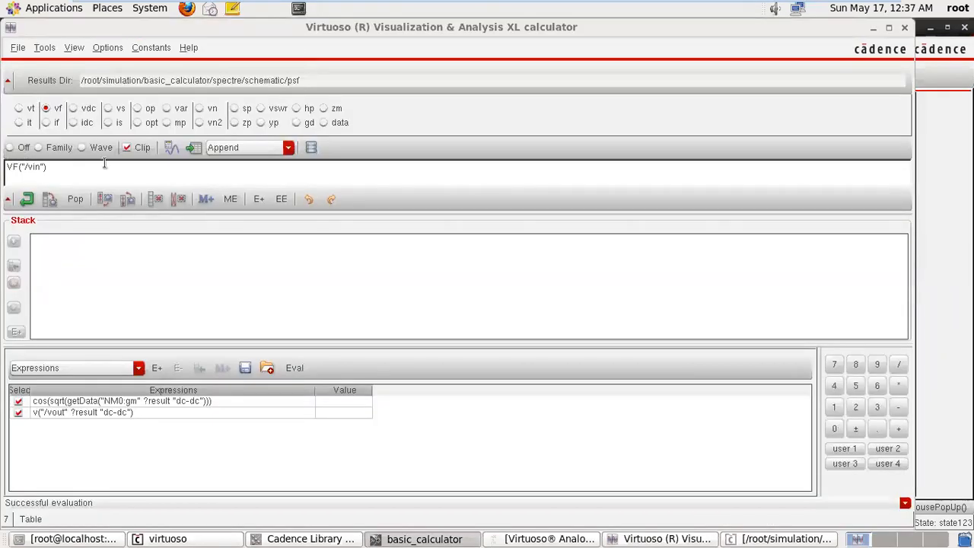
{"action": "left_click", "coordinate": [169, 147]}
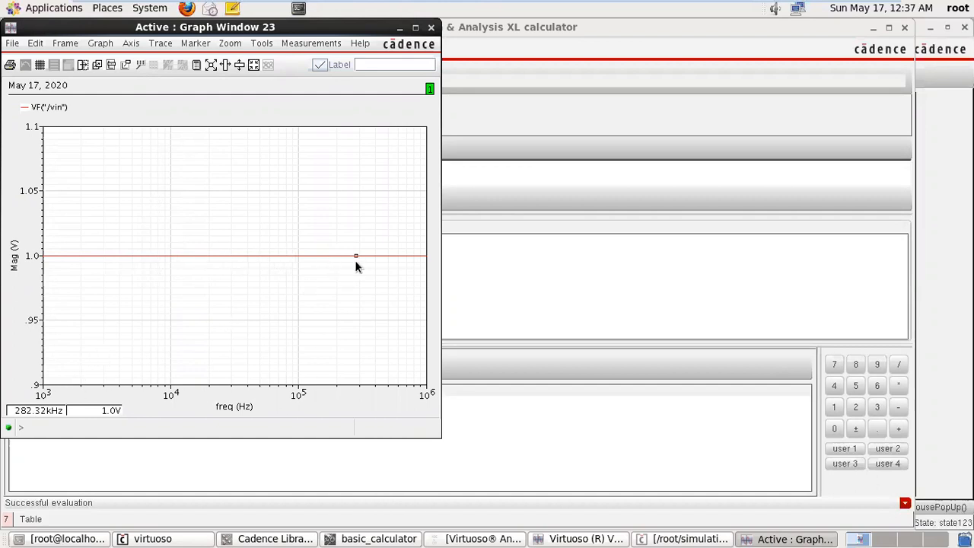
{"action": "left_click", "coordinate": [400, 27]}
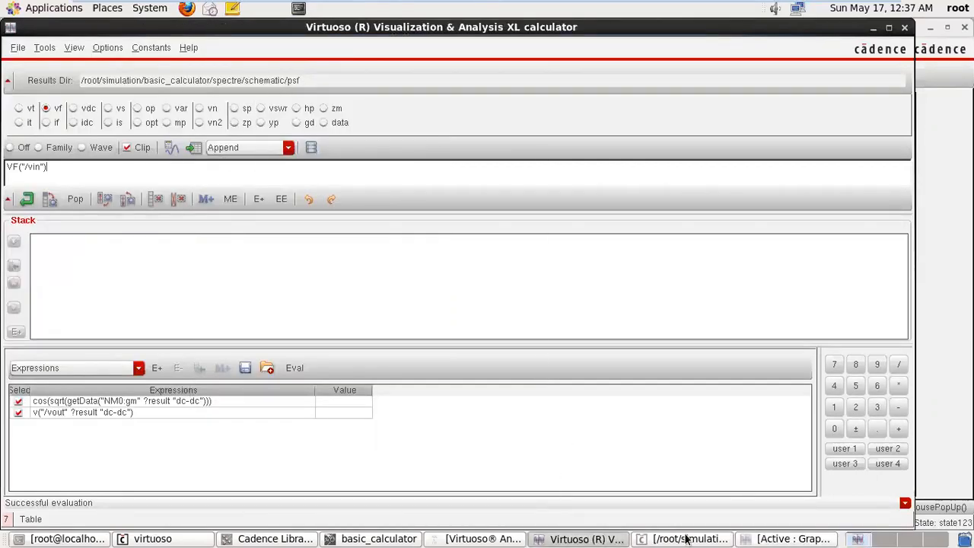
Step: Create a vf expression from the schematic's vout net, and append it to the VF("/vin") graph
{"action": "left_click", "coordinate": [662, 538]}
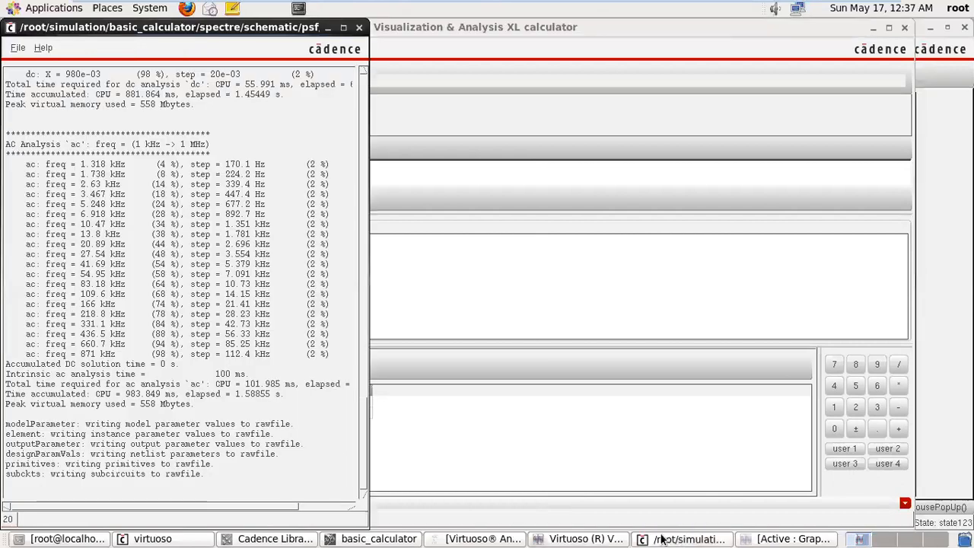
{"action": "left_click", "coordinate": [579, 539]}
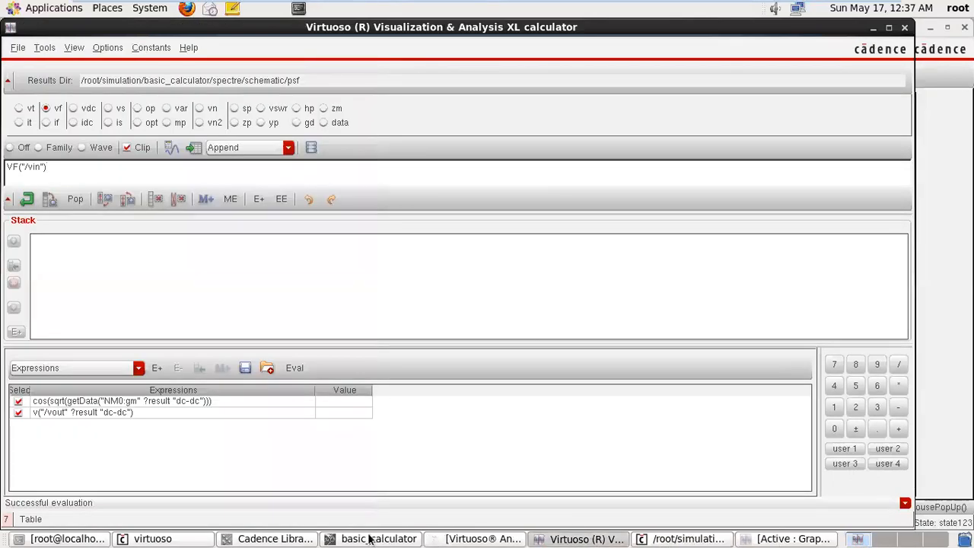
{"action": "left_click", "coordinate": [371, 538]}
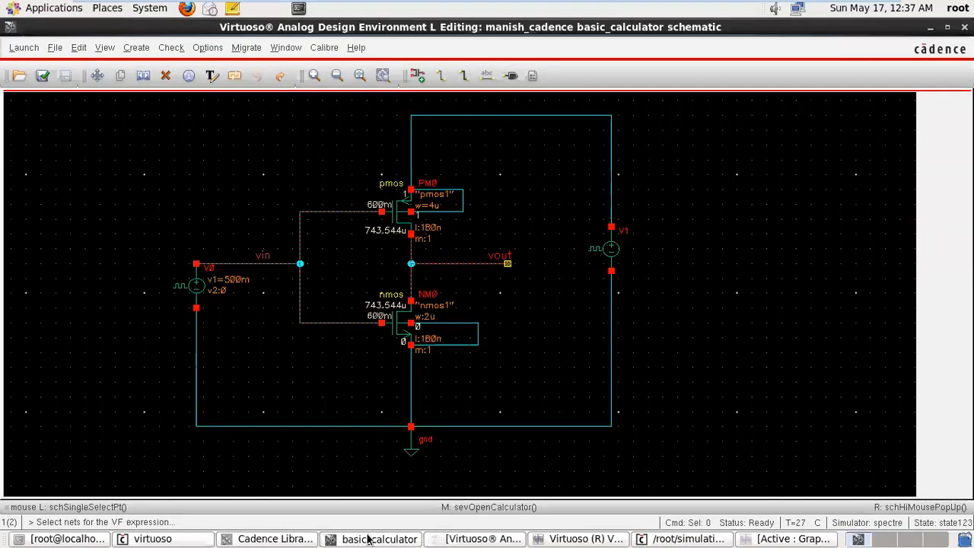
{"action": "left_click", "coordinate": [457, 263]}
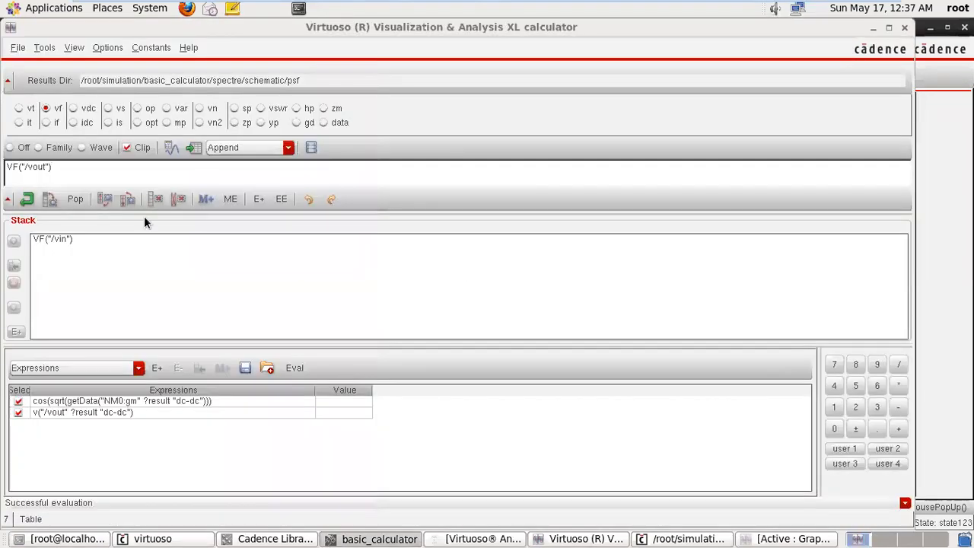
{"action": "left_click", "coordinate": [171, 152]}
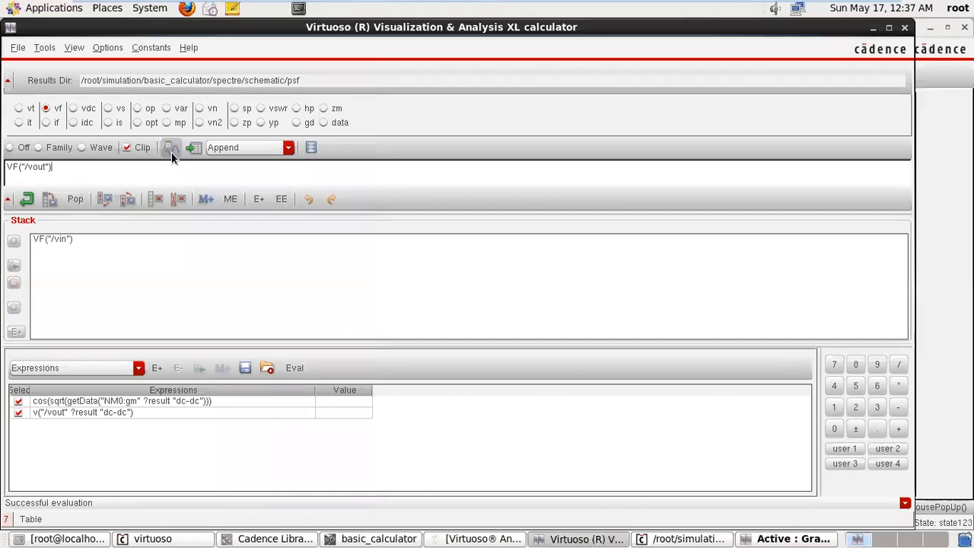
Step: Split the VF("/vin") and VF("/vout") traces into separate strips, and minimize the graph window
{"action": "left_click", "coordinate": [771, 539]}
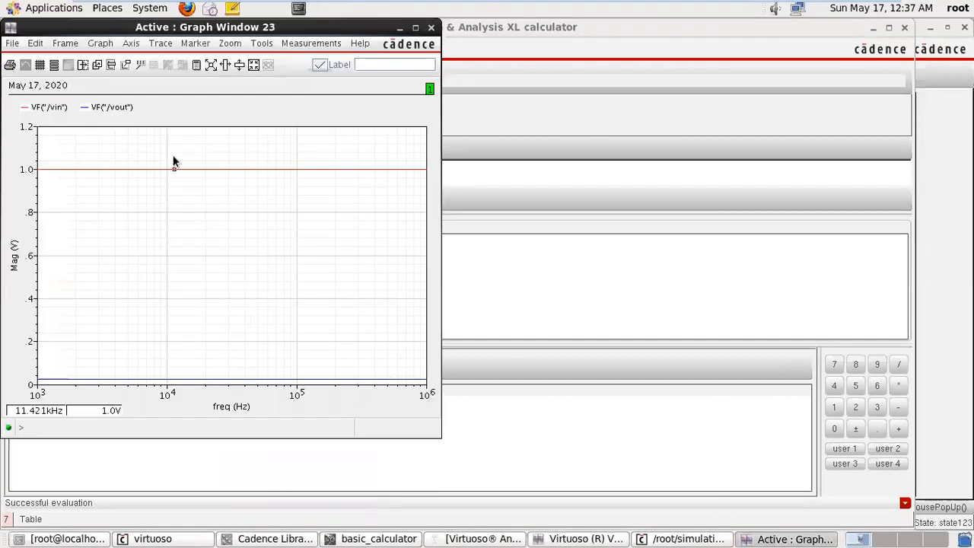
{"action": "left_click", "coordinate": [131, 43]}
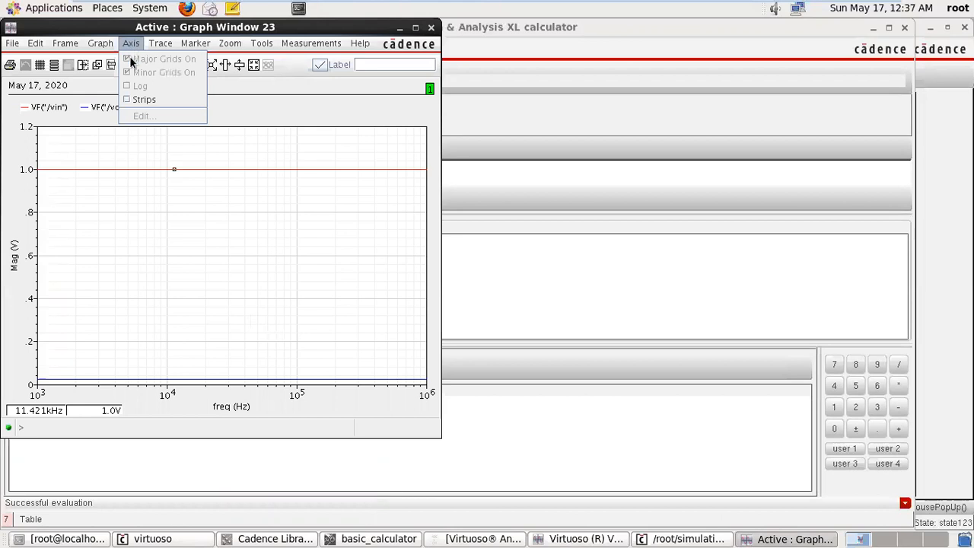
{"action": "left_click", "coordinate": [134, 100]}
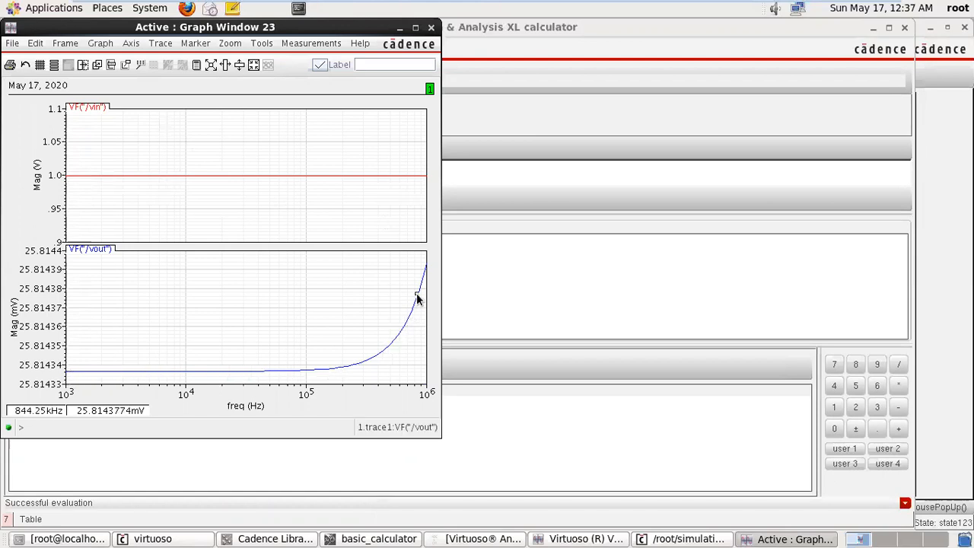
{"action": "left_click", "coordinate": [400, 27]}
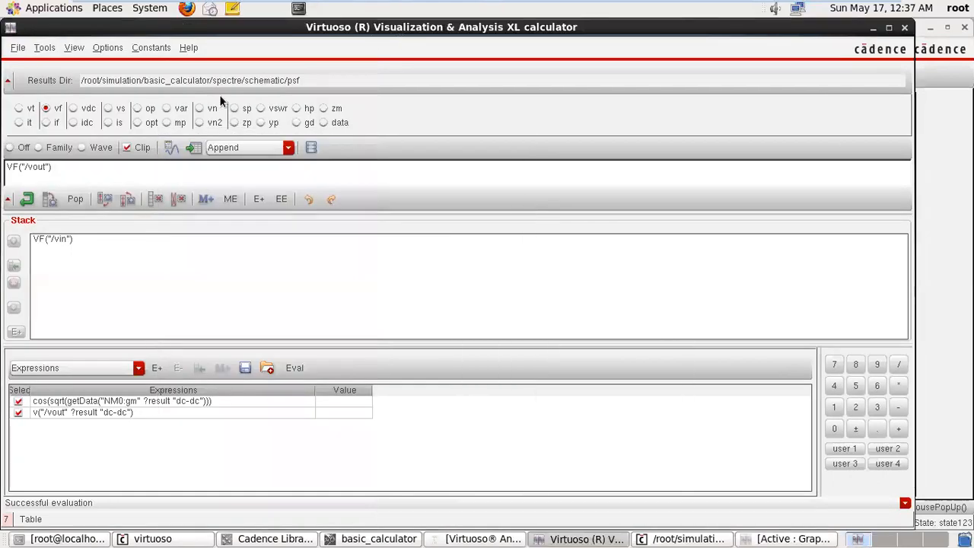
Step: Create an if expression from PM0's source terminal in the schematic, append it to the AC graph, and close the graph window
{"action": "left_click", "coordinate": [46, 123]}
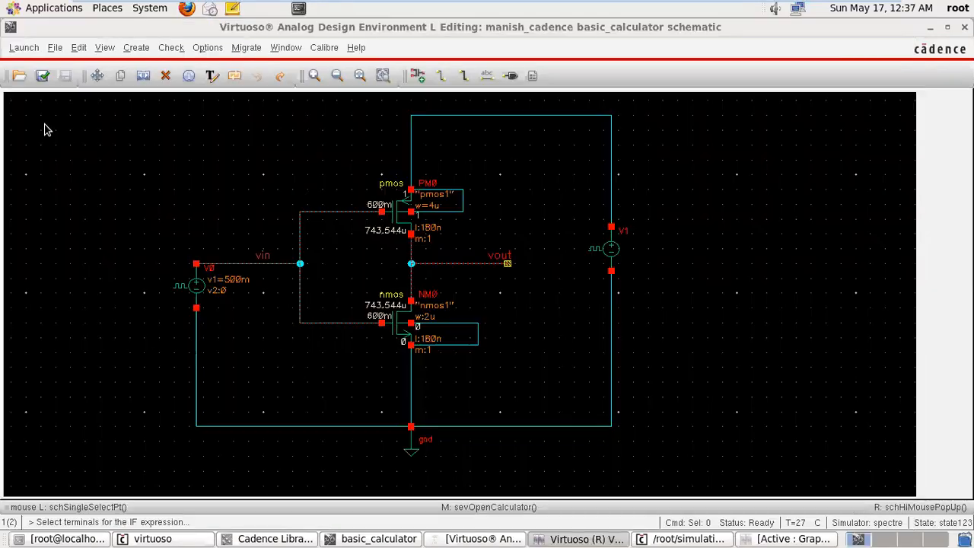
{"action": "left_click", "coordinate": [414, 185]}
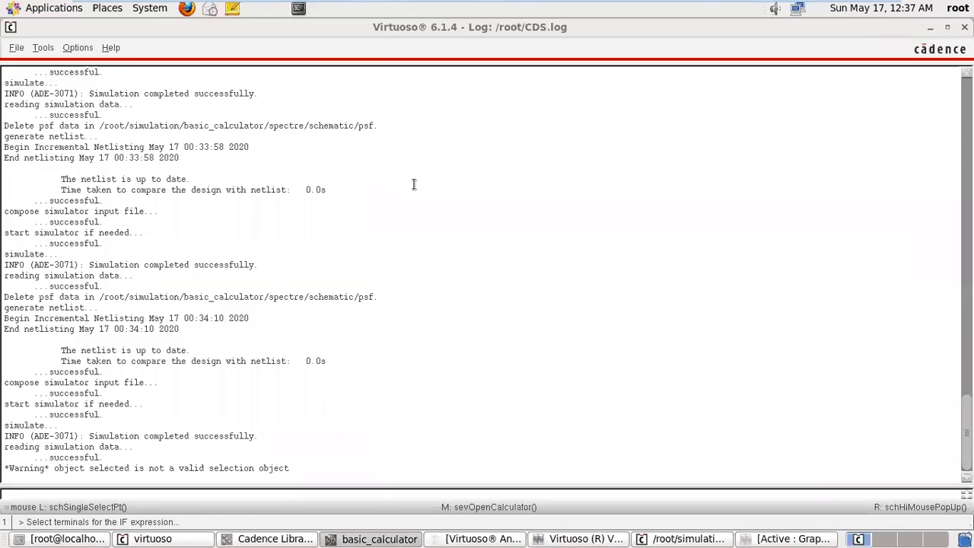
{"action": "left_click", "coordinate": [930, 27]}
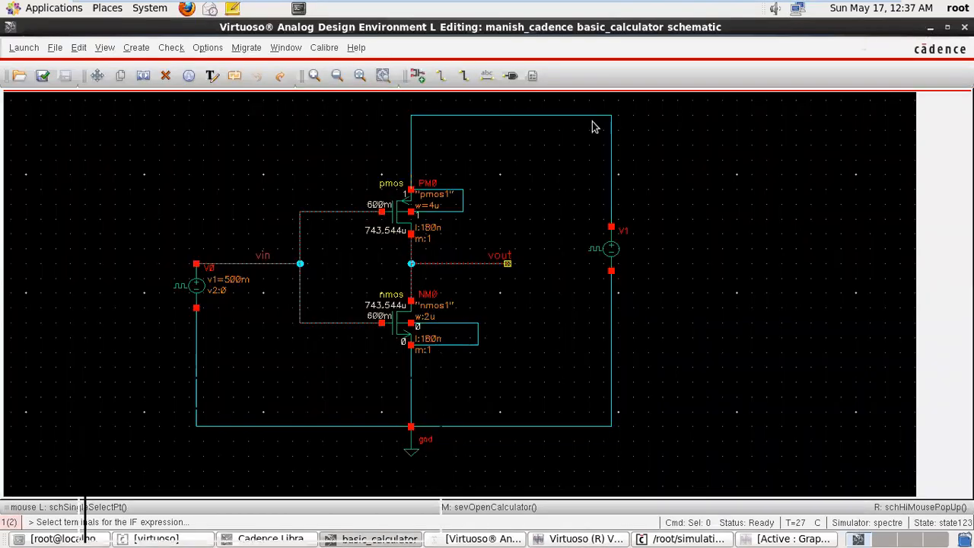
{"action": "left_click", "coordinate": [409, 190]}
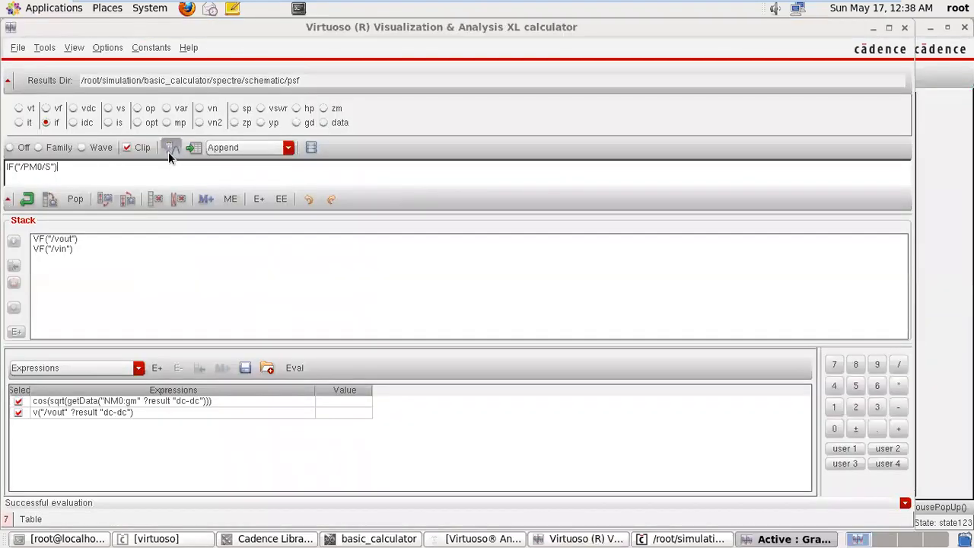
{"action": "left_click", "coordinate": [783, 539]}
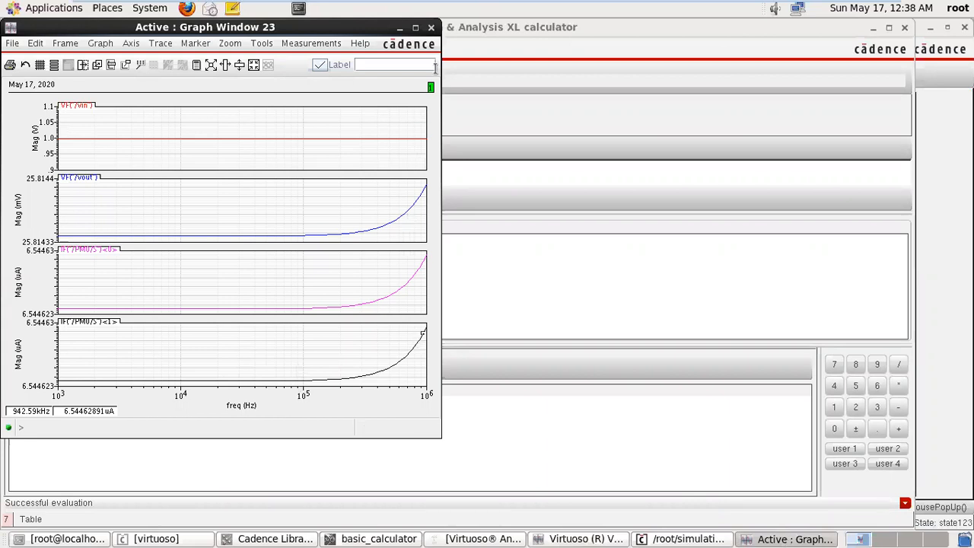
{"action": "left_click", "coordinate": [432, 28]}
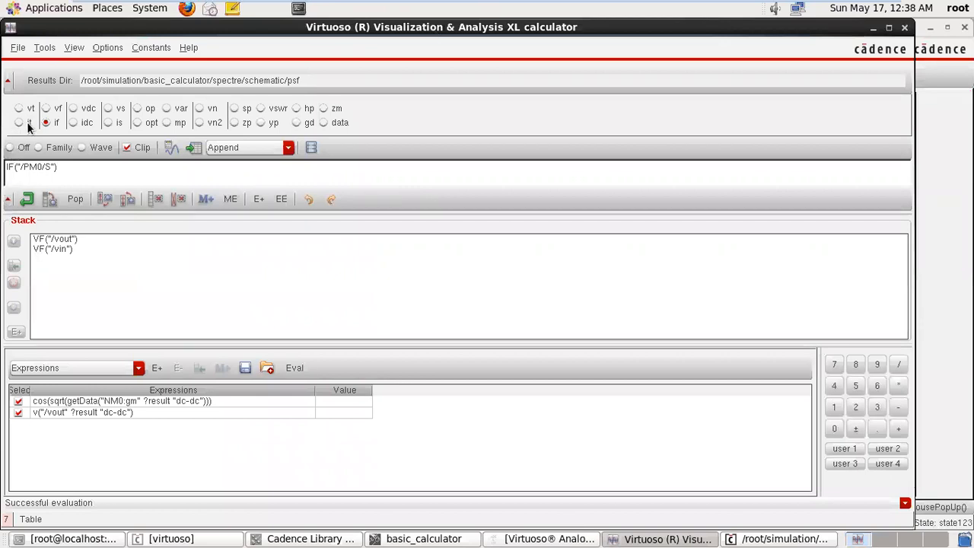
Step: Create a vdc expression from the schematic's vin net, and evaluate it in the calculator
{"action": "left_click", "coordinate": [73, 111]}
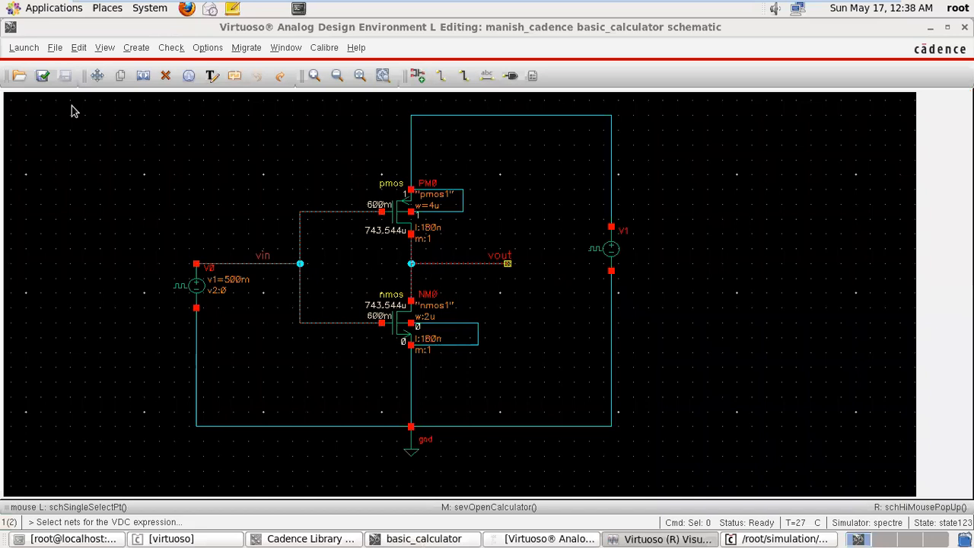
{"action": "left_click", "coordinate": [239, 266]}
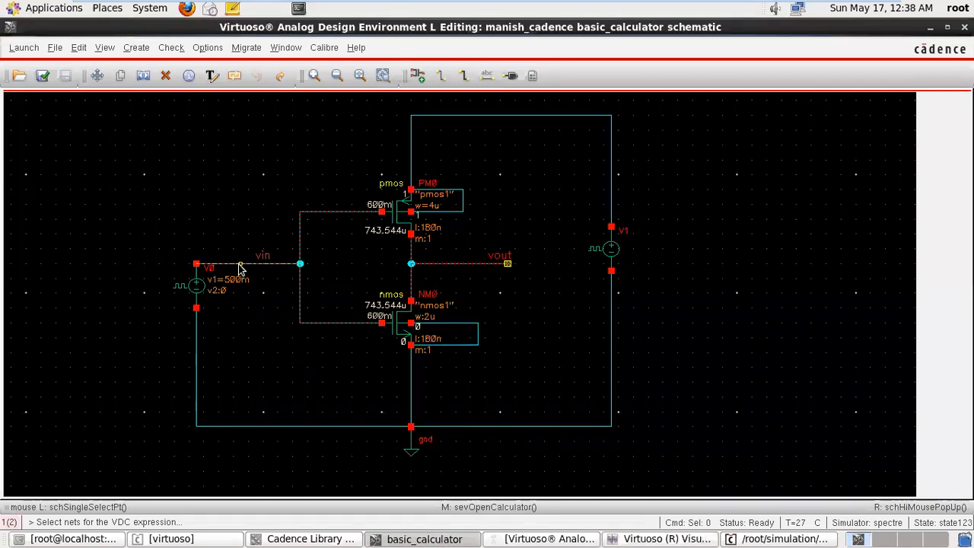
{"action": "left_click", "coordinate": [238, 263]}
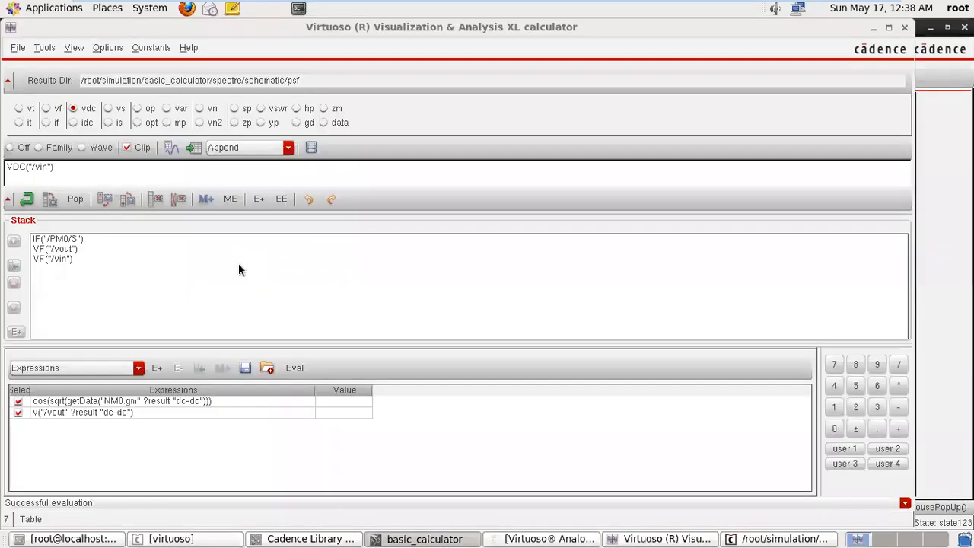
{"action": "left_click", "coordinate": [163, 151]}
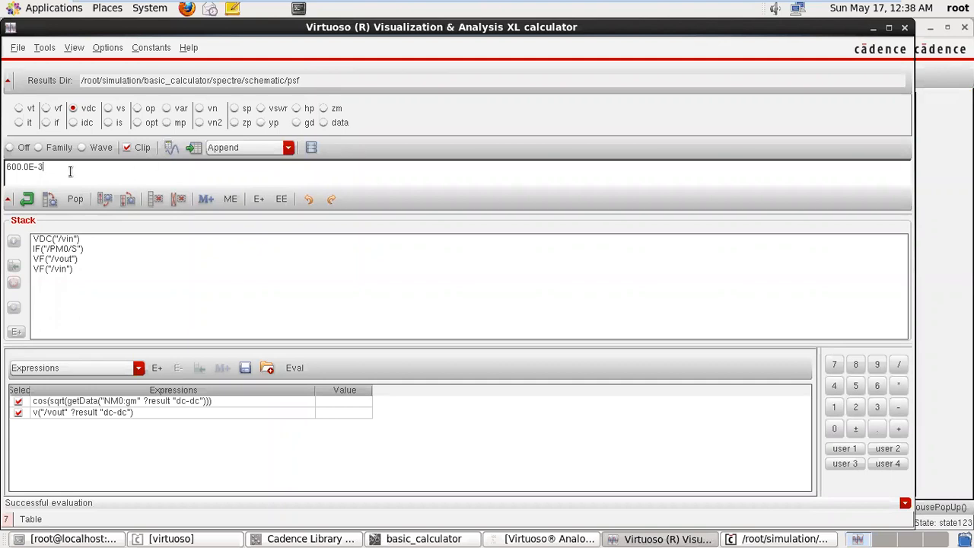
Step: Create an idc expression from PM0's source terminal in the schematic, and evaluate it in the calculator
{"action": "left_click_drag", "start_coordinate": [54, 168], "coordinate": [5, 171]}
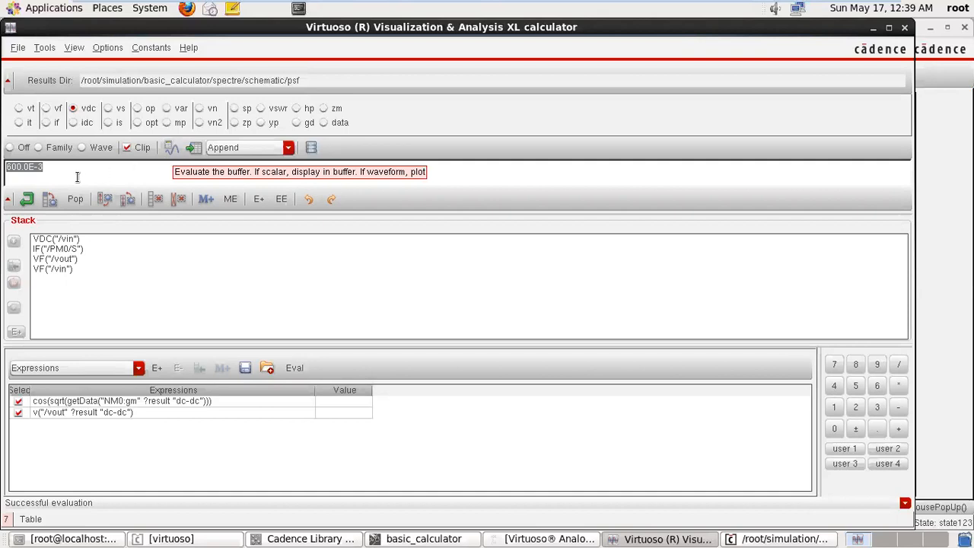
{"action": "left_click", "coordinate": [46, 176]}
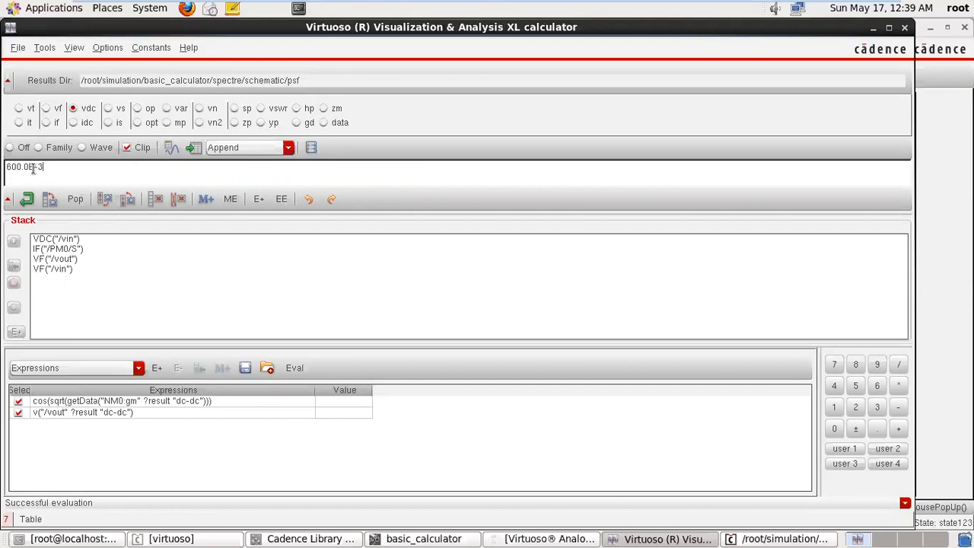
{"action": "left_click", "coordinate": [73, 122]}
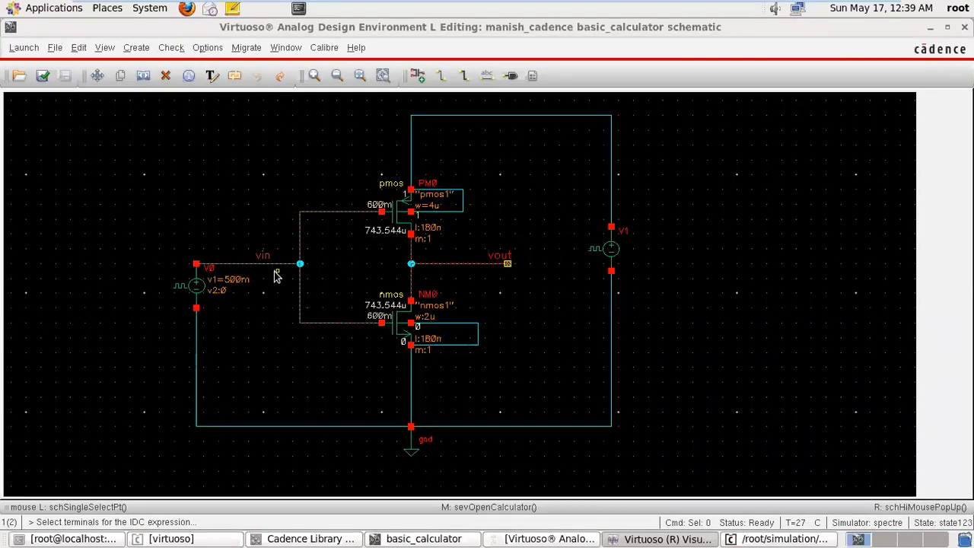
{"action": "left_click", "coordinate": [411, 190]}
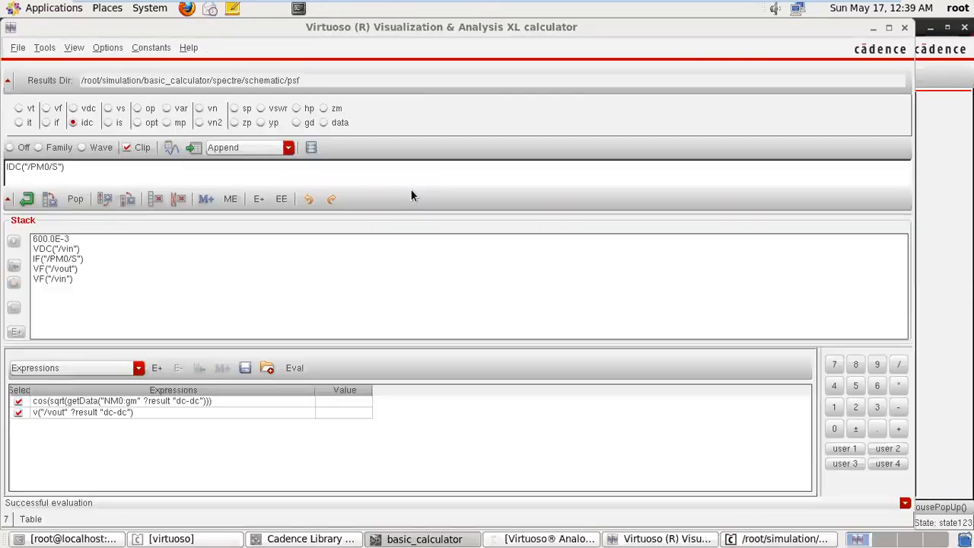
{"action": "left_click", "coordinate": [169, 148]}
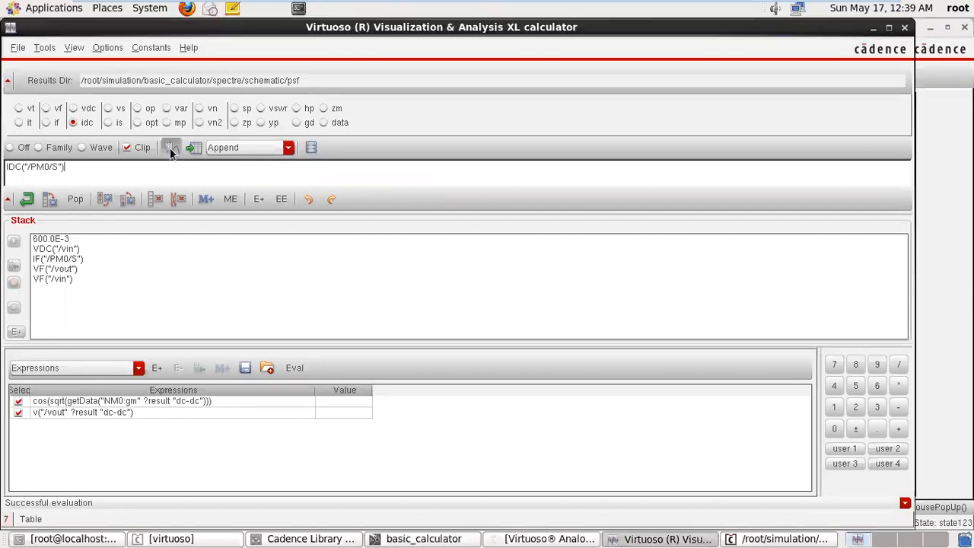
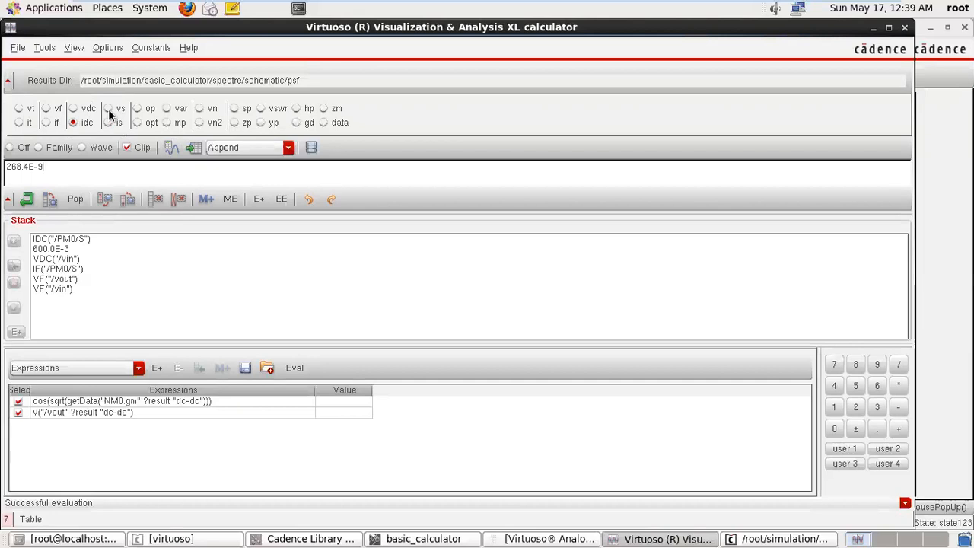
Step: Create a vs expression from the schematic's vin net, plot its DC sweep, and close the graph window
{"action": "left_click", "coordinate": [109, 114]}
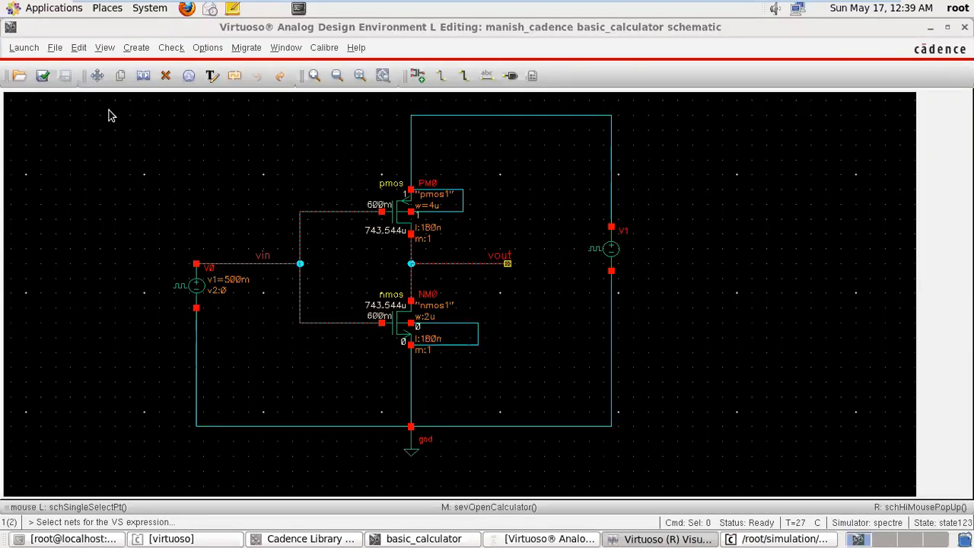
{"action": "left_click", "coordinate": [266, 266]}
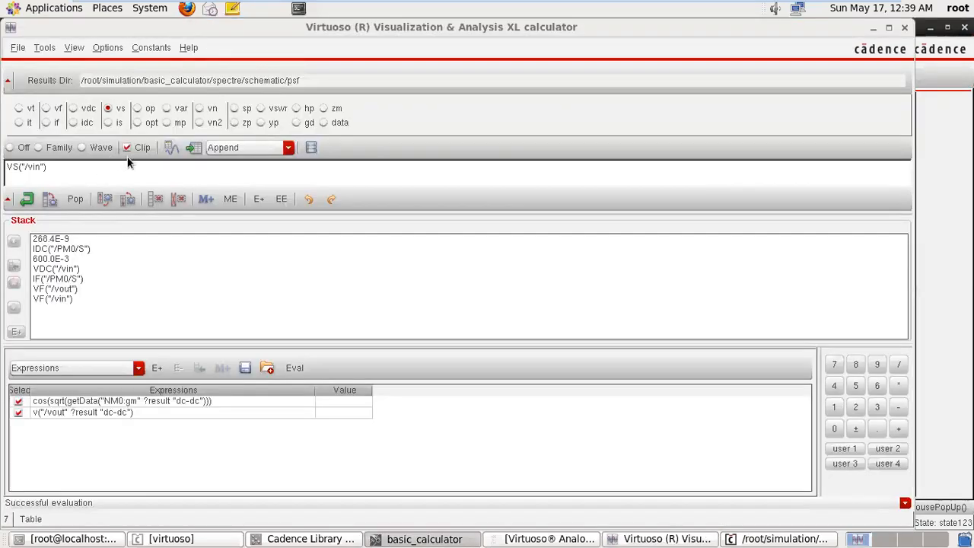
{"action": "left_click", "coordinate": [170, 148]}
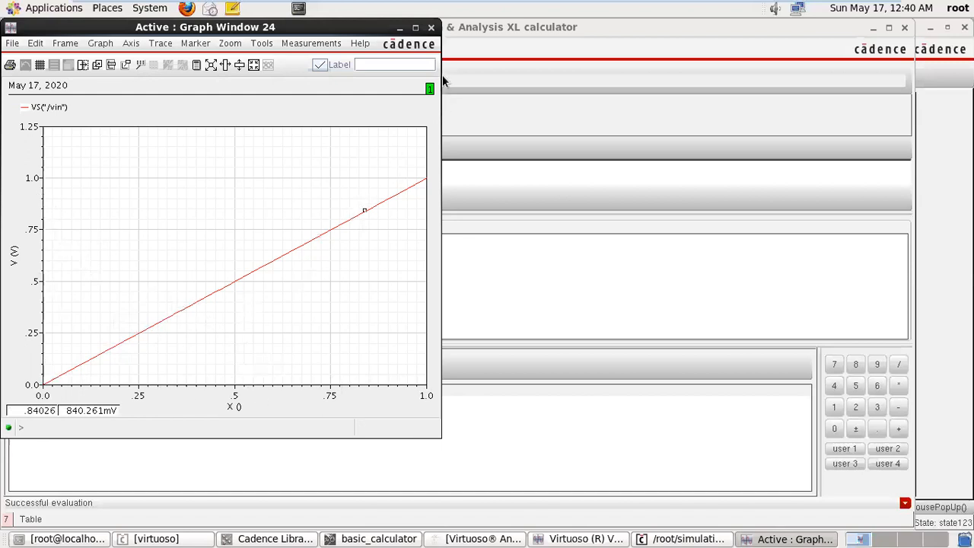
{"action": "left_click", "coordinate": [431, 27]}
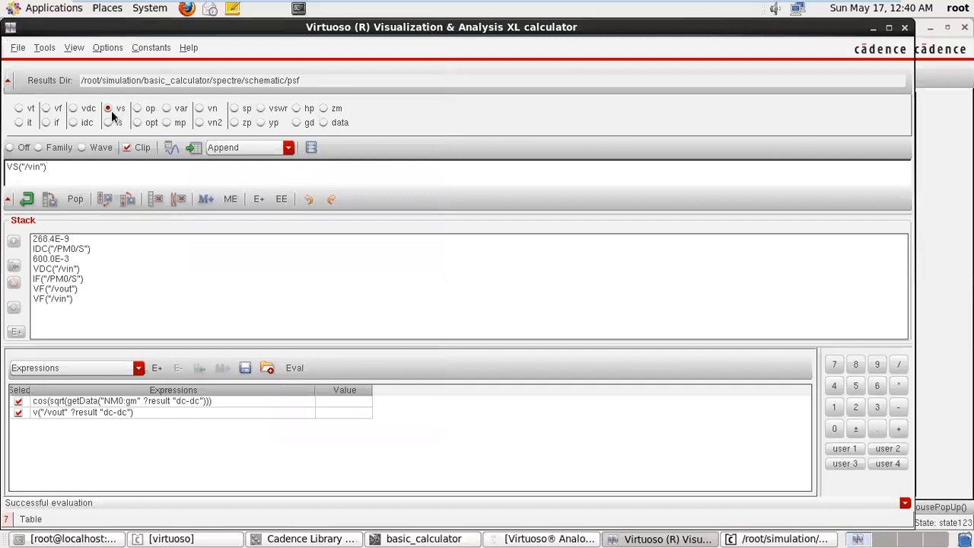
Step: Create a vs expression from the supply net joining PM0's source to V1, plot it, and close the graph window
{"action": "left_click", "coordinate": [430, 538]}
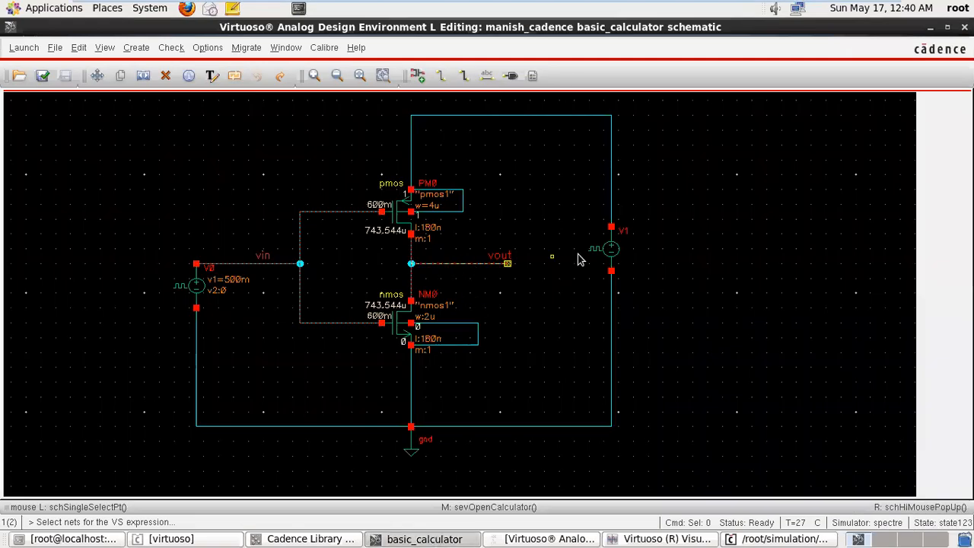
{"action": "left_click", "coordinate": [574, 118]}
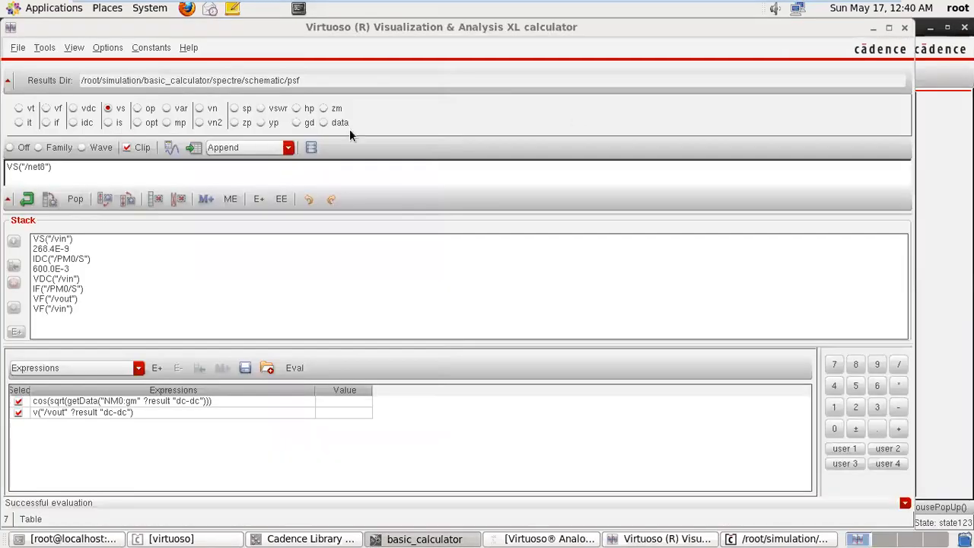
{"action": "left_click", "coordinate": [171, 149]}
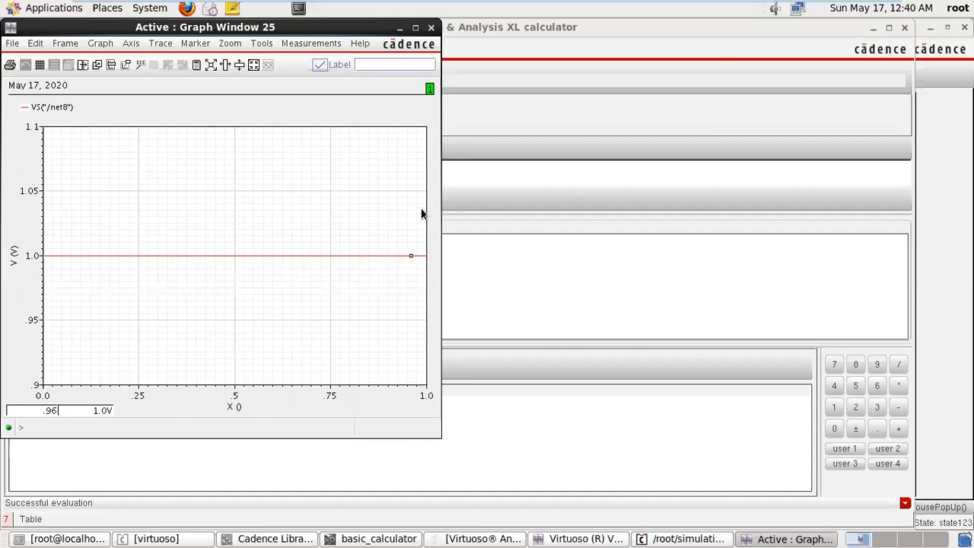
{"action": "left_click", "coordinate": [431, 28]}
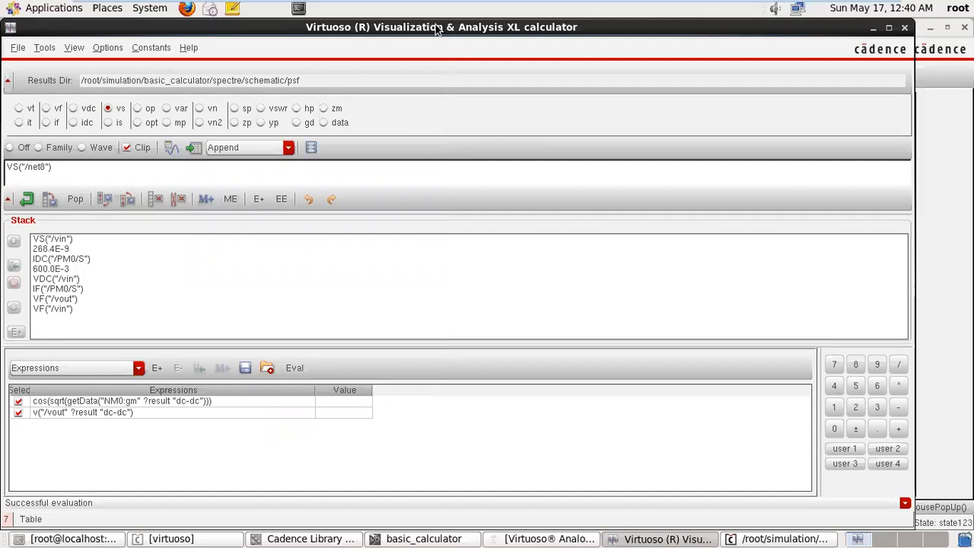
Step: Create an op expression for the id parameter of PM0, and evaluate it in the calculator
{"action": "left_click", "coordinate": [138, 109]}
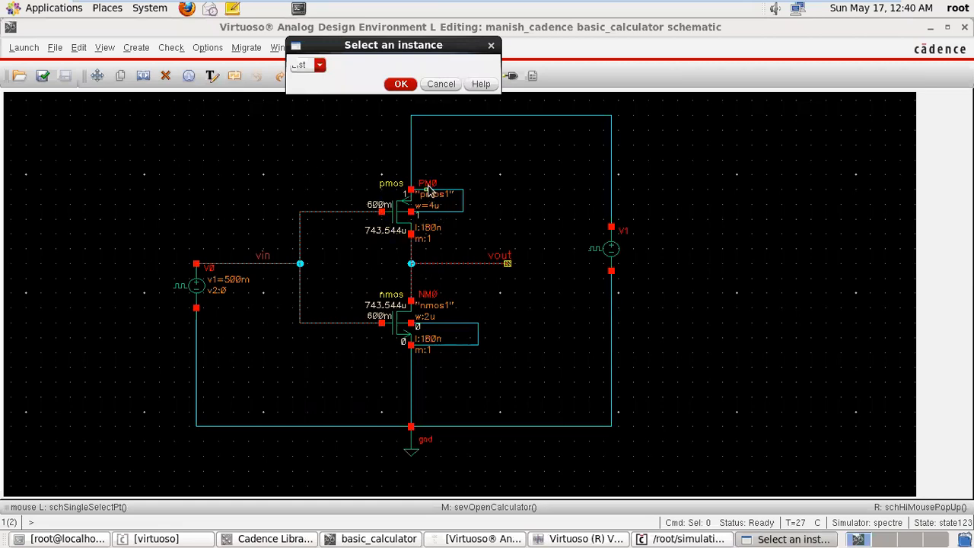
{"action": "left_click", "coordinate": [406, 218]}
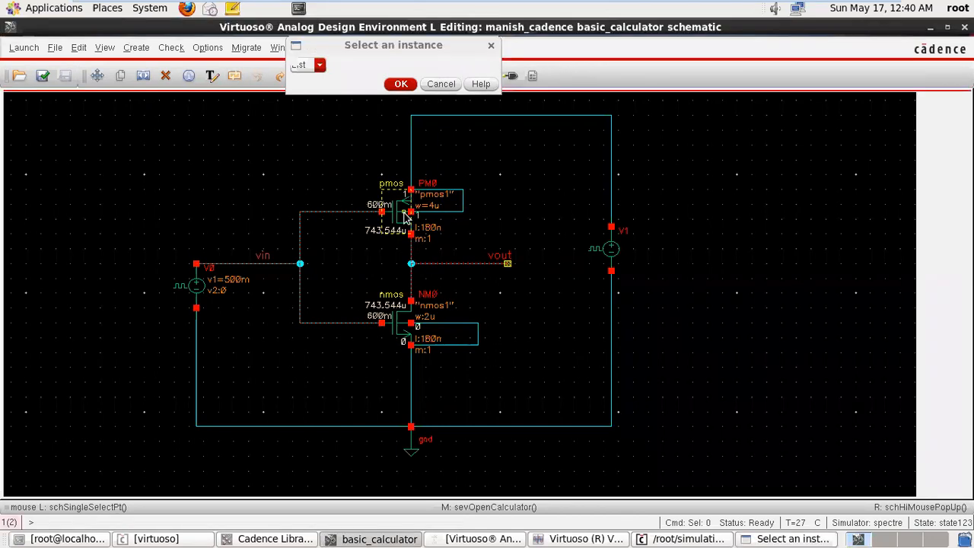
{"action": "left_click", "coordinate": [342, 67]}
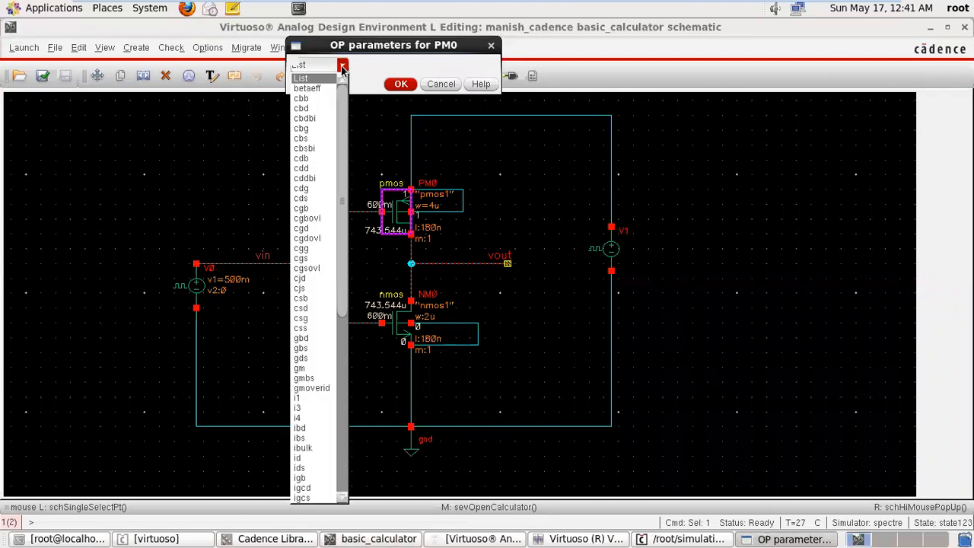
{"action": "left_click_drag", "start_coordinate": [341, 104], "coordinate": [340, 236]}
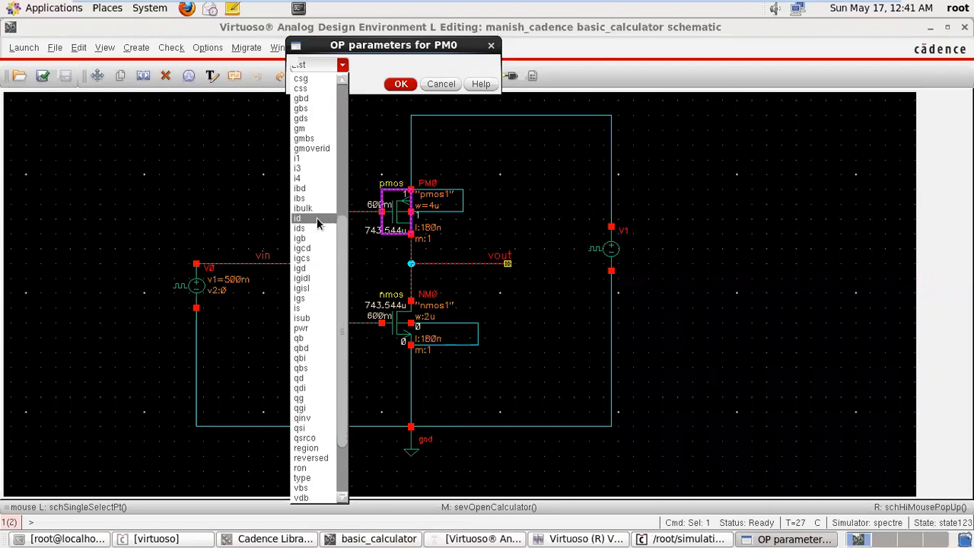
{"action": "left_click", "coordinate": [317, 218]}
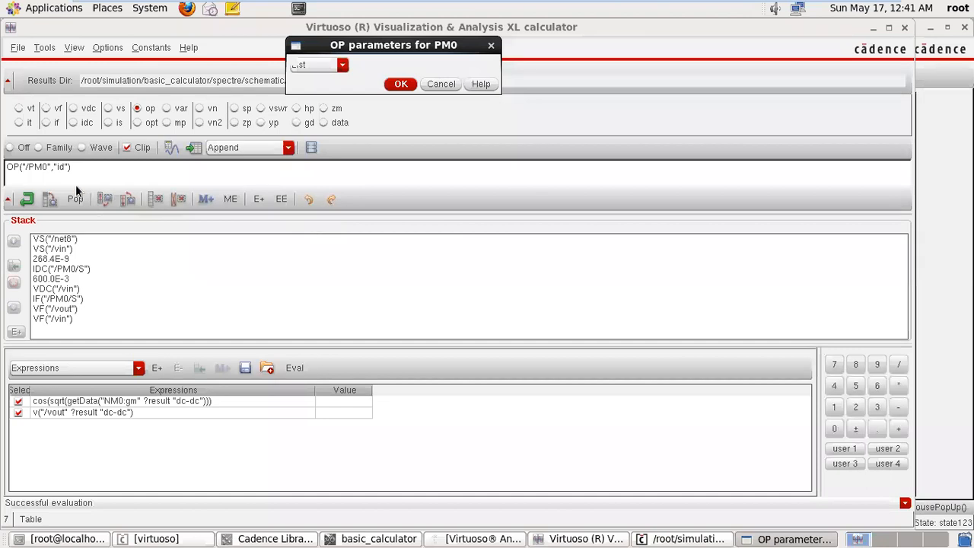
{"action": "left_click", "coordinate": [170, 151]}
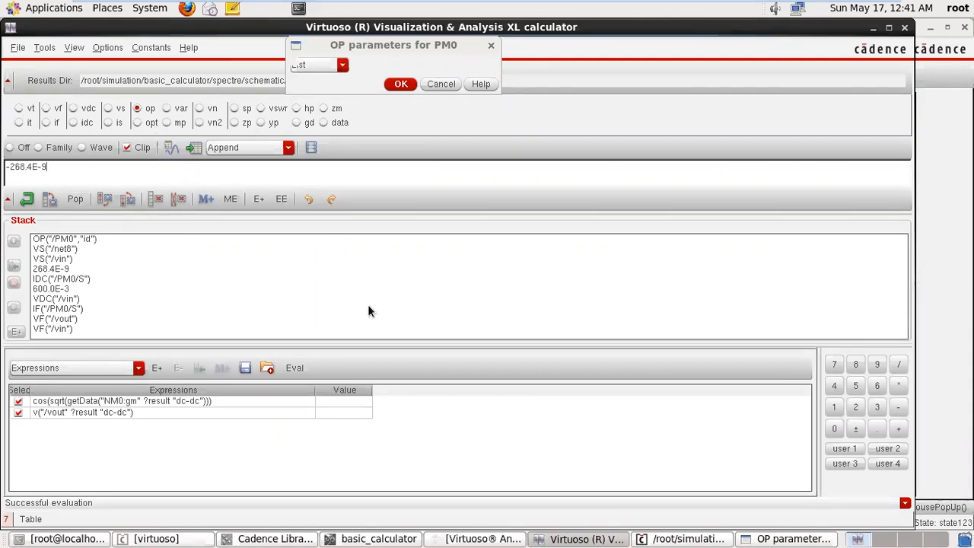
Step: Create an op expression for PM0's region parameter, and evaluate it in the calculator
{"action": "left_click", "coordinate": [417, 538]}
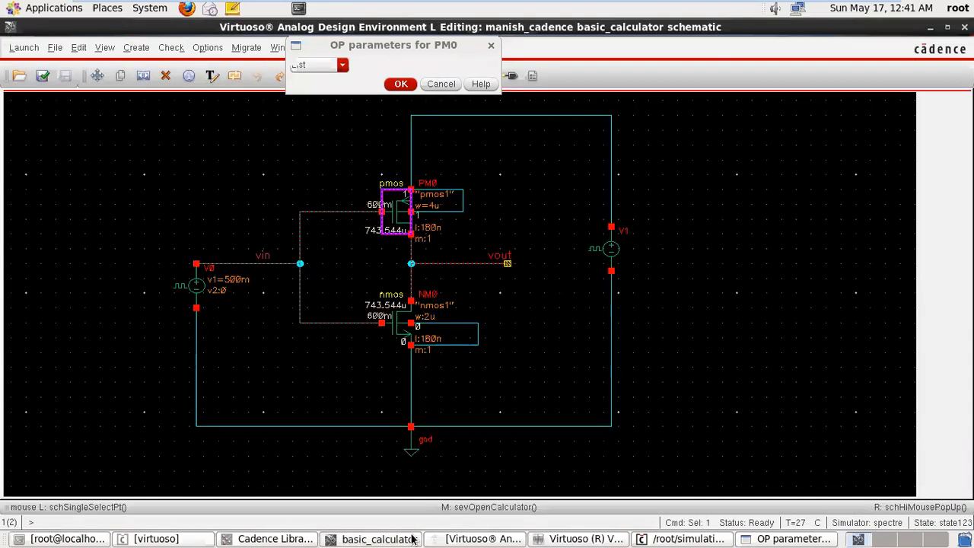
{"action": "left_click", "coordinate": [342, 64]}
{"action": "left_click_drag", "start_coordinate": [345, 274], "coordinate": [338, 391]}
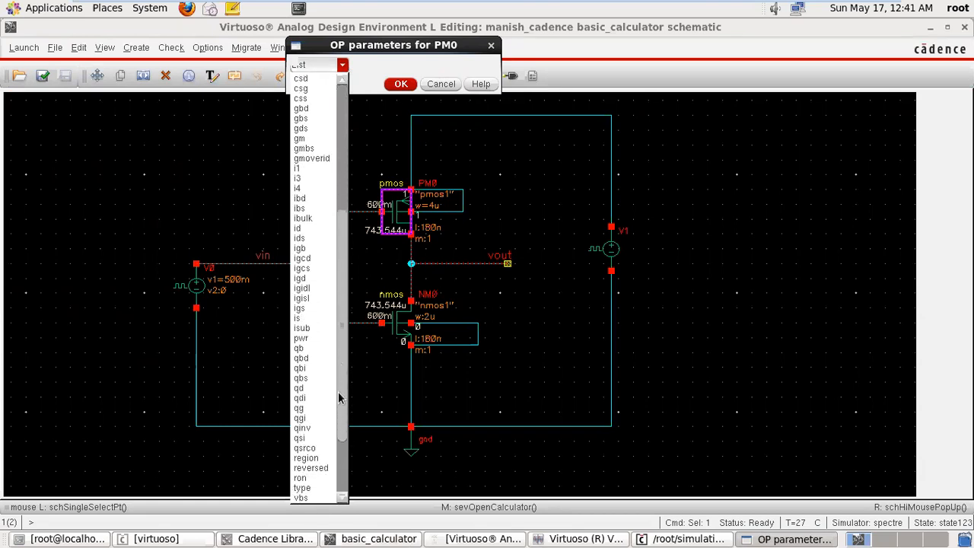
{"action": "left_click", "coordinate": [313, 460]}
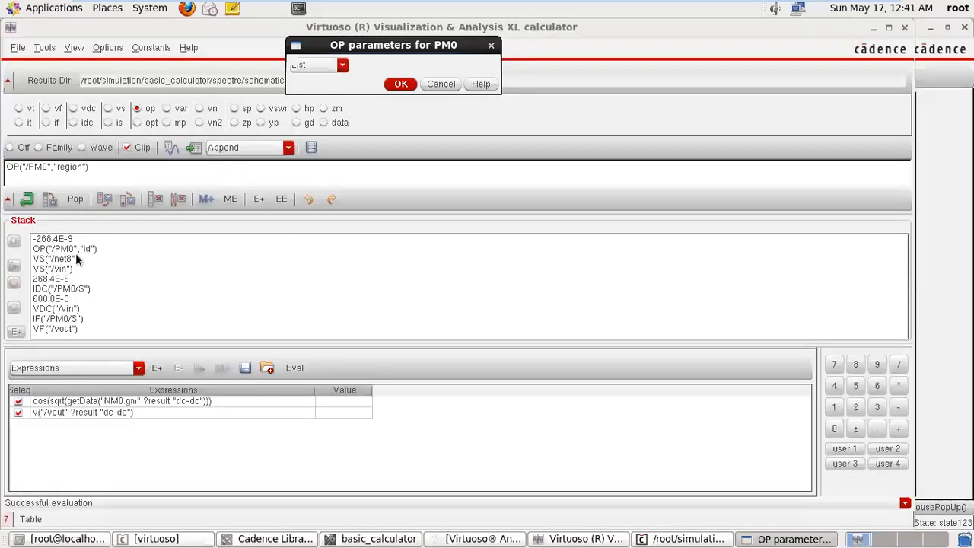
{"action": "left_click", "coordinate": [173, 149]}
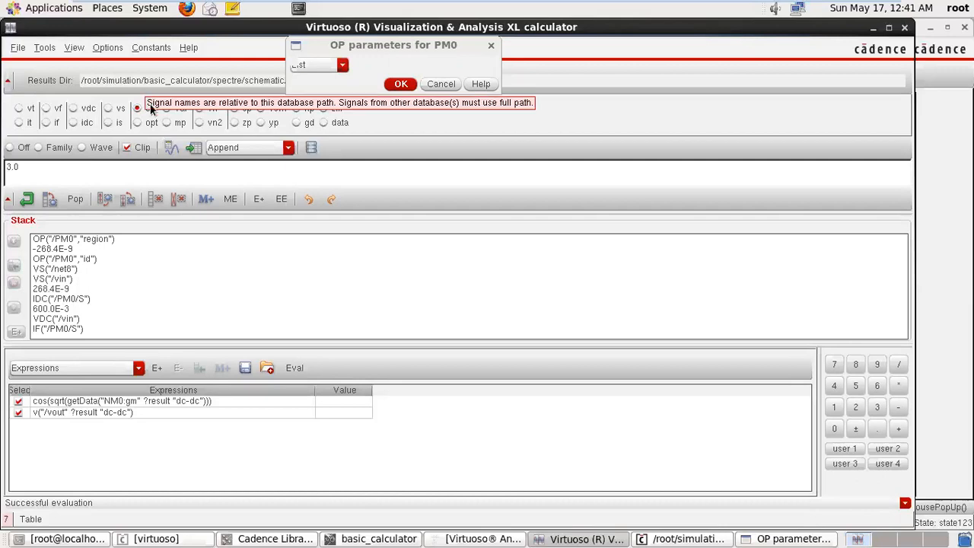
Step: Create an op expression for the gmoverid parameter of transistor NM0 in the schematic, and evaluate it
{"action": "left_click", "coordinate": [601, 539]}
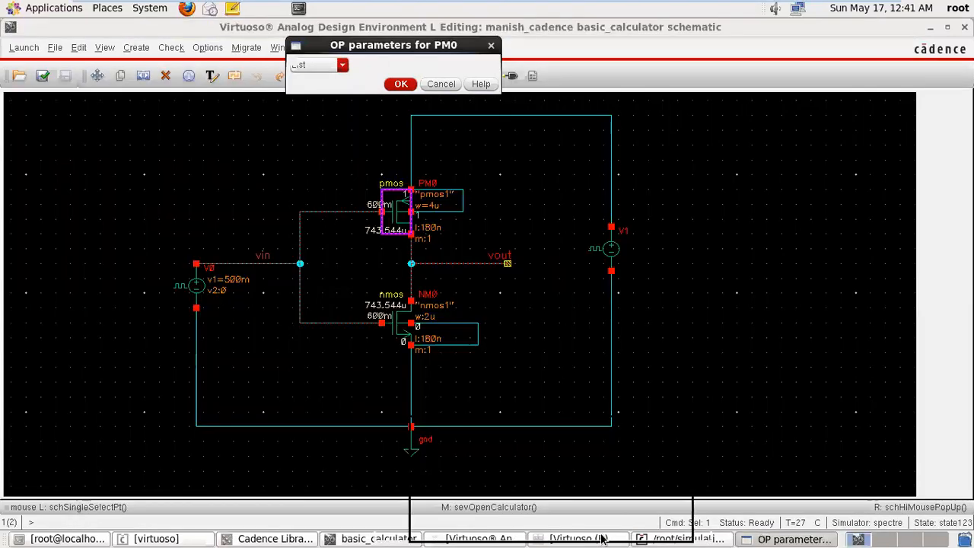
{"action": "left_click", "coordinate": [406, 337]}
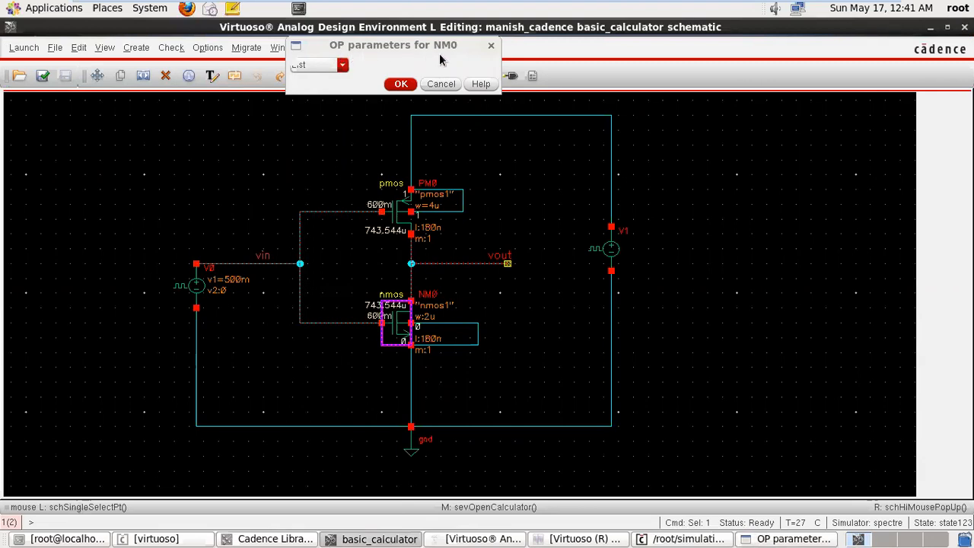
{"action": "left_click", "coordinate": [342, 66]}
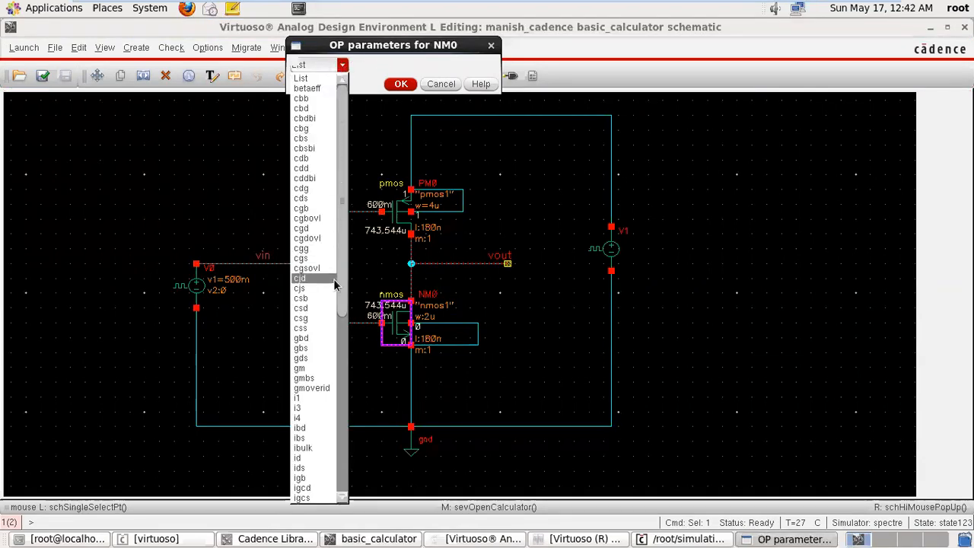
{"action": "left_click", "coordinate": [320, 390]}
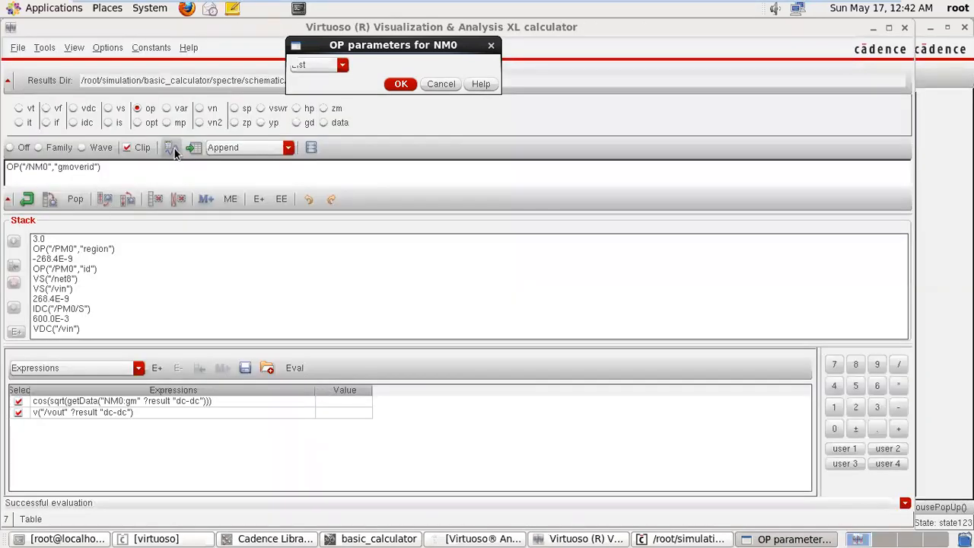
{"action": "left_click", "coordinate": [171, 147]}
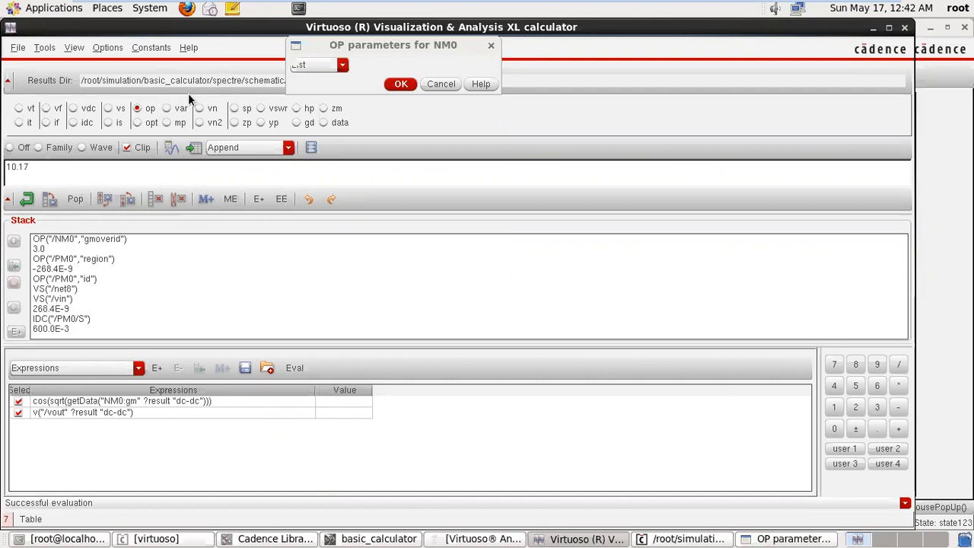
Step: Create an opt expression for PM0's ids parameter, evaluate it, and close the OPT parameters dialog
{"action": "left_click", "coordinate": [137, 123]}
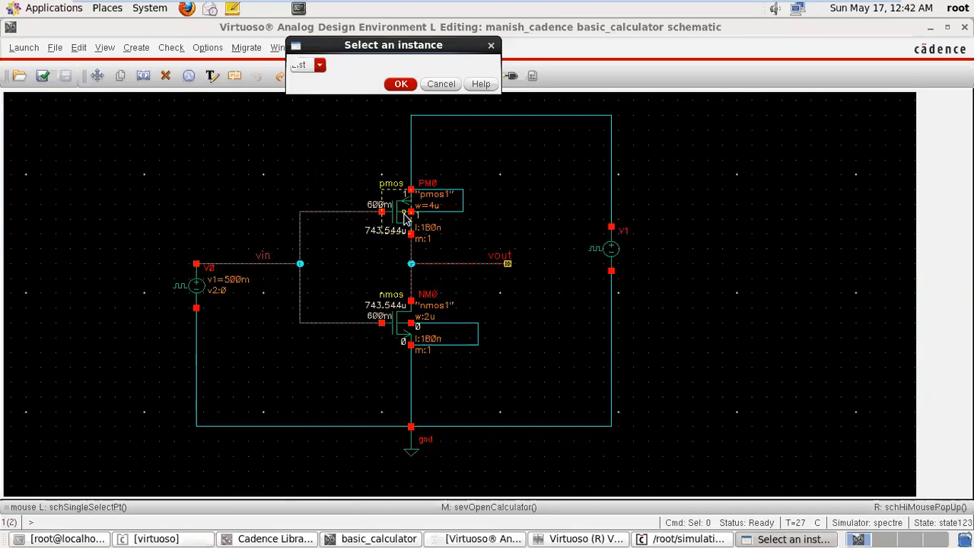
{"action": "left_click", "coordinate": [408, 218]}
{"action": "left_click", "coordinate": [344, 67]}
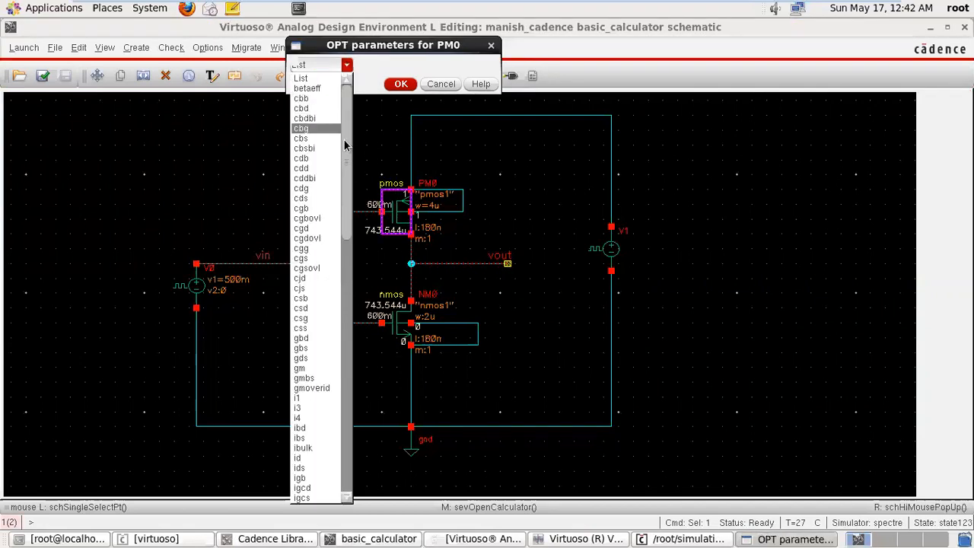
{"action": "left_click_drag", "start_coordinate": [343, 143], "coordinate": [344, 226]}
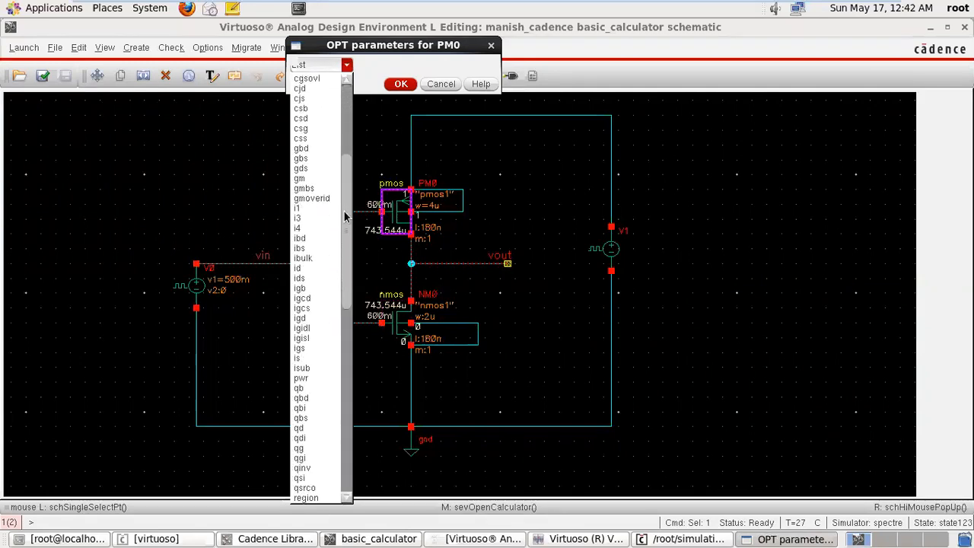
{"action": "left_click", "coordinate": [311, 279]}
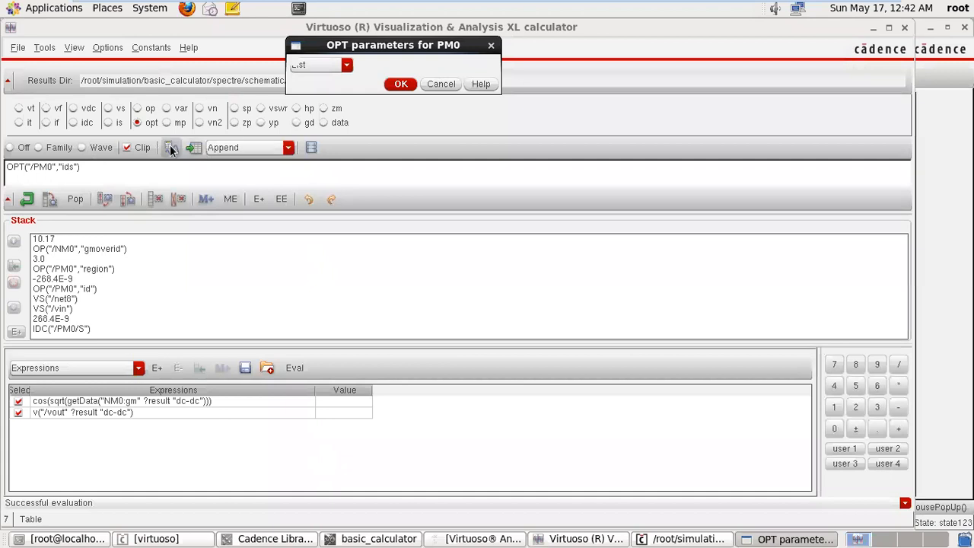
{"action": "left_click", "coordinate": [169, 146]}
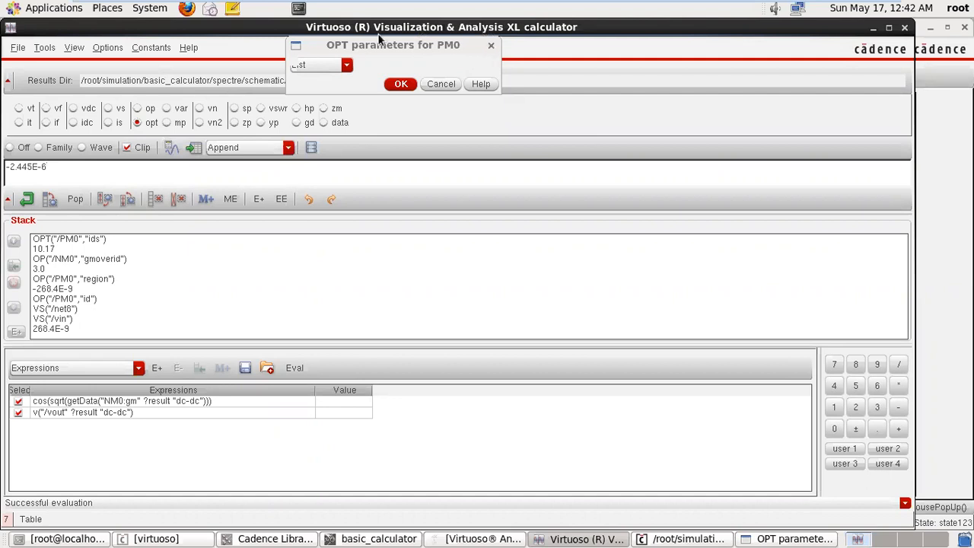
{"action": "left_click", "coordinate": [488, 43]}
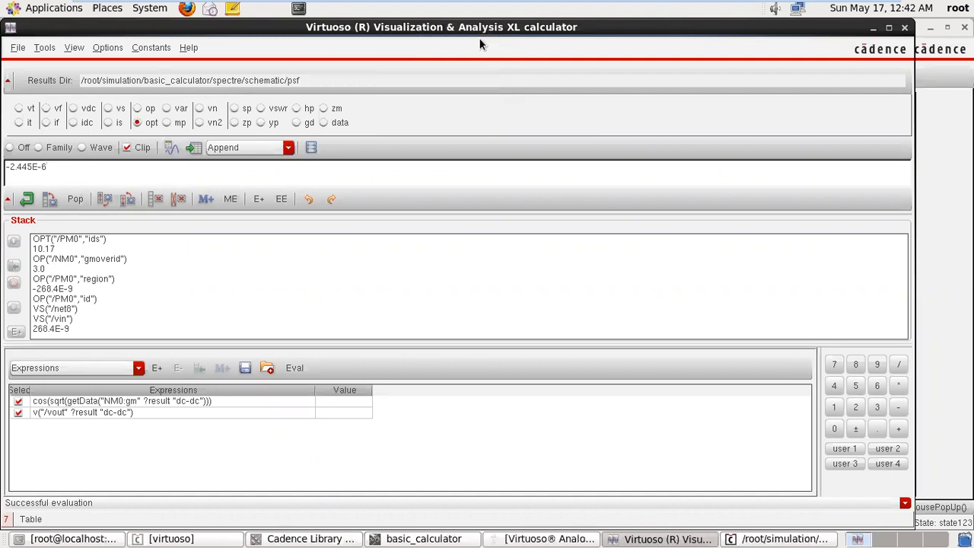
Step: Create a var expression for design variable X, evaluate it in the calculator, and close the VAR parameters dialog
{"action": "left_click", "coordinate": [166, 109]}
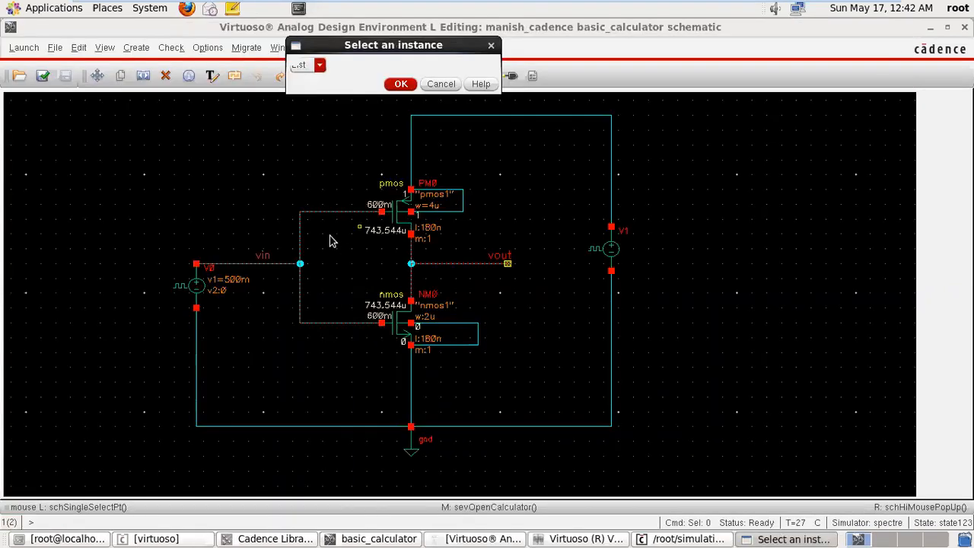
{"action": "left_click", "coordinate": [202, 290]}
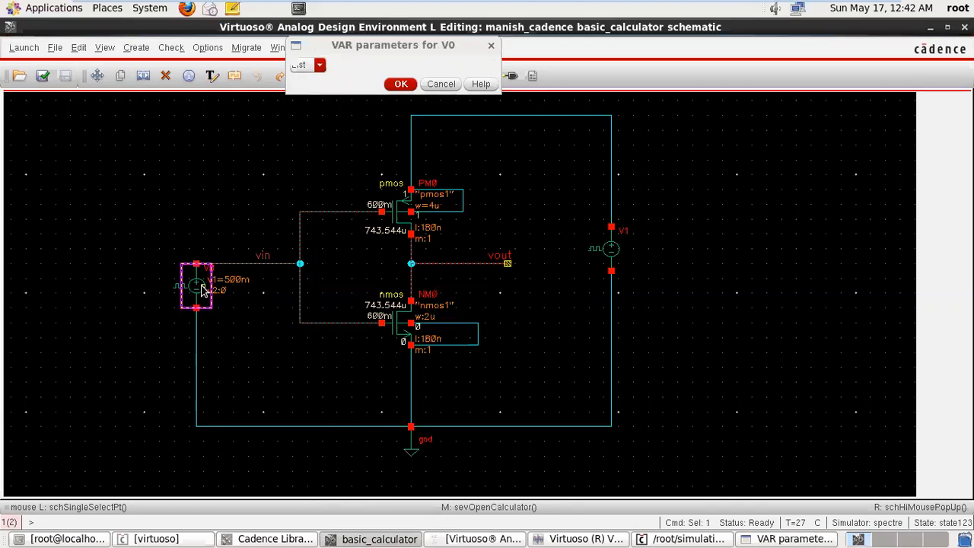
{"action": "left_click", "coordinate": [319, 66]}
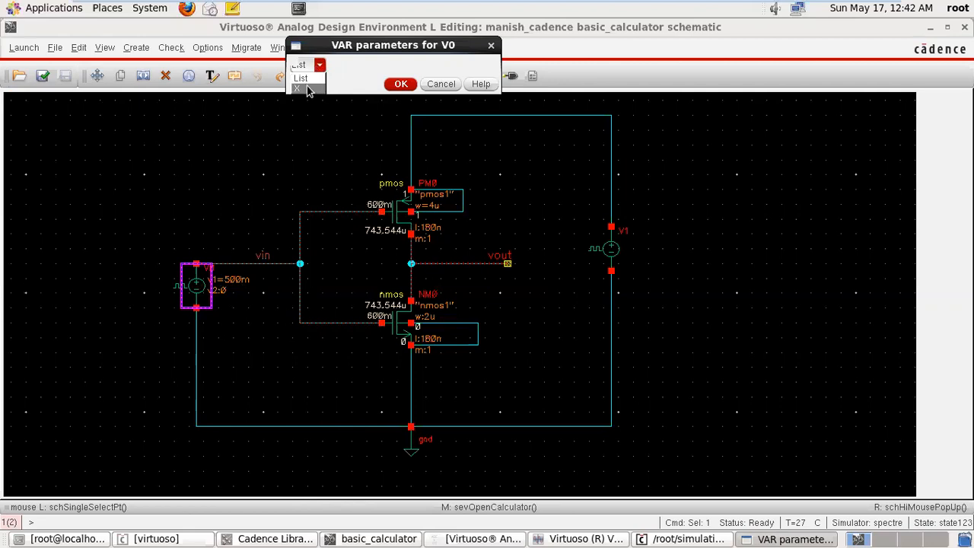
{"action": "left_click", "coordinate": [308, 89]}
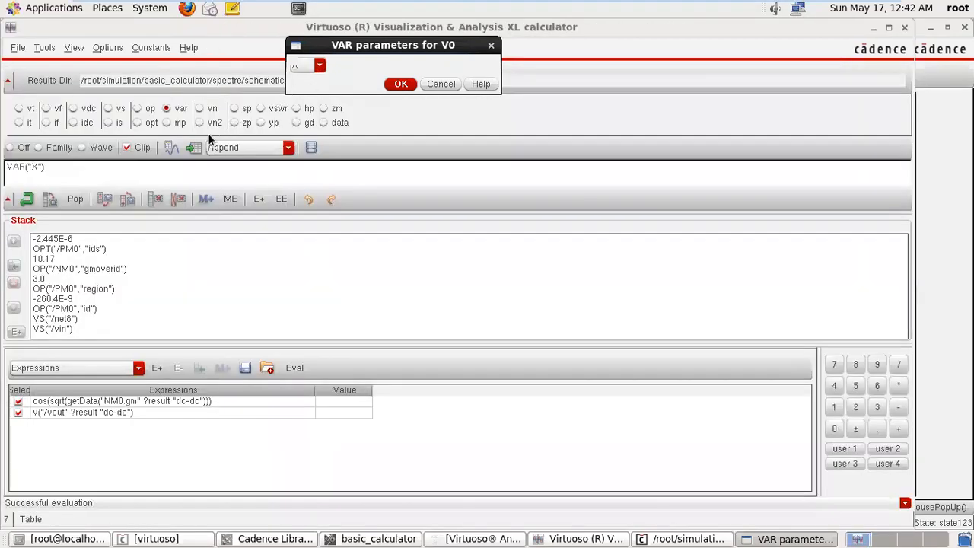
{"action": "left_click", "coordinate": [170, 154]}
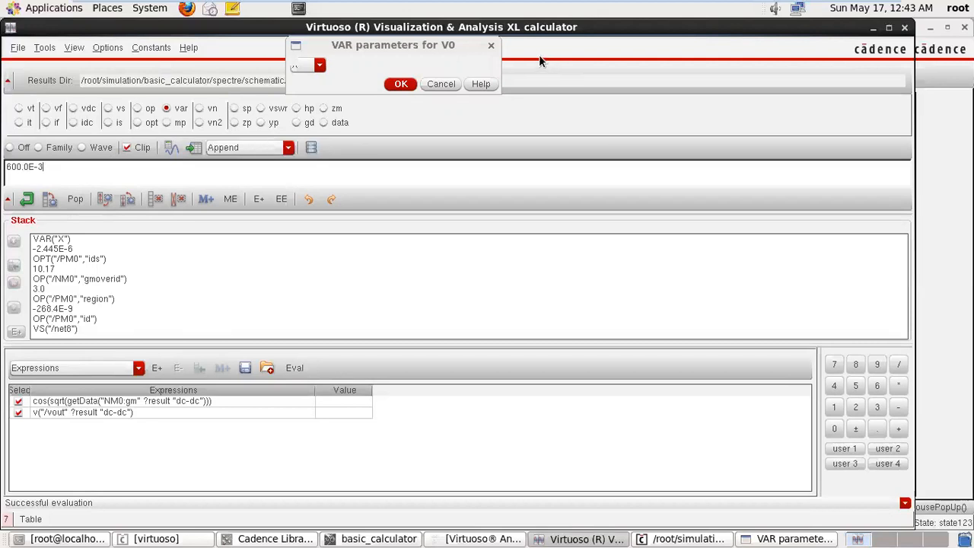
{"action": "left_click", "coordinate": [492, 46]}
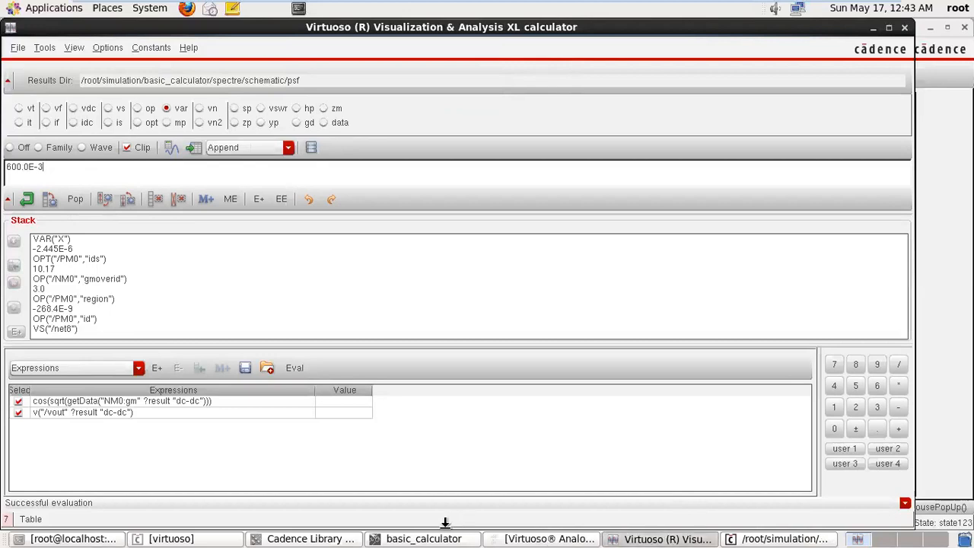
Step: Inspect source V1 in the schematic, the simulation setup and the Spectre output log, and return to the calculator
{"action": "left_click", "coordinate": [423, 539]}
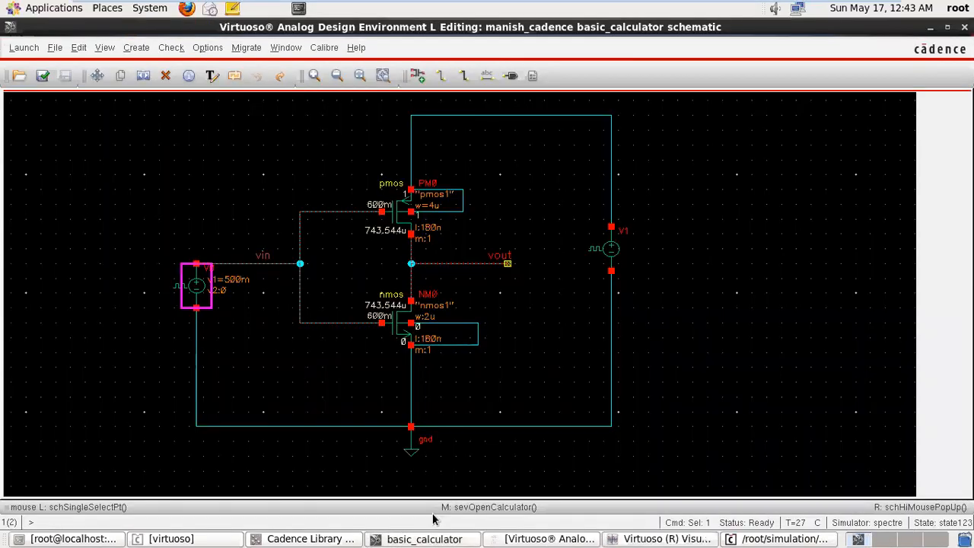
{"action": "left_click", "coordinate": [603, 258]}
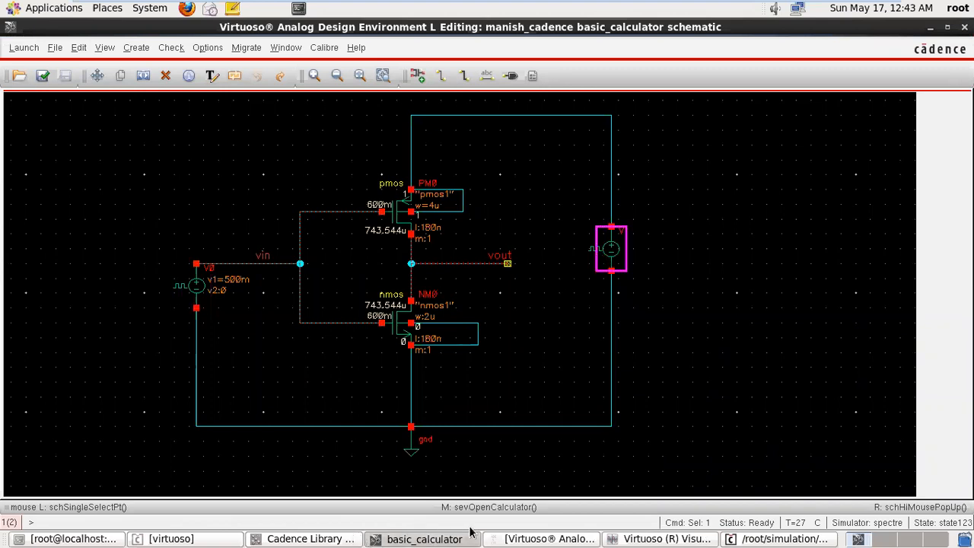
{"action": "left_click", "coordinate": [585, 537]}
{"action": "left_click", "coordinate": [783, 538]}
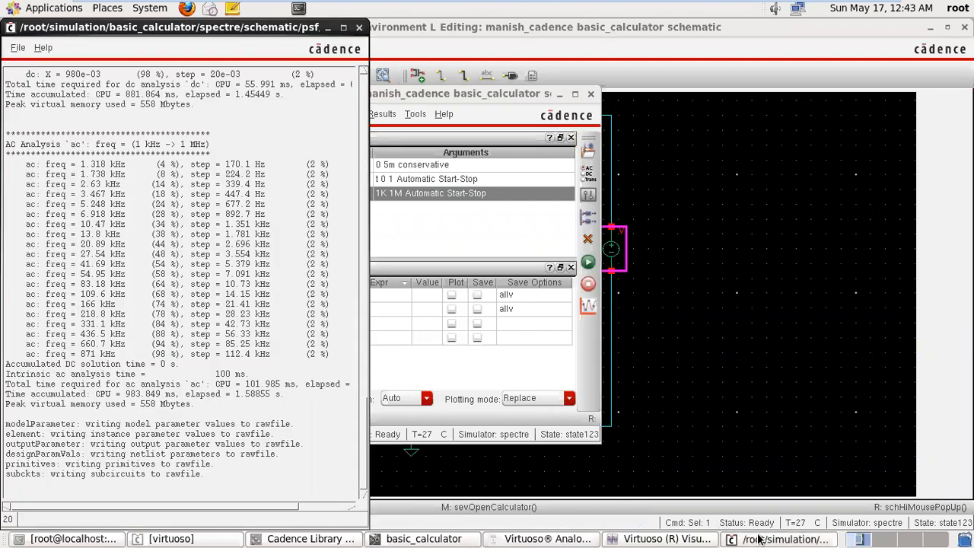
{"action": "left_click", "coordinate": [668, 538]}
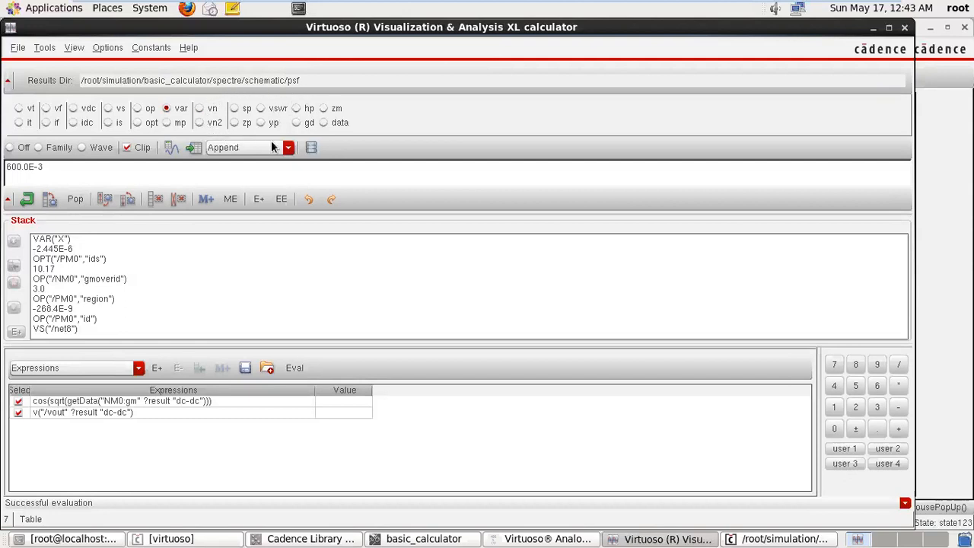
Step: View the analyses available for a data expression, and close the list without choosing one
{"action": "left_click", "coordinate": [332, 120]}
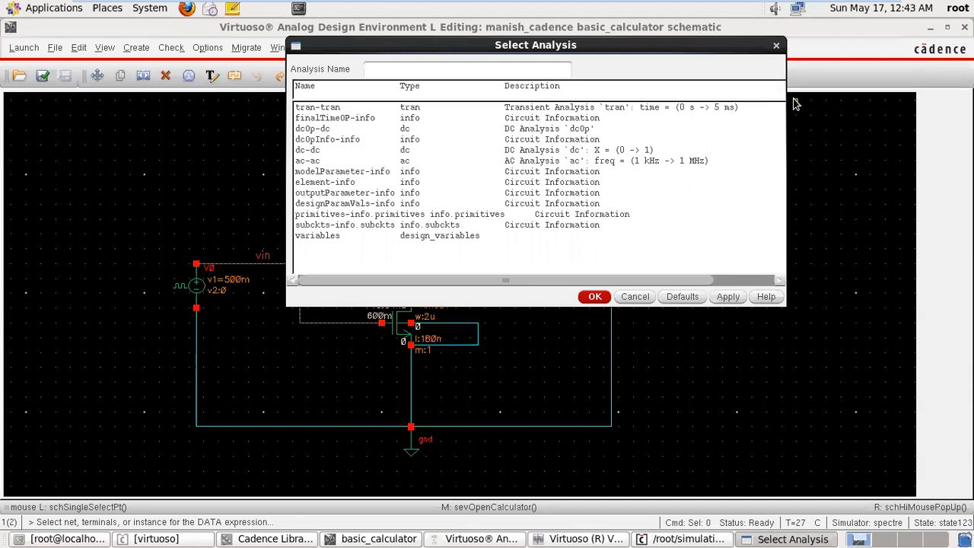
{"action": "left_click", "coordinate": [777, 47]}
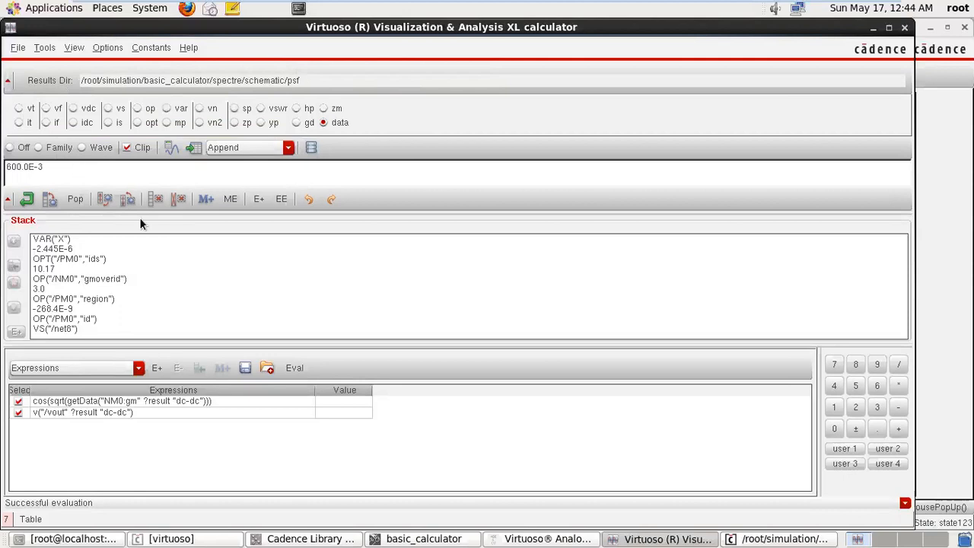
Step: Display the Math category of calculator functions, and minimize the calculator window
{"action": "left_click", "coordinate": [138, 369]}
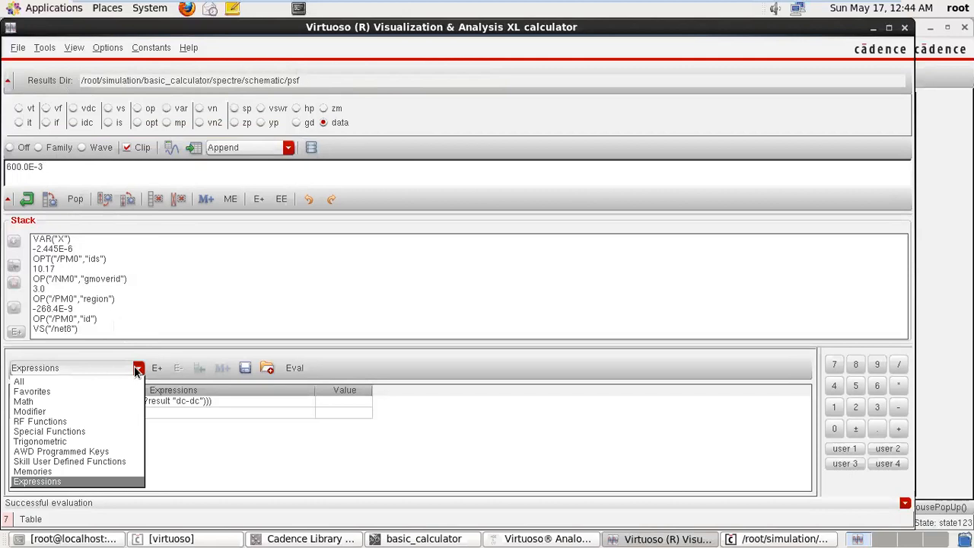
{"action": "left_click", "coordinate": [82, 402]}
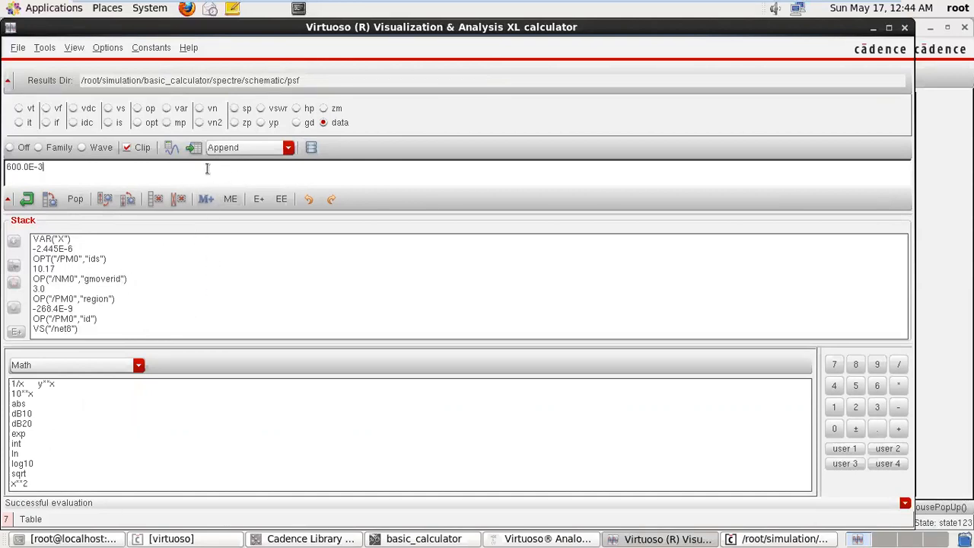
{"action": "left_click", "coordinate": [214, 280]}
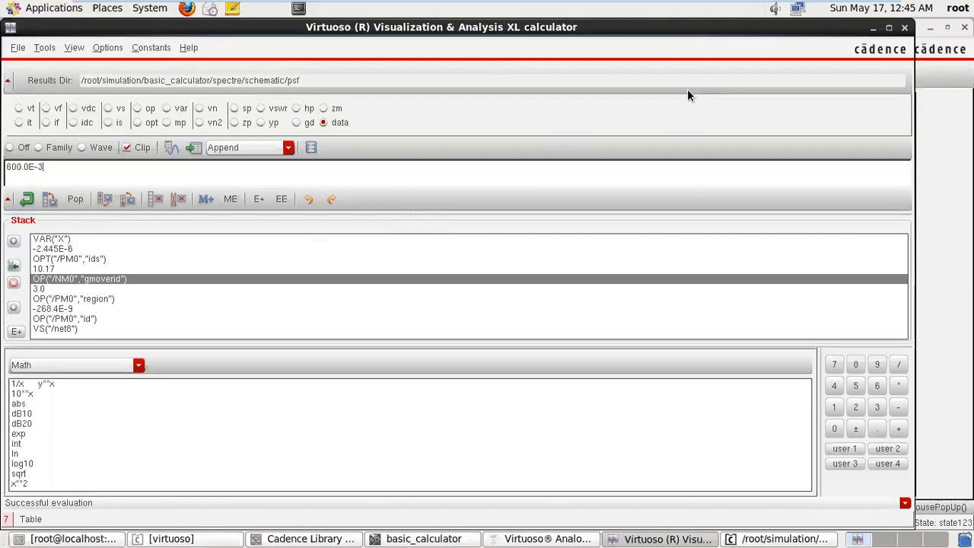
{"action": "left_click", "coordinate": [872, 28]}
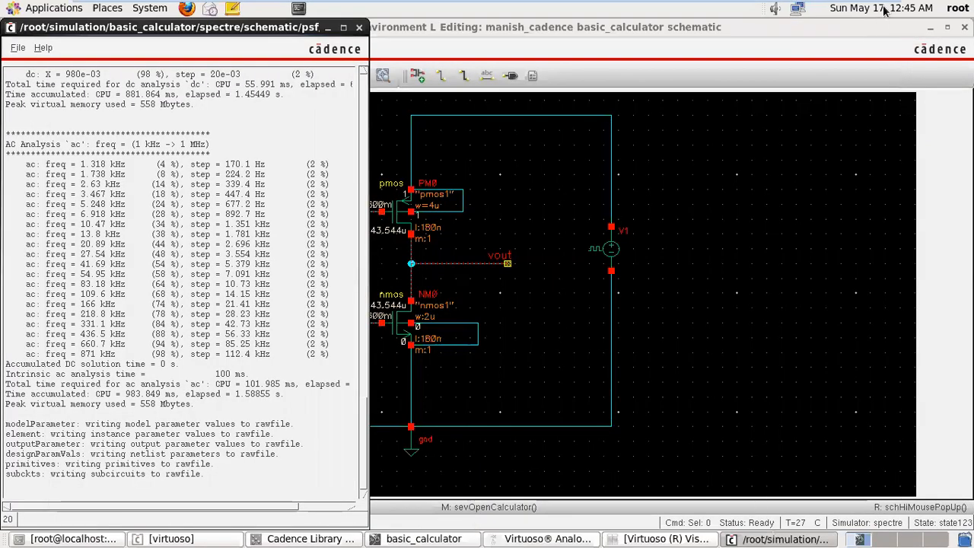
{"action": "mouse_move", "coordinate": [854, 6]}
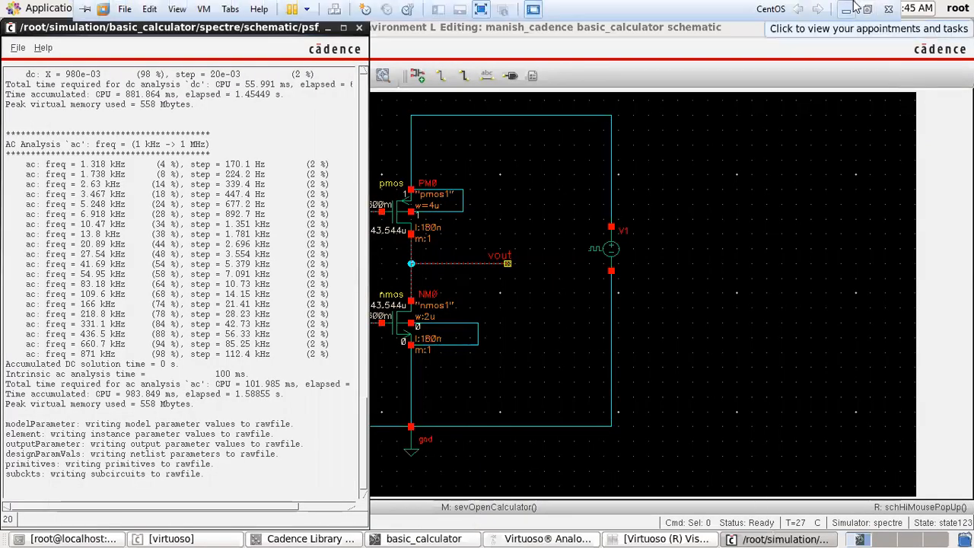